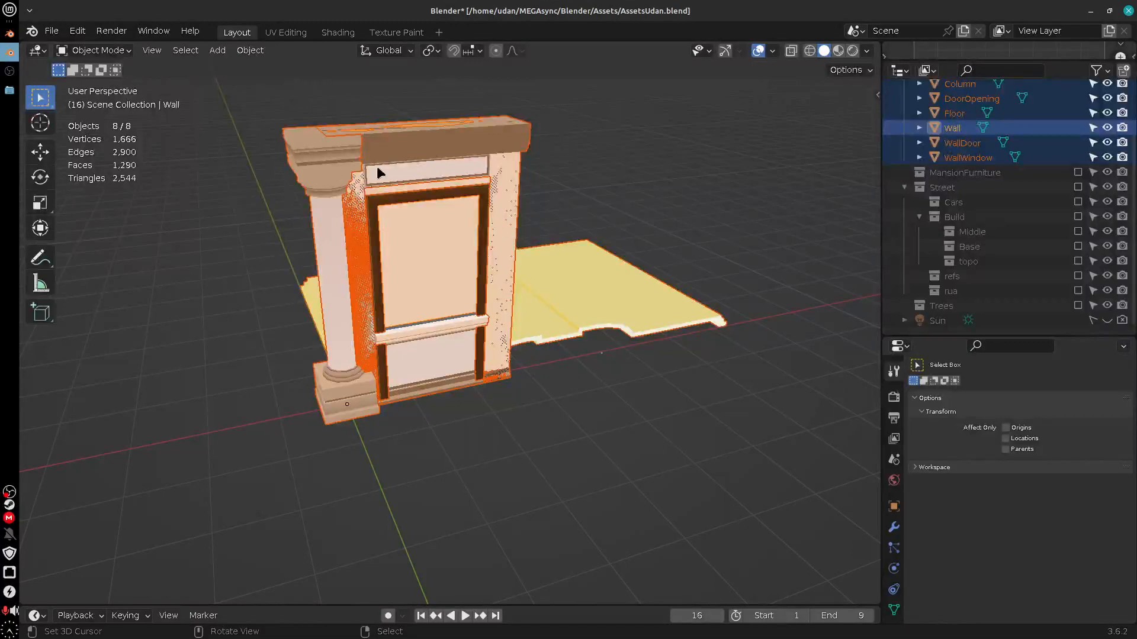
Move the column away from the stacked mansion pieces, out to the side of the walls.
{"action": "left_click", "coordinate": [89, 50]}
{"action": "left_click", "coordinate": [334, 306]}
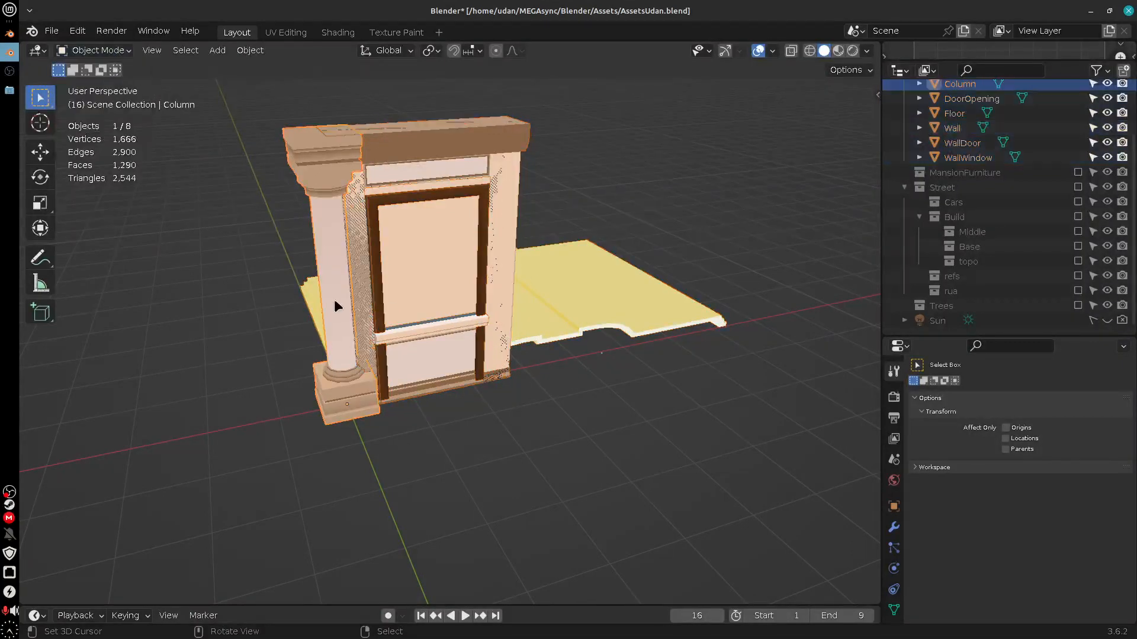
{"action": "key", "text": "g"}
{"action": "left_click", "coordinate": [284, 385]}
Separate the plain wall and the window wall from the stack, moving them to opposite sides of the doorway.
{"action": "left_click", "coordinate": [352, 323]}
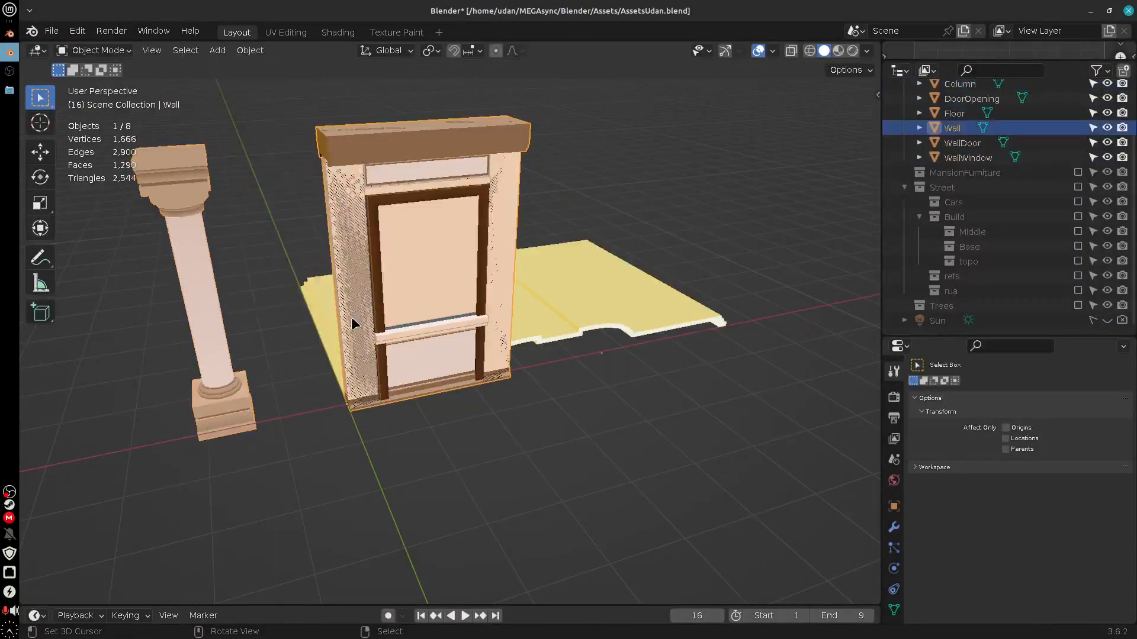
{"action": "key", "text": "g"}
{"action": "left_click", "coordinate": [571, 310]}
{"action": "left_click", "coordinate": [500, 325]}
{"action": "key", "text": "g"}
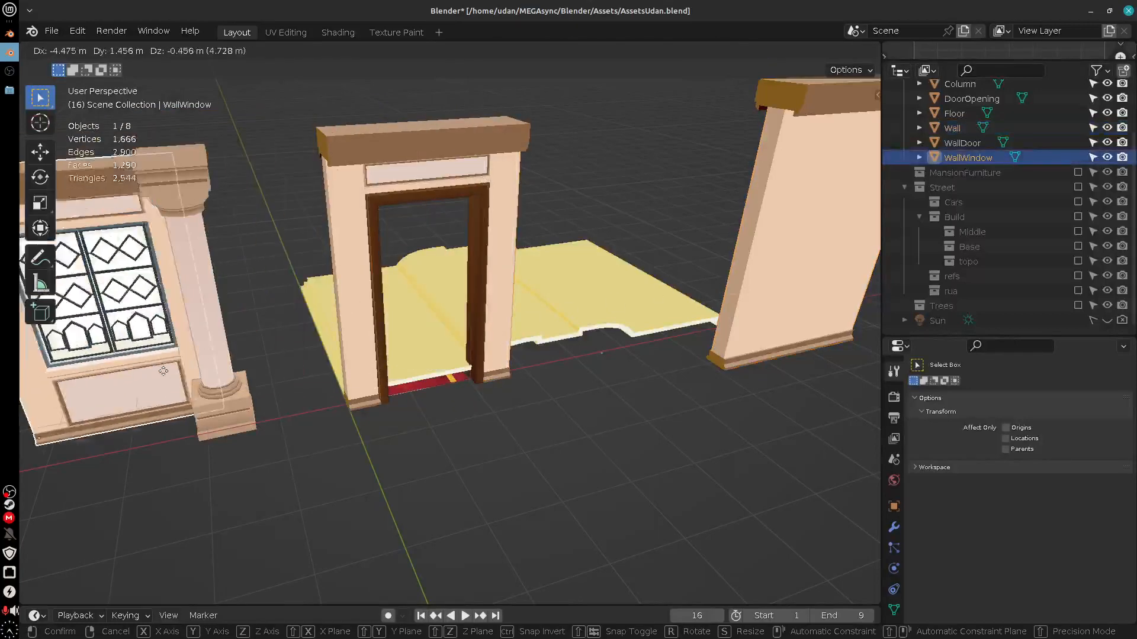
{"action": "left_click", "coordinate": [160, 373]}
Lay the red carpet and the black-and-white floor tile side by side in front of the doorway.
{"action": "left_click", "coordinate": [448, 386]}
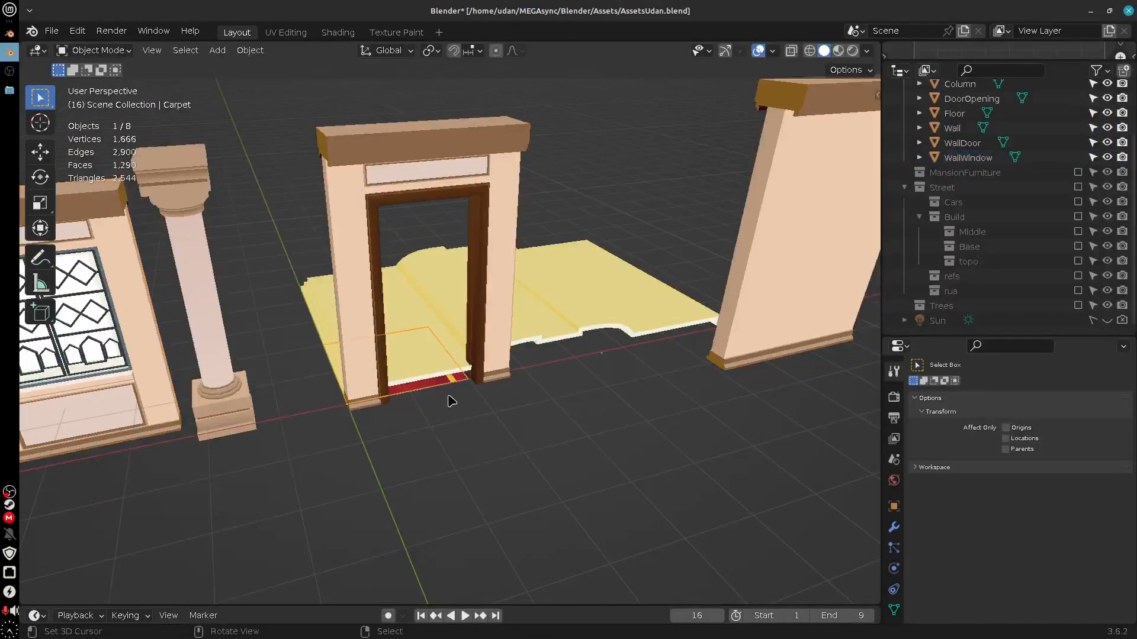
{"action": "key", "text": "g"}
{"action": "left_click", "coordinate": [681, 482]}
{"action": "left_click", "coordinate": [414, 398]}
{"action": "key", "text": "g"}
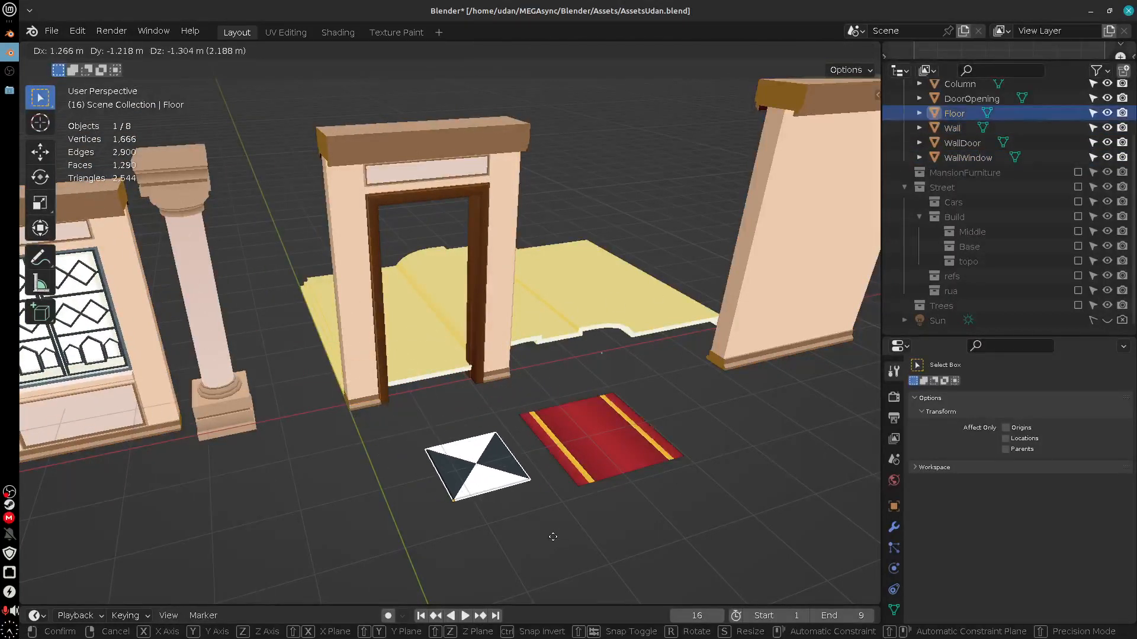
{"action": "left_click", "coordinate": [554, 528]}
Move the door wall off the brown door frame, placing it behind the frame beside the plain wall.
{"action": "left_click", "coordinate": [505, 303]}
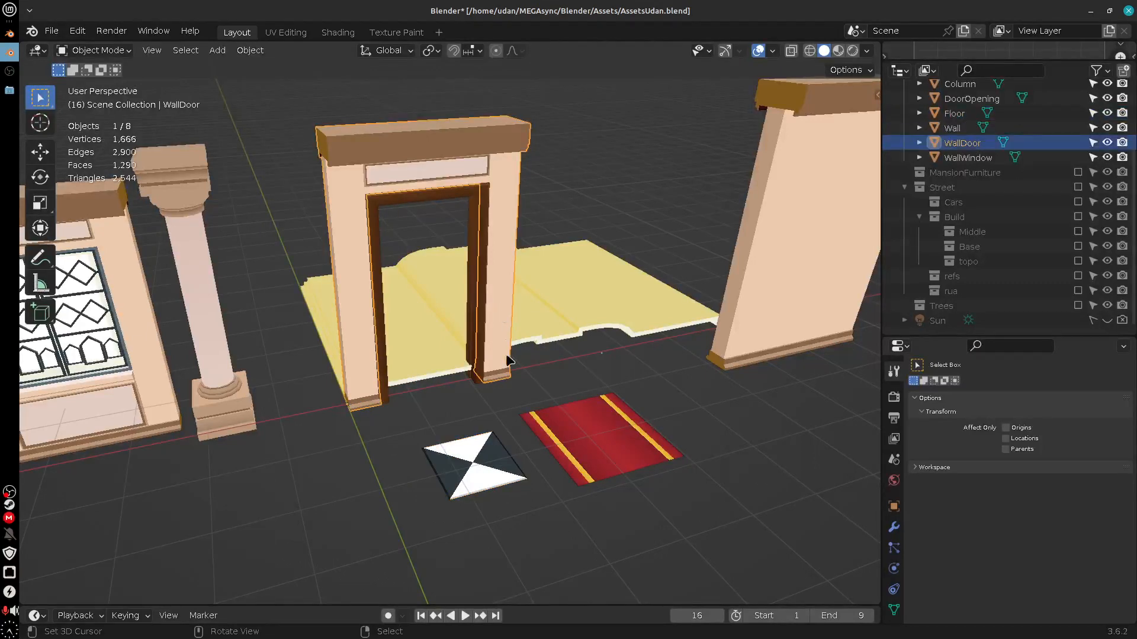
{"action": "key", "text": "g"}
{"action": "left_click", "coordinate": [682, 251]}
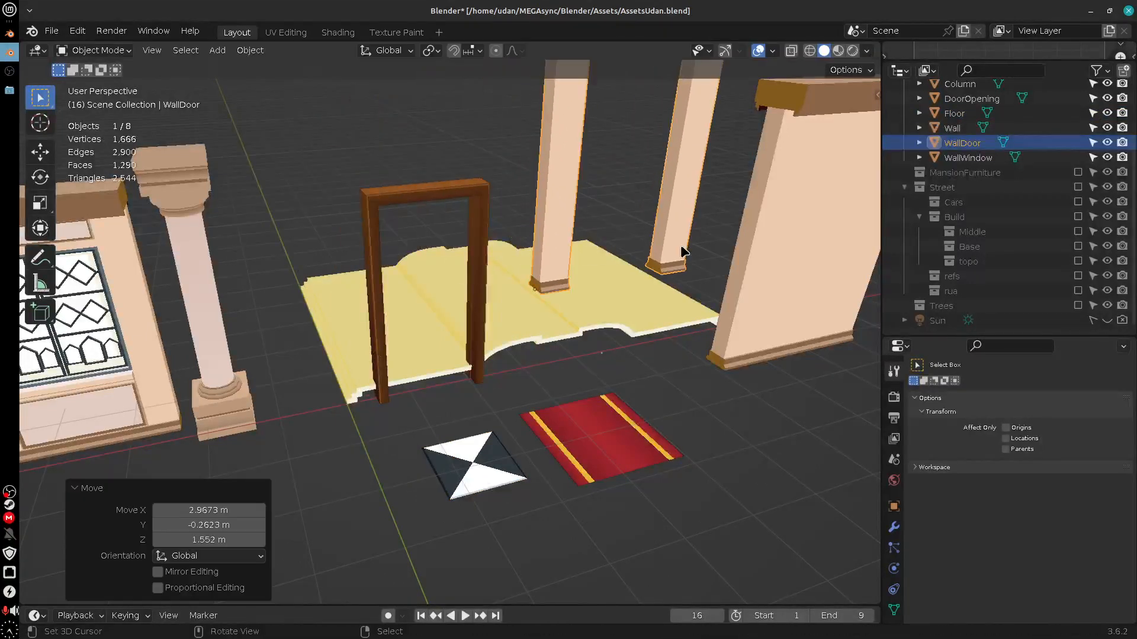
{"action": "key", "text": "ctrl+z"}
{"action": "scroll", "coordinate": [742, 419], "scroll_direction": "up", "scroll_amount": 3}
Select the door frame, magnify the Properties editor's contents, clear the selection and make the editor taller.
{"action": "left_click", "coordinate": [491, 287]}
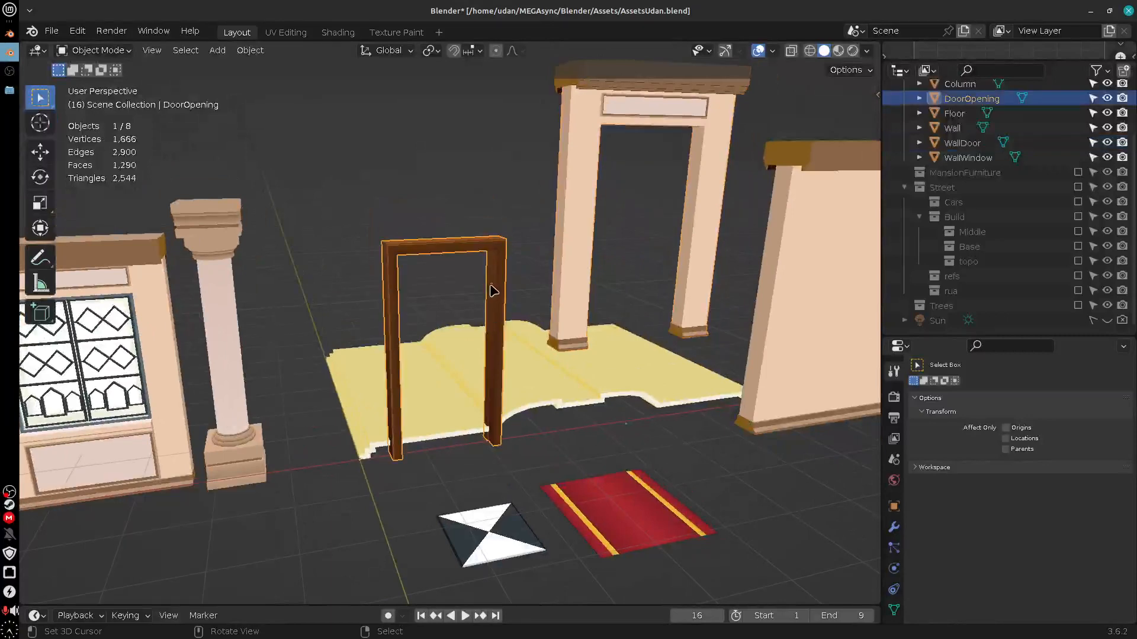
{"action": "left_click", "coordinate": [113, 50]}
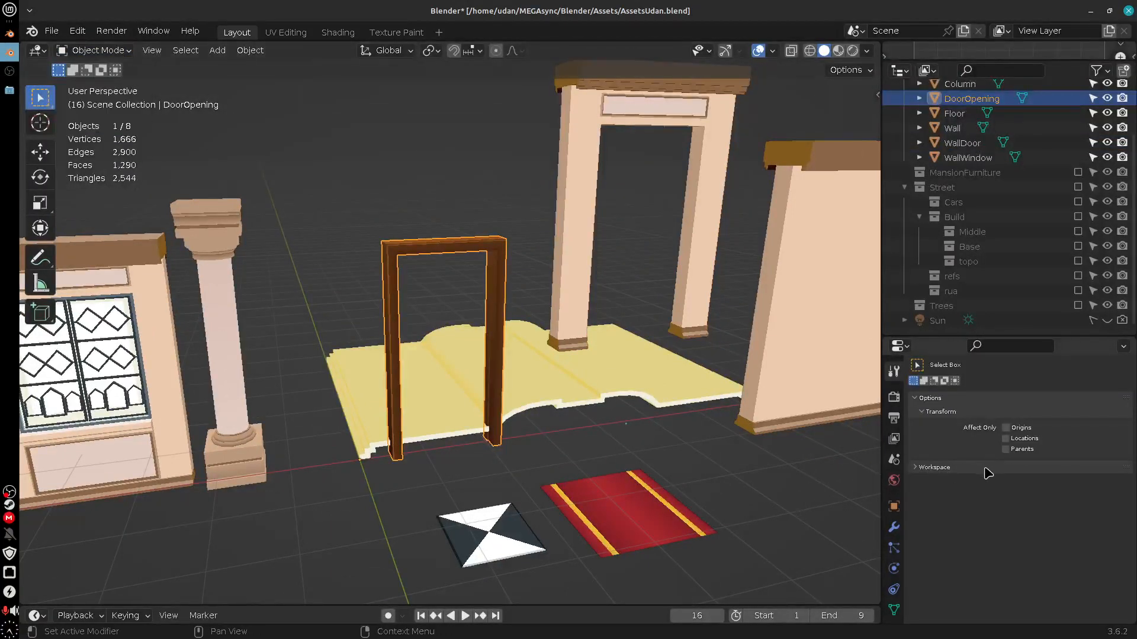
{"action": "key", "text": "KP_Add"}
{"action": "key", "text": "KP_Add"}
{"action": "key", "text": "KP_Add"}
{"action": "key", "text": "KP_Add"}
{"action": "key", "text": "KP_Add"}
{"action": "key", "text": "KP_Add"}
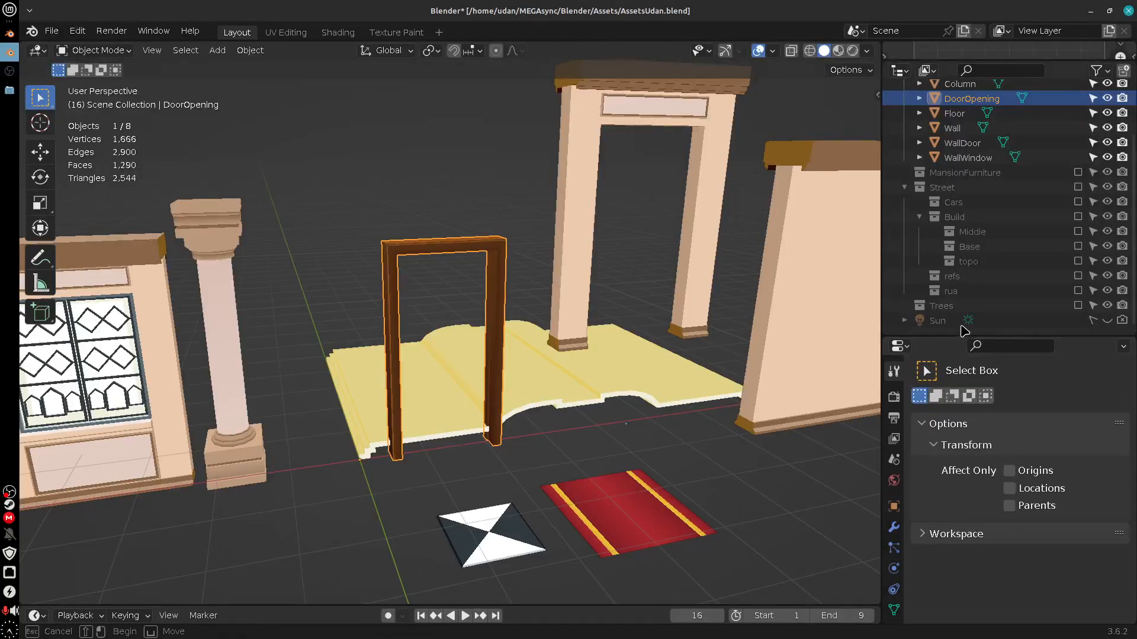
{"action": "left_click", "coordinate": [561, 429]}
{"action": "left_click_drag", "start_coordinate": [961, 335], "coordinate": [961, 281]}
Check the lighting and color settings in the viewport shading options.
{"action": "middle_click_drag", "start_coordinate": [561, 429], "coordinate": [636, 341]}
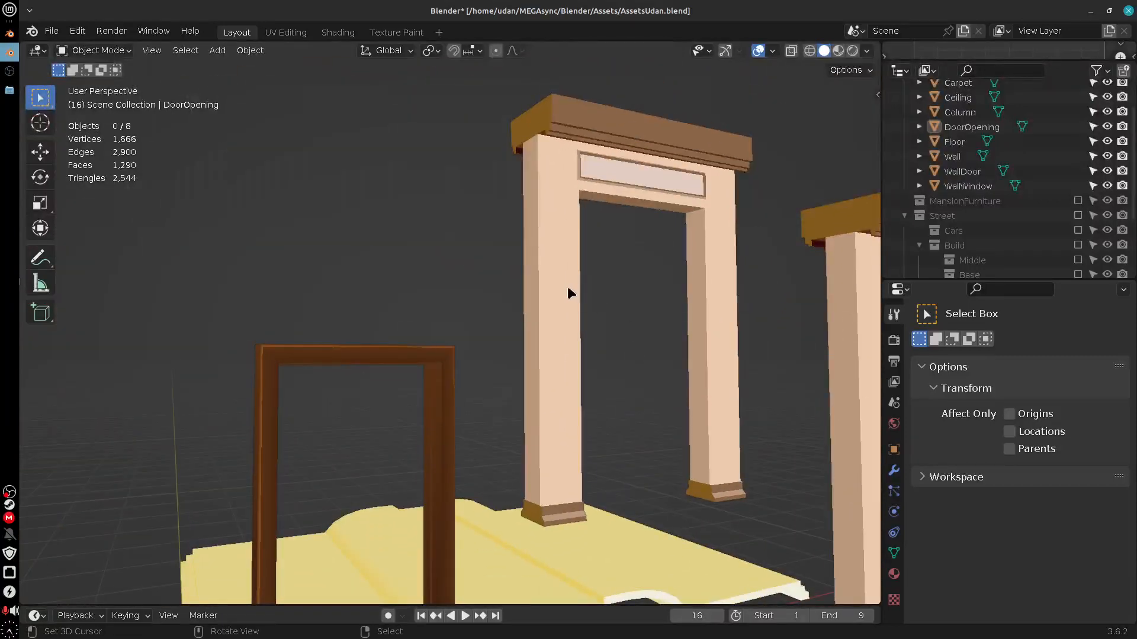
{"action": "left_click", "coordinate": [867, 52]}
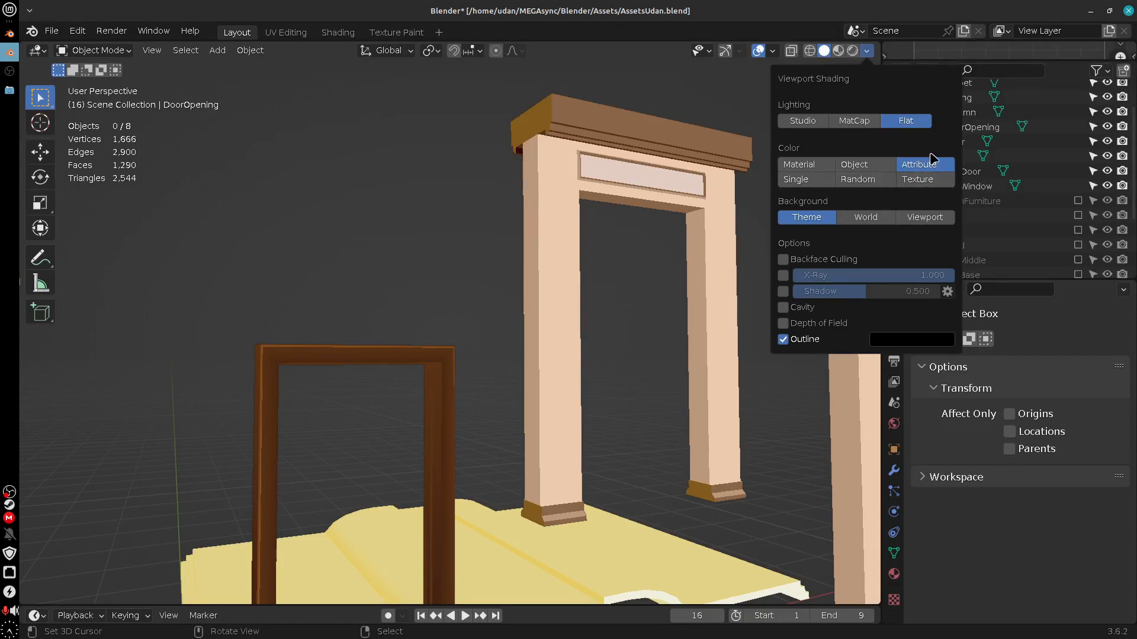
{"action": "middle_click_drag", "start_coordinate": [673, 393], "coordinate": [728, 435]}
Show the door frame's mesh data properties and enlarge the Properties editor to reveal its Color Attributes.
{"action": "left_click", "coordinate": [894, 553]}
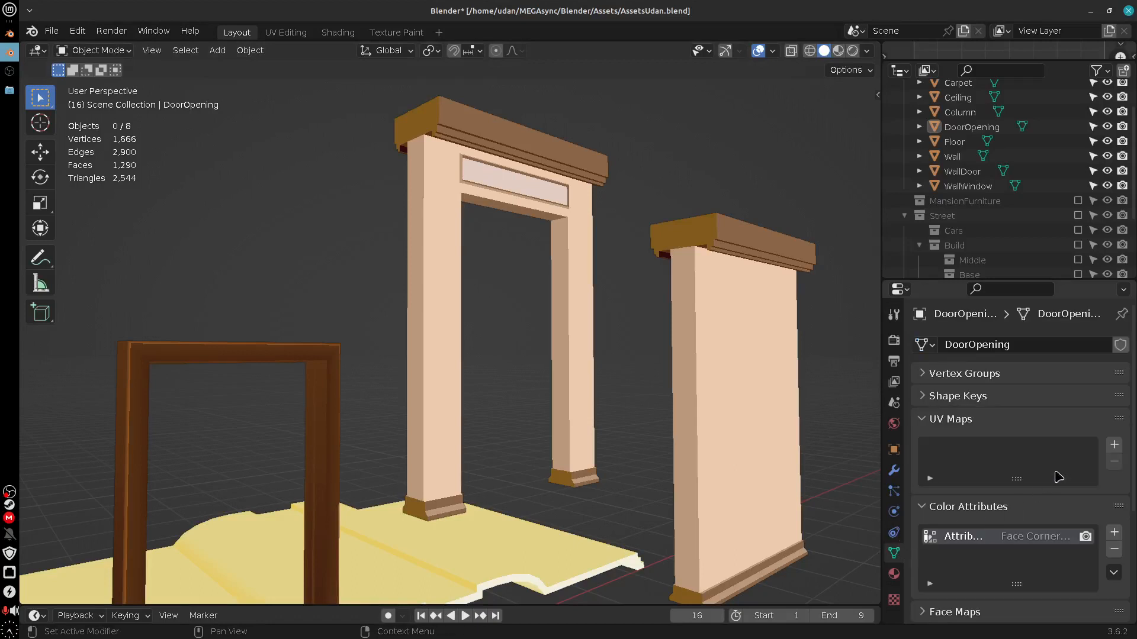
{"action": "left_click_drag", "start_coordinate": [1015, 281], "coordinate": [1020, 148]}
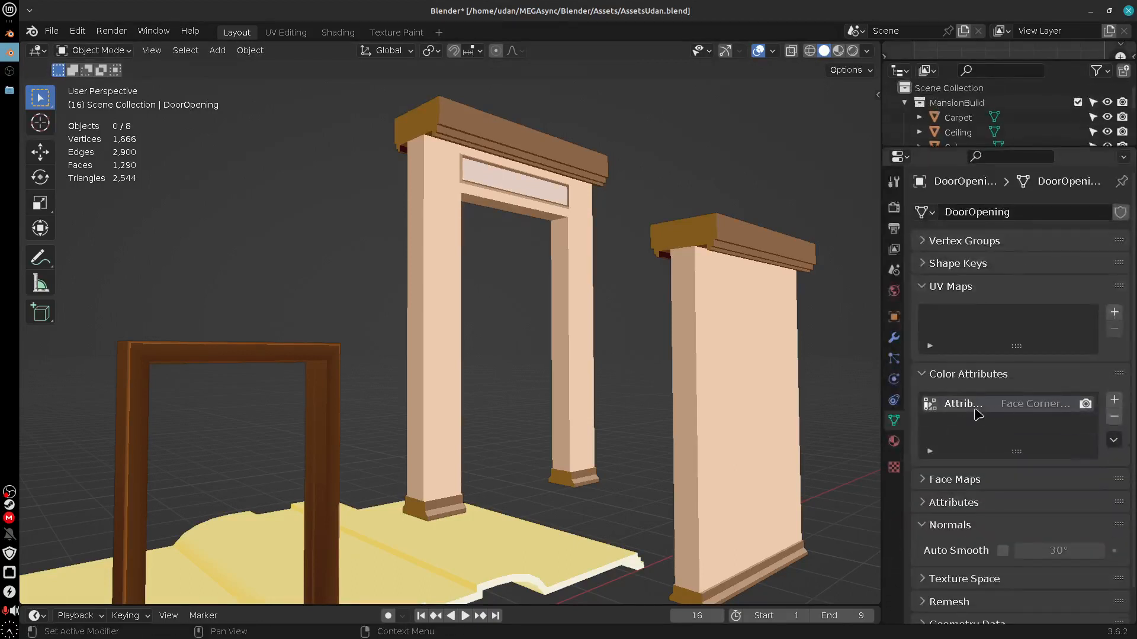
{"action": "left_click_drag", "start_coordinate": [881, 448], "coordinate": [842, 448]}
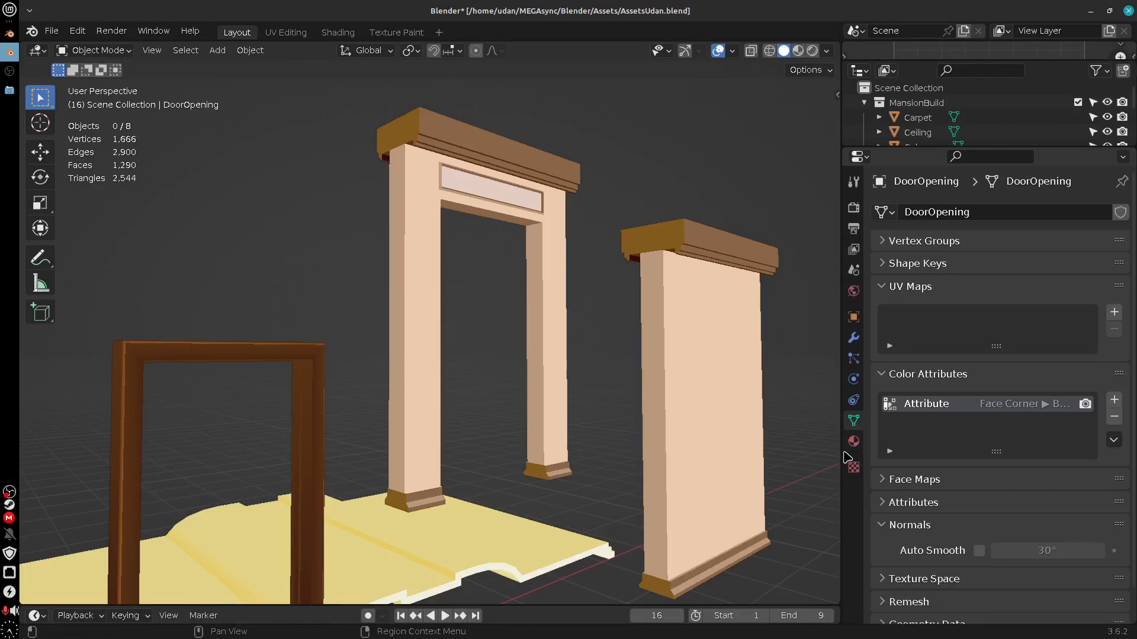
{"action": "left_click_drag", "start_coordinate": [842, 457], "coordinate": [891, 456]}
Inspect the color attributes of the plain wall, door frame and carpet, briefly viewing the wall's mesh in Edit Mode.
{"action": "left_click", "coordinate": [733, 221]}
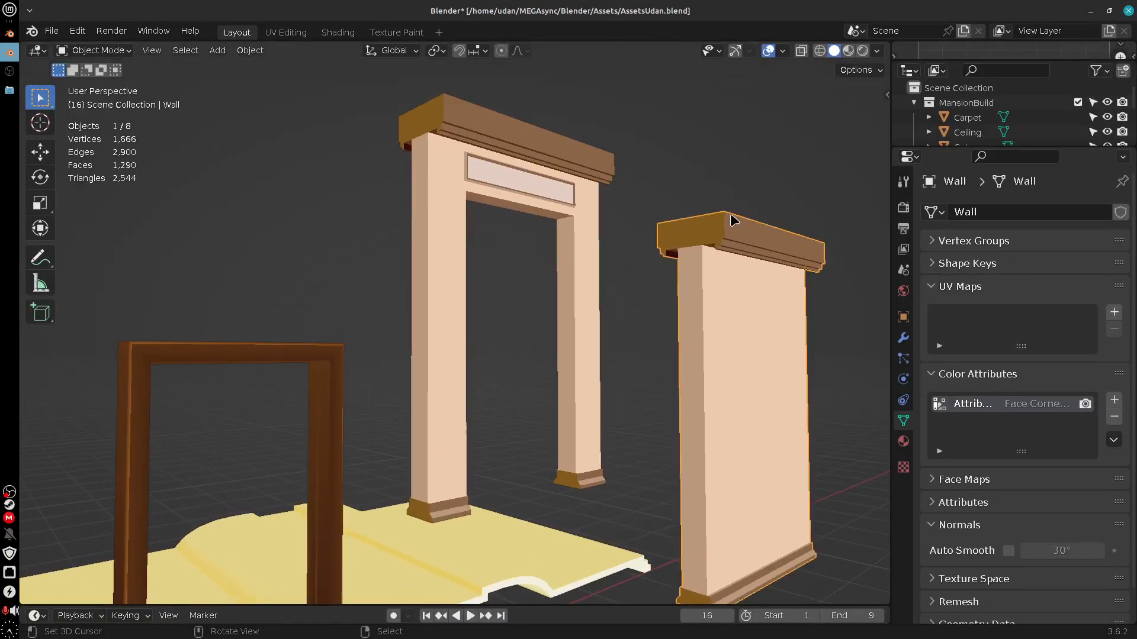
{"action": "key", "text": "Tab"}
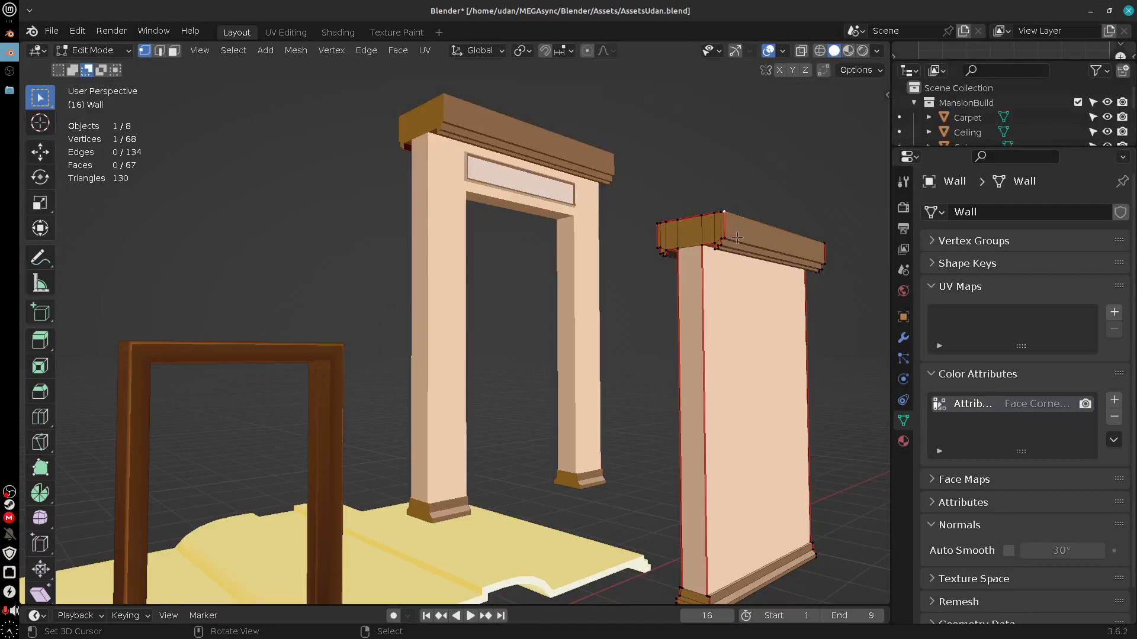
{"action": "key", "text": "Tab"}
{"action": "middle_click_drag", "start_coordinate": [588, 514], "coordinate": [655, 381]}
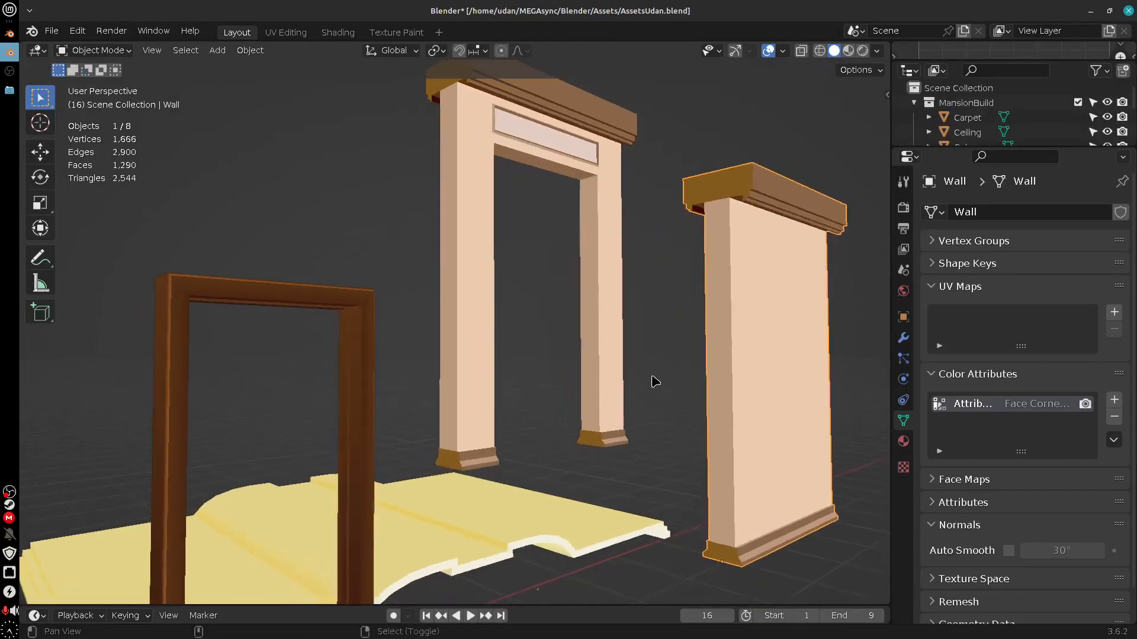
{"action": "left_click", "coordinate": [191, 293]}
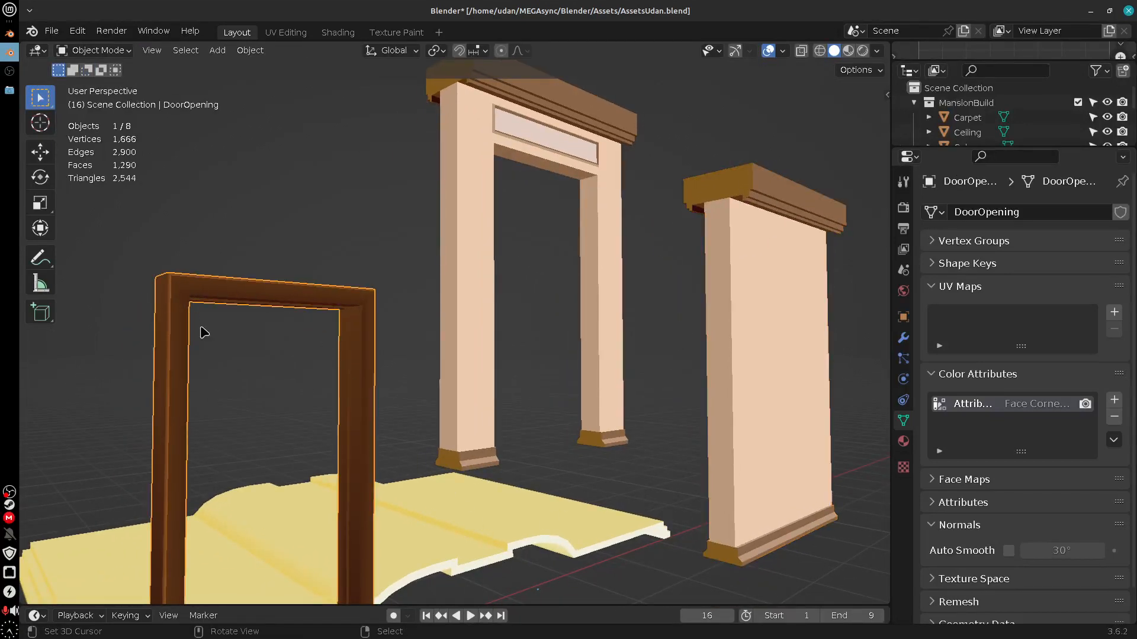
{"action": "middle_click_drag", "start_coordinate": [679, 441], "coordinate": [623, 580]}
{"action": "left_click", "coordinate": [669, 433]}
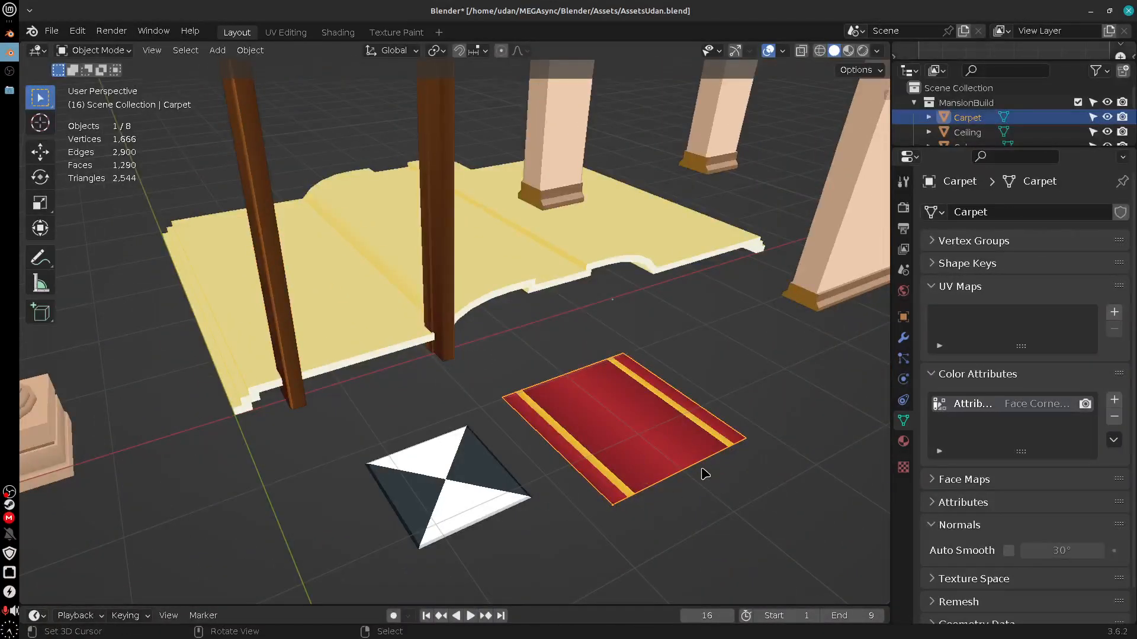
Select all objects and collapse the Color Attributes section, keeping the carpet's UV Maps list open.
{"action": "key", "text": "a"}
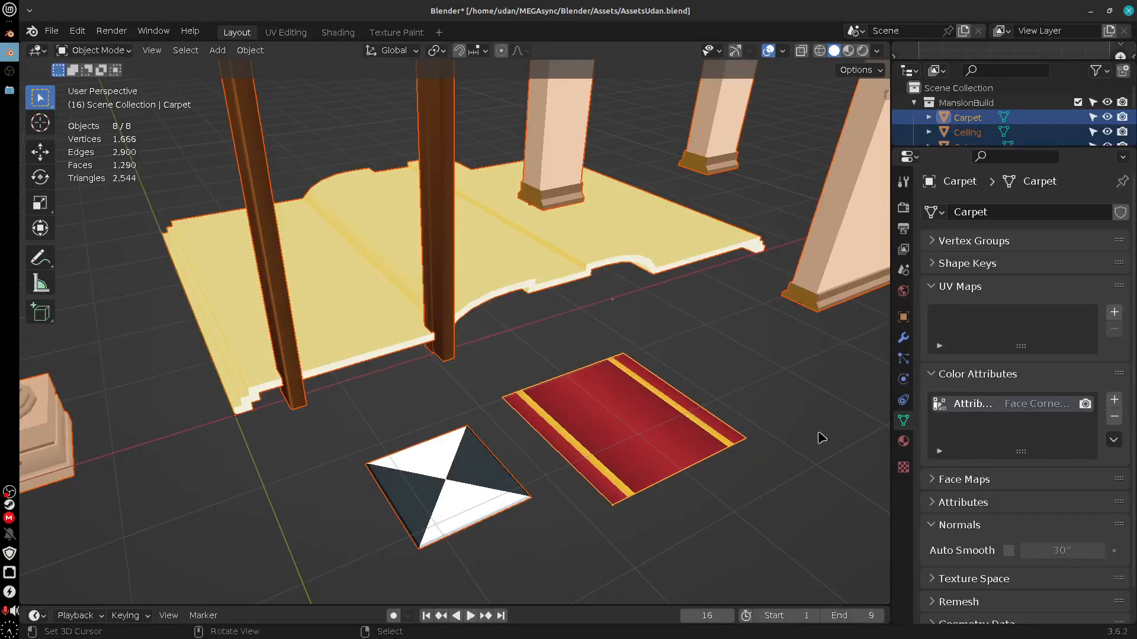
{"action": "left_click", "coordinate": [944, 289]}
{"action": "left_click", "coordinate": [962, 308]}
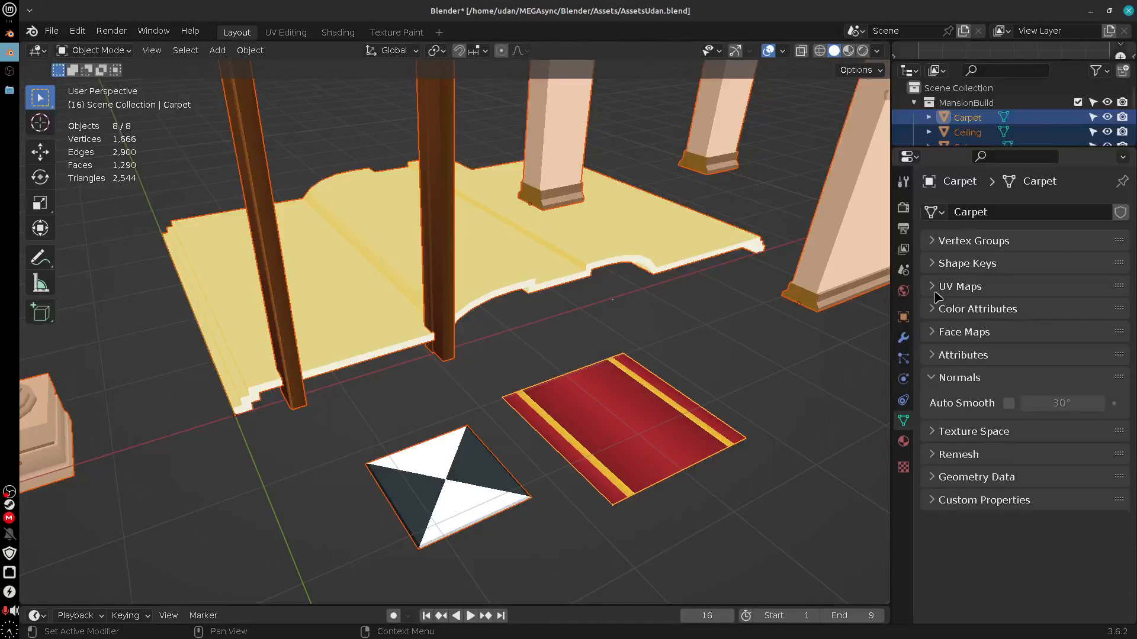
{"action": "left_click", "coordinate": [959, 287]}
{"action": "mouse_move", "coordinate": [1028, 348]}
{"action": "left_mouse_down"}
{"action": "mouse_move", "coordinate": [1022, 393]}
{"action": "mouse_move", "coordinate": [1026, 345]}
{"action": "left_mouse_up"}
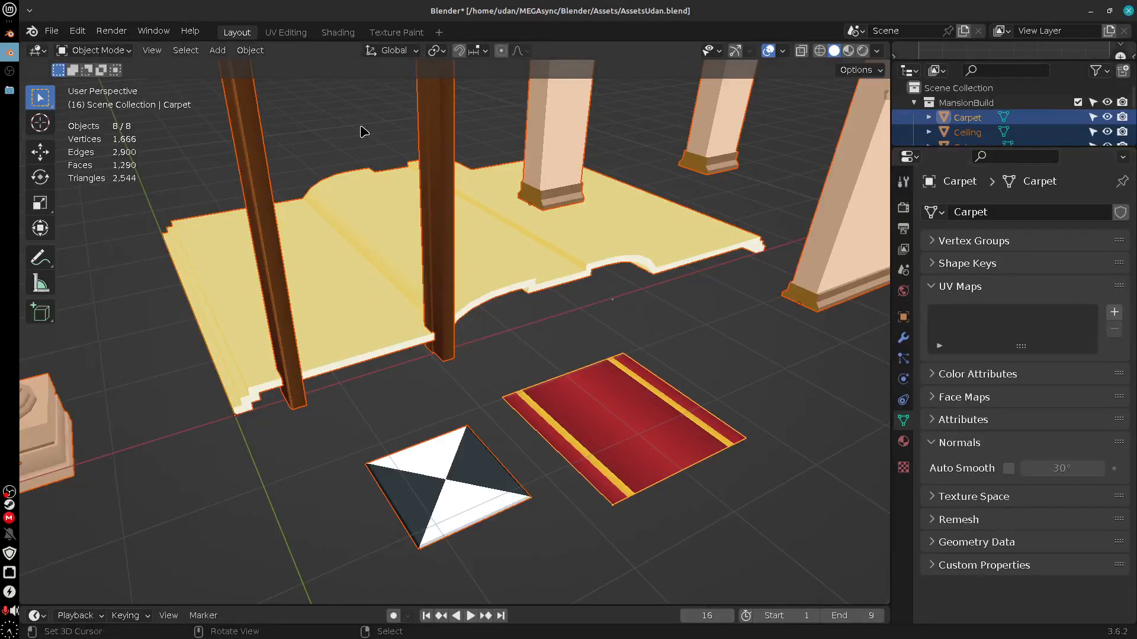
Switch to the UV Editing workspace and examine the selected pieces' UV layout area.
{"action": "left_click", "coordinate": [287, 33]}
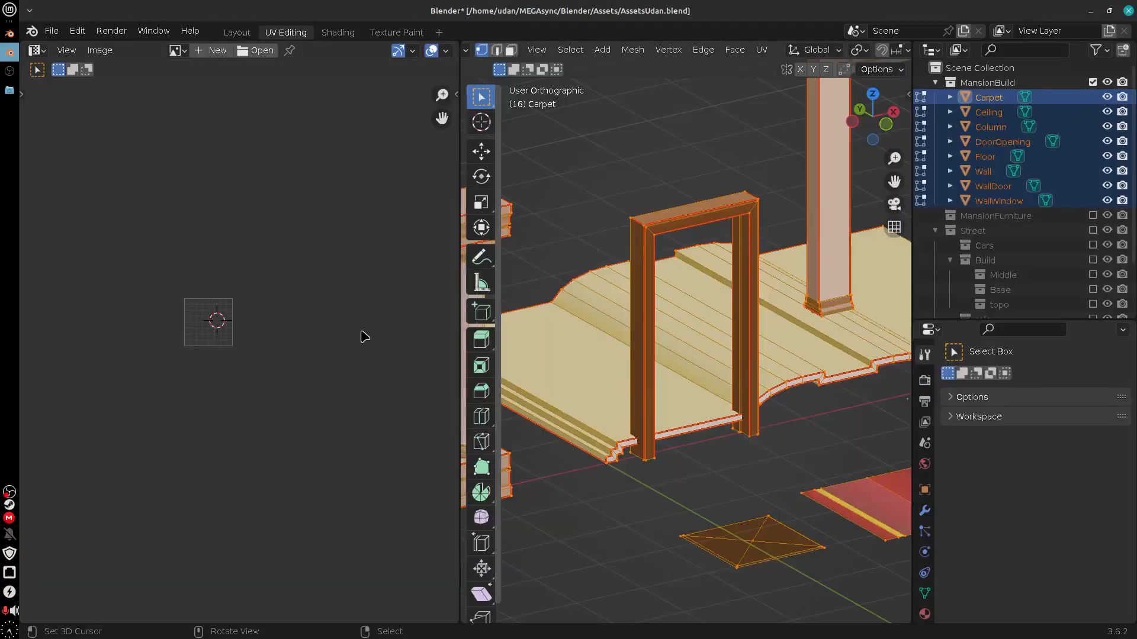
{"action": "middle_click_drag", "start_coordinate": [232, 360], "coordinate": [119, 452]}
{"action": "scroll", "coordinate": [361, 378], "scroll_direction": "up", "scroll_amount": 1}
{"action": "scroll", "coordinate": [367, 377], "scroll_direction": "up", "scroll_amount": 5}
{"action": "middle_click_drag", "start_coordinate": [322, 427], "coordinate": [258, 424]}
{"action": "scroll", "coordinate": [259, 425], "scroll_direction": "up", "scroll_amount": 1}
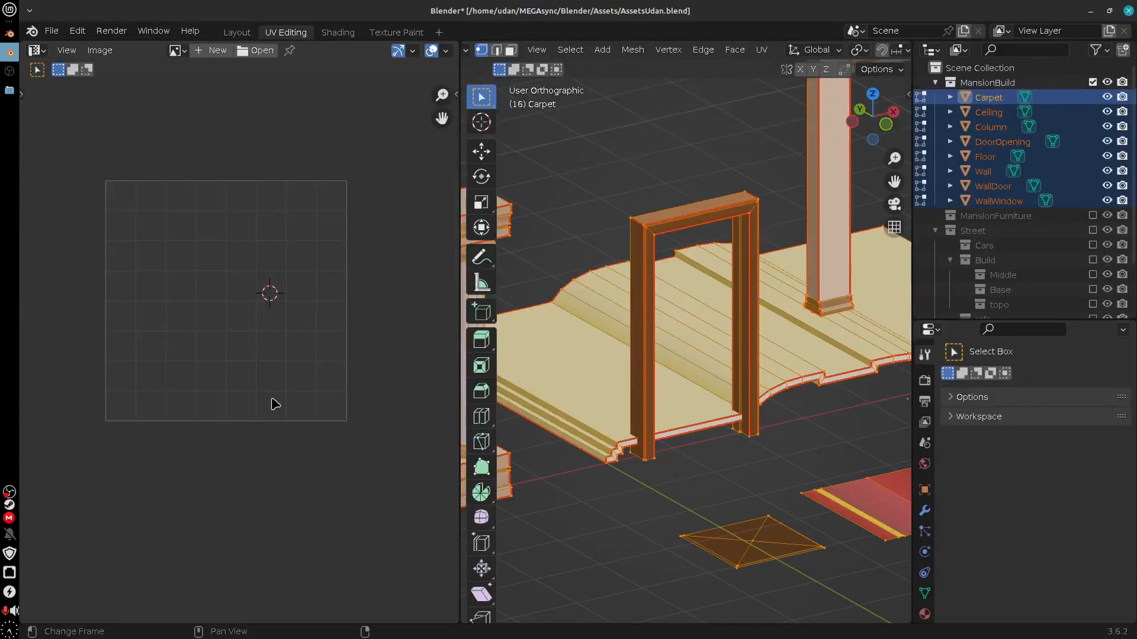
Switch to the Shading workspace and examine the VertexColor material's Color Attribute and Principled BSDF nodes.
{"action": "left_click", "coordinate": [338, 32]}
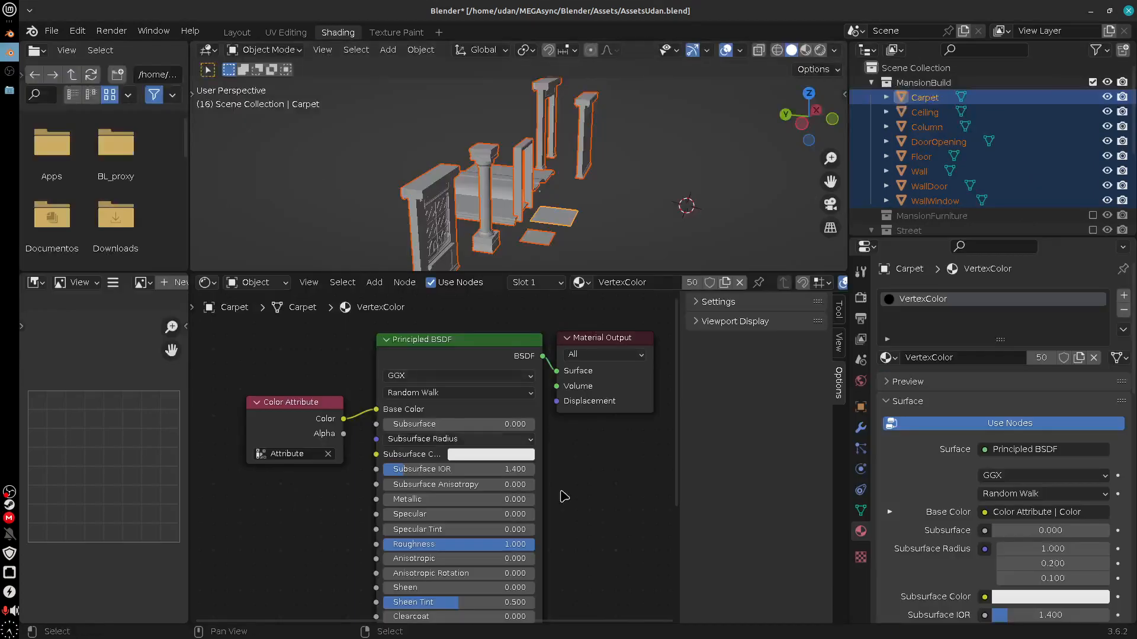
{"action": "middle_click_drag", "start_coordinate": [617, 499], "coordinate": [655, 528]}
{"action": "left_click_drag", "start_coordinate": [370, 439], "coordinate": [368, 407]}
{"action": "middle_click_drag", "start_coordinate": [622, 535], "coordinate": [646, 515]}
{"action": "scroll", "coordinate": [533, 535], "scroll_direction": "up", "scroll_amount": 4}
{"action": "mouse_move", "coordinate": [307, 359]}
{"action": "left_mouse_down"}
{"action": "mouse_move", "coordinate": [296, 363]}
{"action": "mouse_move", "coordinate": [314, 365]}
{"action": "left_mouse_up"}
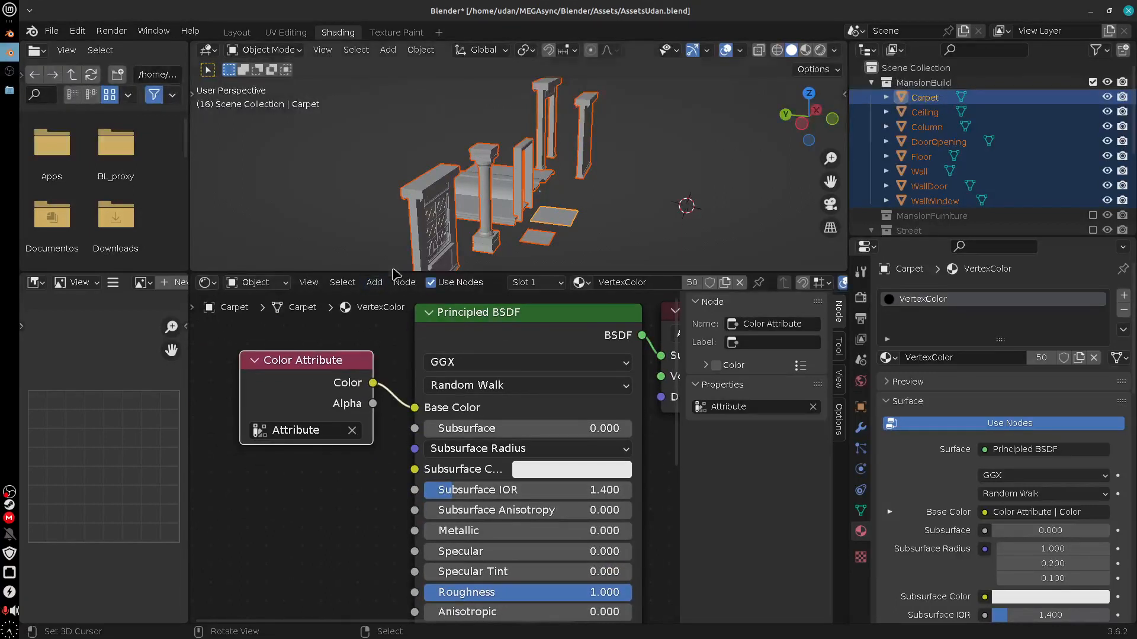
Look up the Color Attribute node among the input nodes available for the material.
{"action": "left_click", "coordinate": [374, 283]}
{"action": "left_click", "coordinate": [406, 284]}
{"action": "left_click", "coordinate": [374, 282]}
{"action": "mouse_move", "coordinate": [402, 321]}
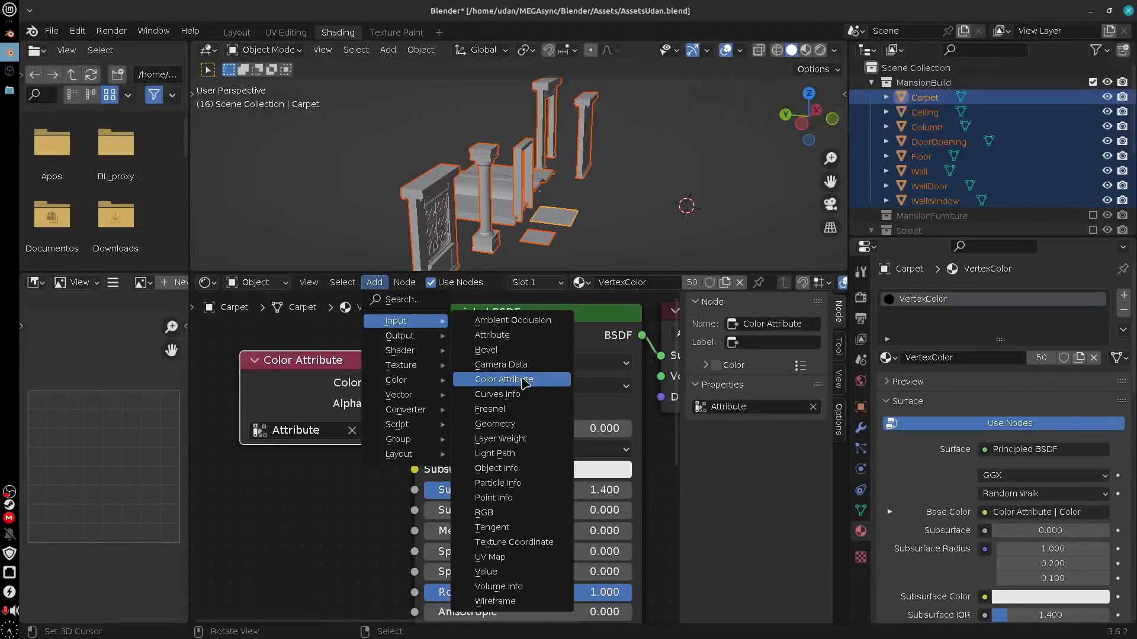
{"action": "middle_click_drag", "start_coordinate": [572, 514], "coordinate": [475, 536]}
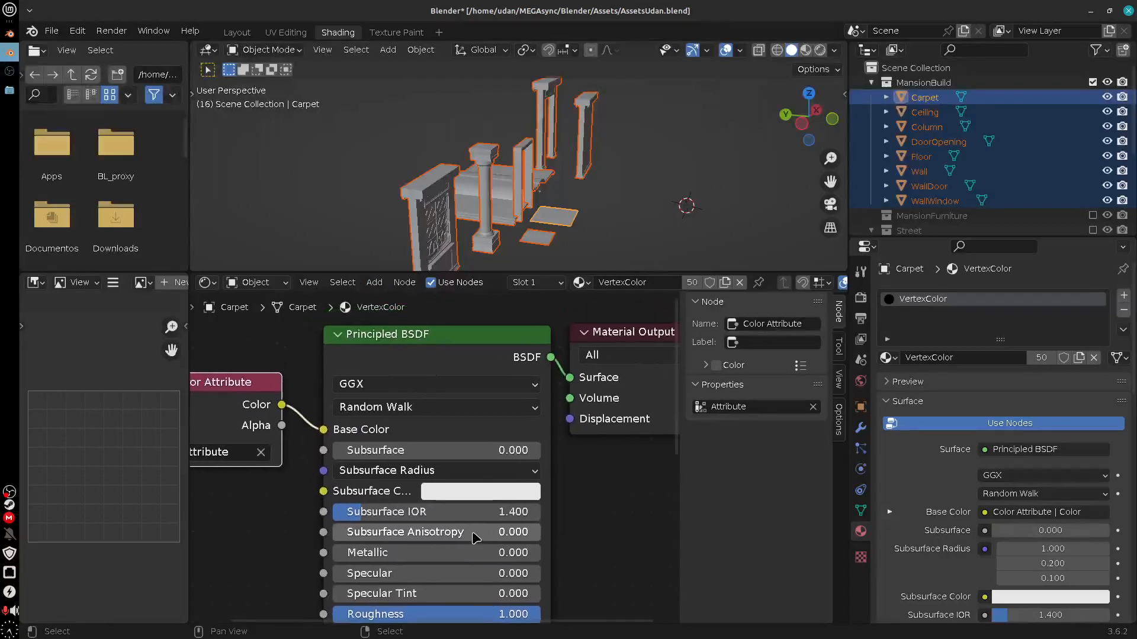
Nudge the Color Attribute node and narrow the node editor's sidebar so the Material Output node is fully in view.
{"action": "middle_click_drag", "start_coordinate": [604, 466], "coordinate": [616, 471]}
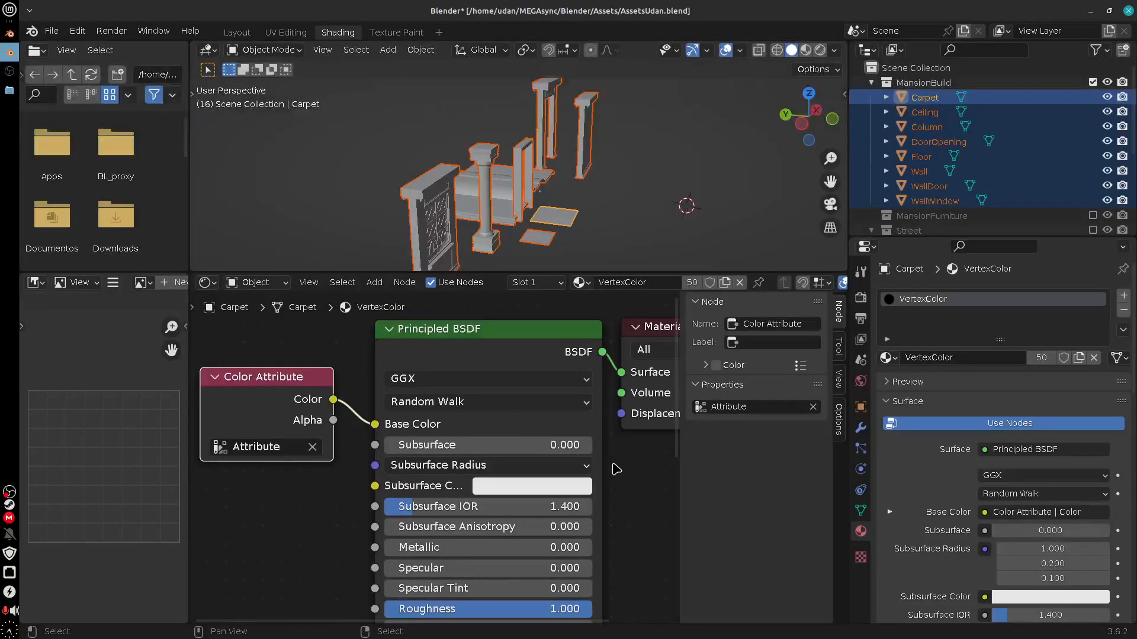
{"action": "mouse_move", "coordinate": [641, 490]}
{"action": "middle_mouse_down"}
{"action": "mouse_move", "coordinate": [609, 497]}
{"action": "mouse_move", "coordinate": [629, 493]}
{"action": "middle_mouse_up"}
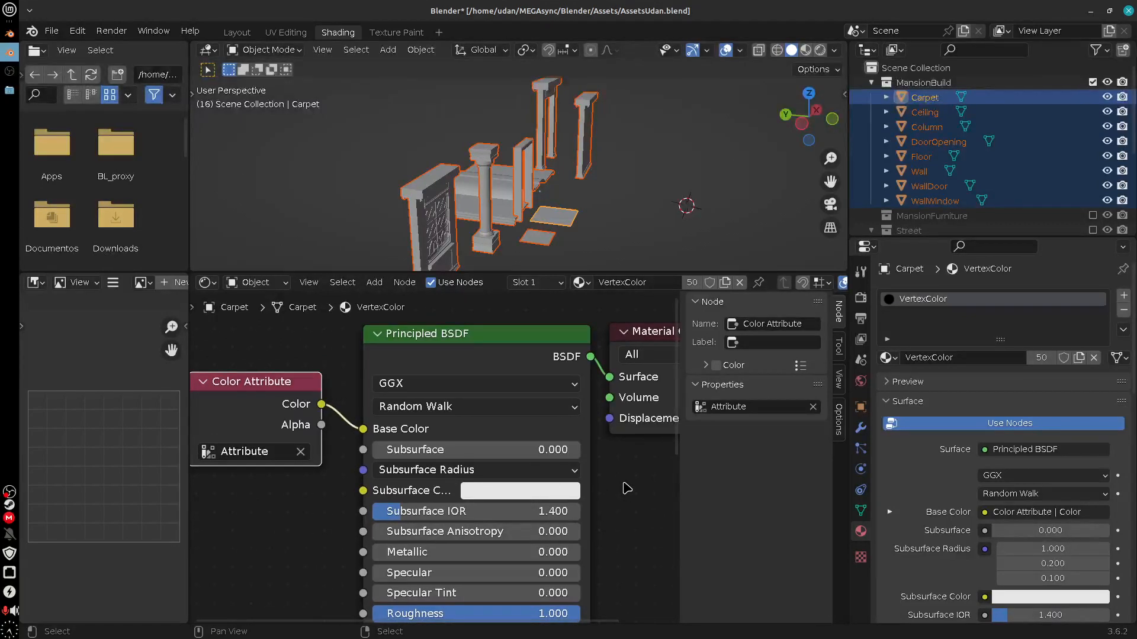
{"action": "left_click_drag", "start_coordinate": [263, 383], "coordinate": [269, 379]}
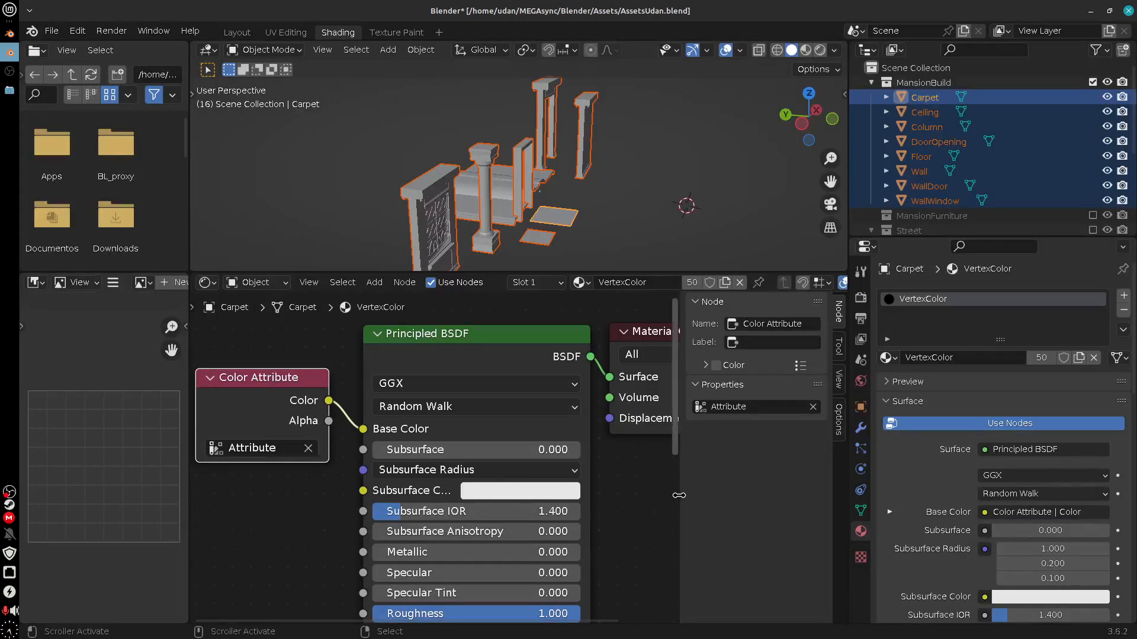
{"action": "left_click_drag", "start_coordinate": [679, 495], "coordinate": [758, 501]}
{"action": "middle_click_drag", "start_coordinate": [692, 521], "coordinate": [628, 502]}
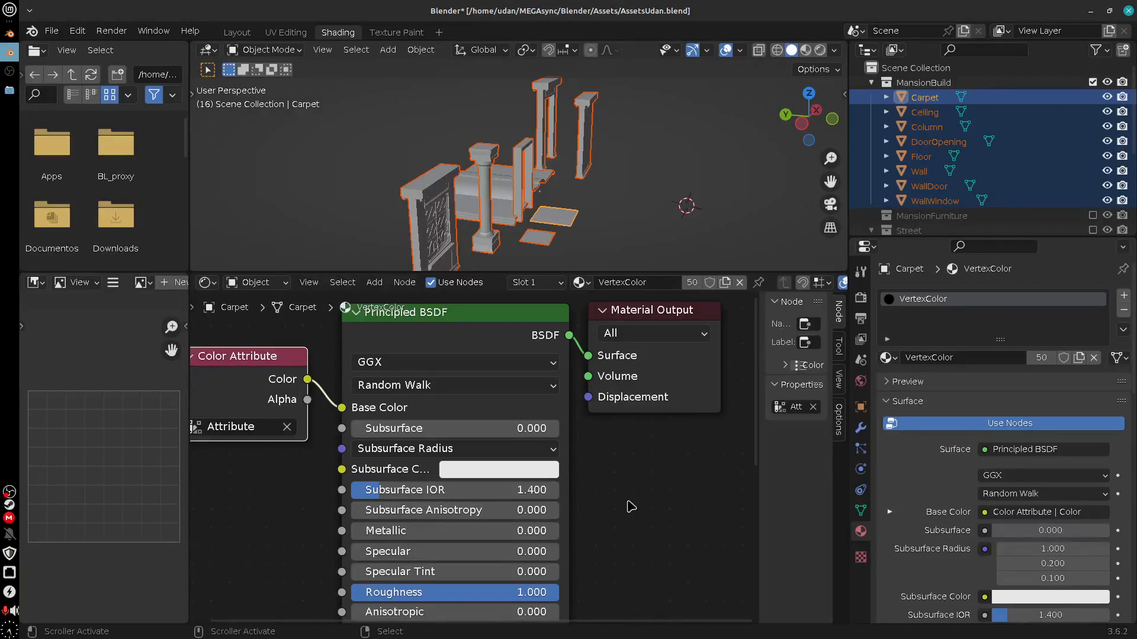
{"action": "middle_click_drag", "start_coordinate": [629, 516], "coordinate": [642, 525]}
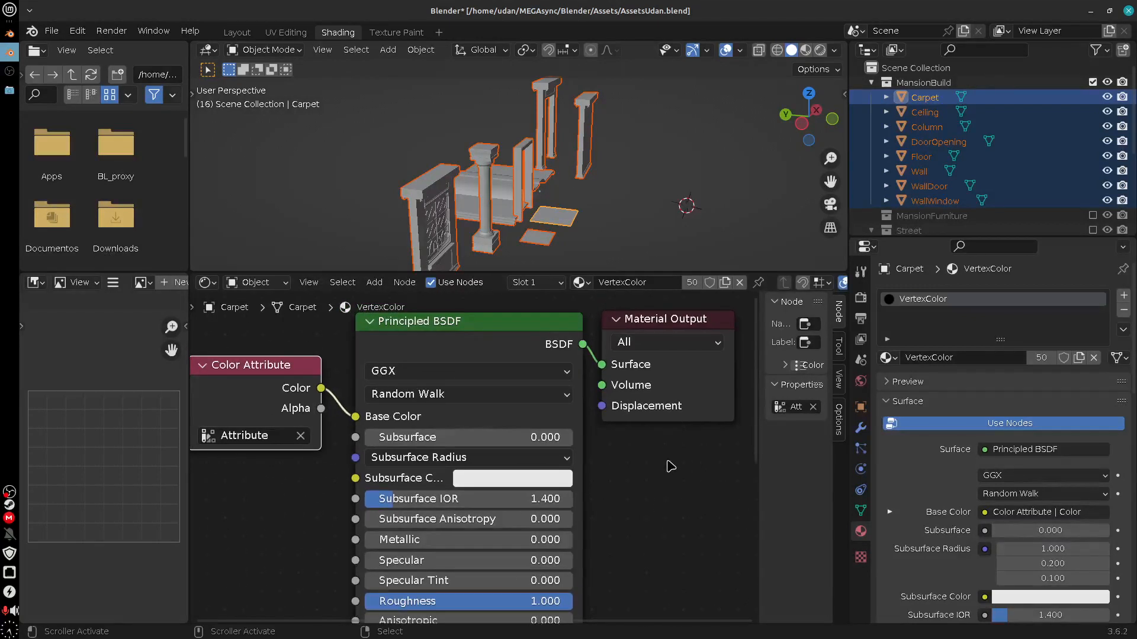
Annotate the words "BAKE Cycles" beneath the Material Output node in the node editor.
{"action": "key", "text": "d"}
{"action": "left_click_drag", "start_coordinate": [640, 455], "coordinate": [634, 476]}
{"action": "left_click_drag", "start_coordinate": [649, 474], "coordinate": [658, 443]}
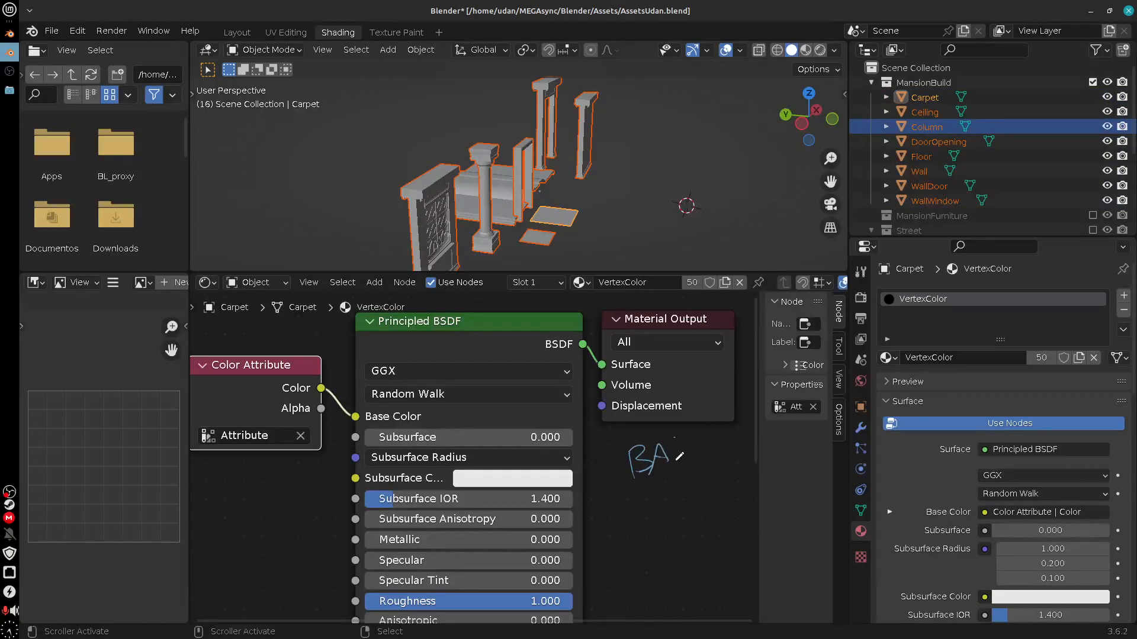
{"action": "mouse_move", "coordinate": [722, 459]}
{"action": "left_mouse_down"}
{"action": "mouse_move", "coordinate": [666, 502]}
{"action": "mouse_move", "coordinate": [681, 517]}
{"action": "mouse_move", "coordinate": [726, 481]}
{"action": "mouse_move", "coordinate": [726, 513]}
{"action": "left_mouse_up"}
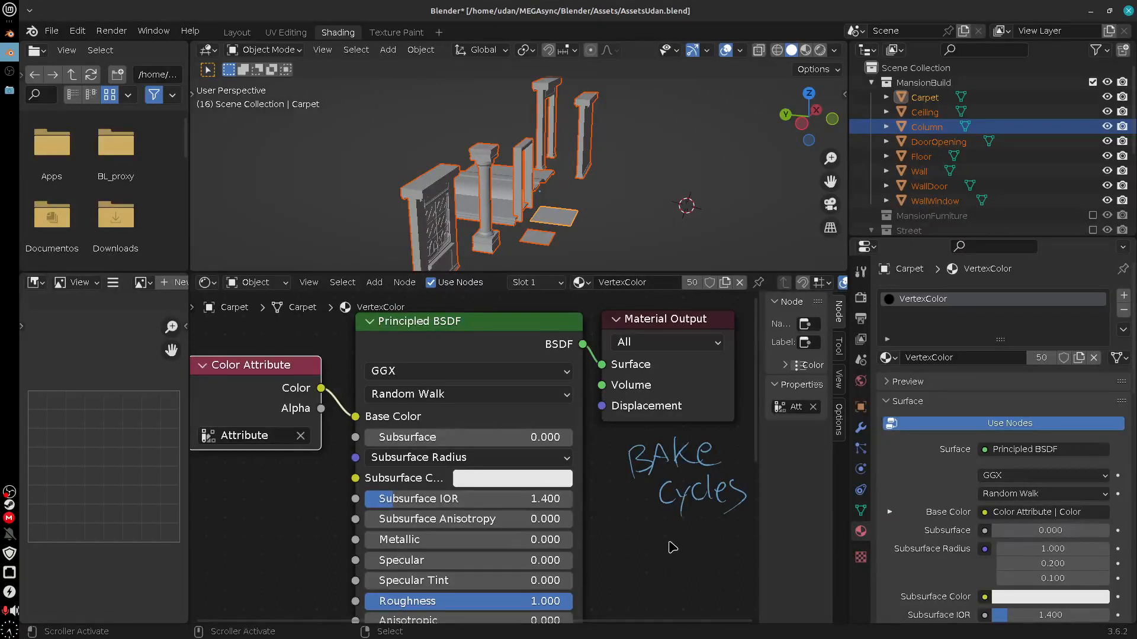
{"action": "middle_click_drag", "start_coordinate": [681, 540], "coordinate": [658, 541]}
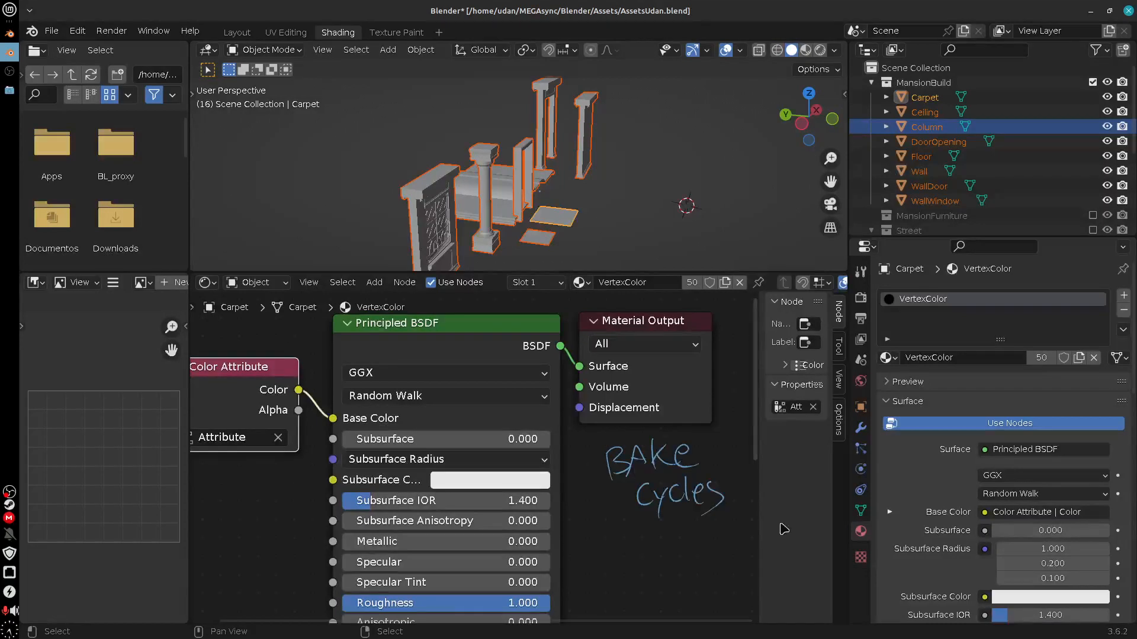
Enlarge the Properties editor upward and display the scene's render settings at a larger scale.
{"action": "left_click_drag", "start_coordinate": [935, 237], "coordinate": [935, 172]}
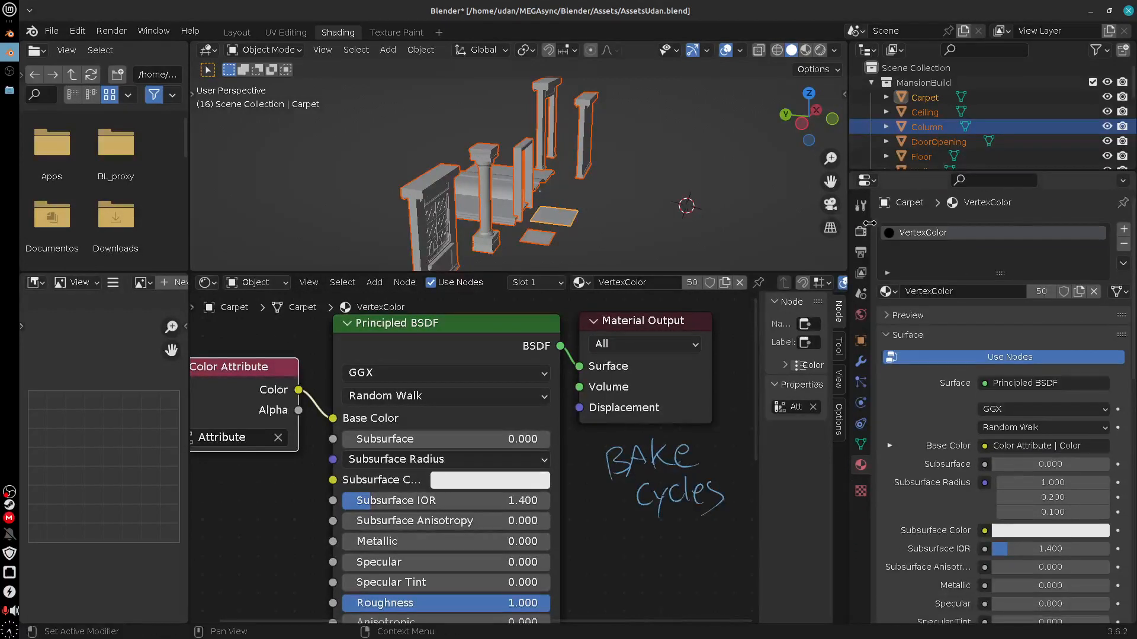
{"action": "left_click", "coordinate": [861, 231]}
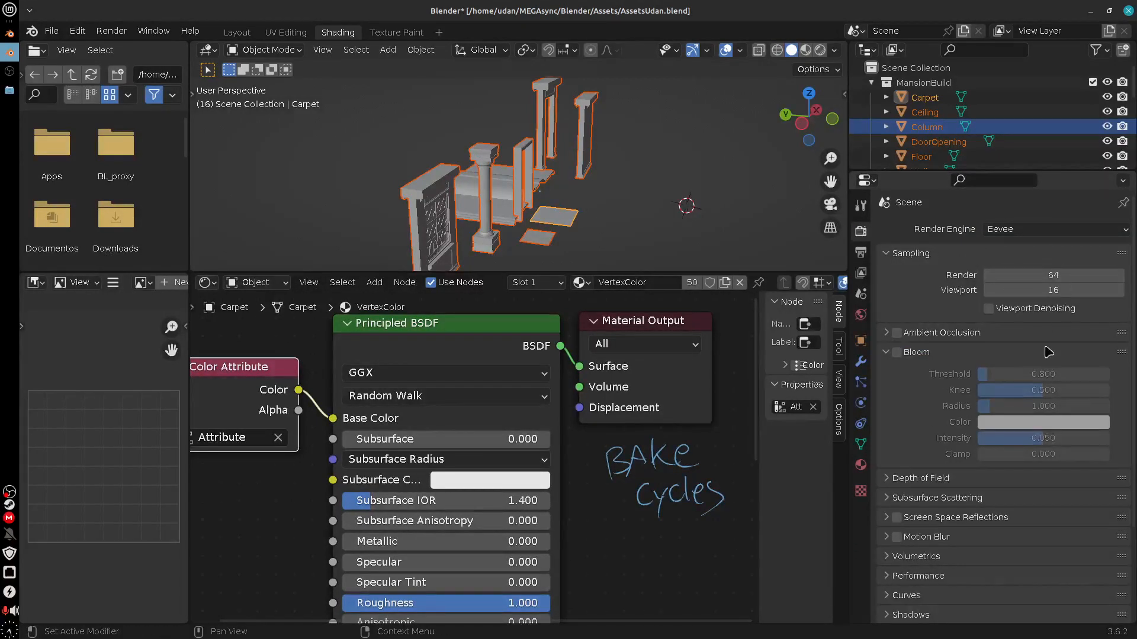
{"action": "scroll", "coordinate": [1042, 334], "scroll_direction": "up", "scroll_amount": 3, "text": "ctrl"}
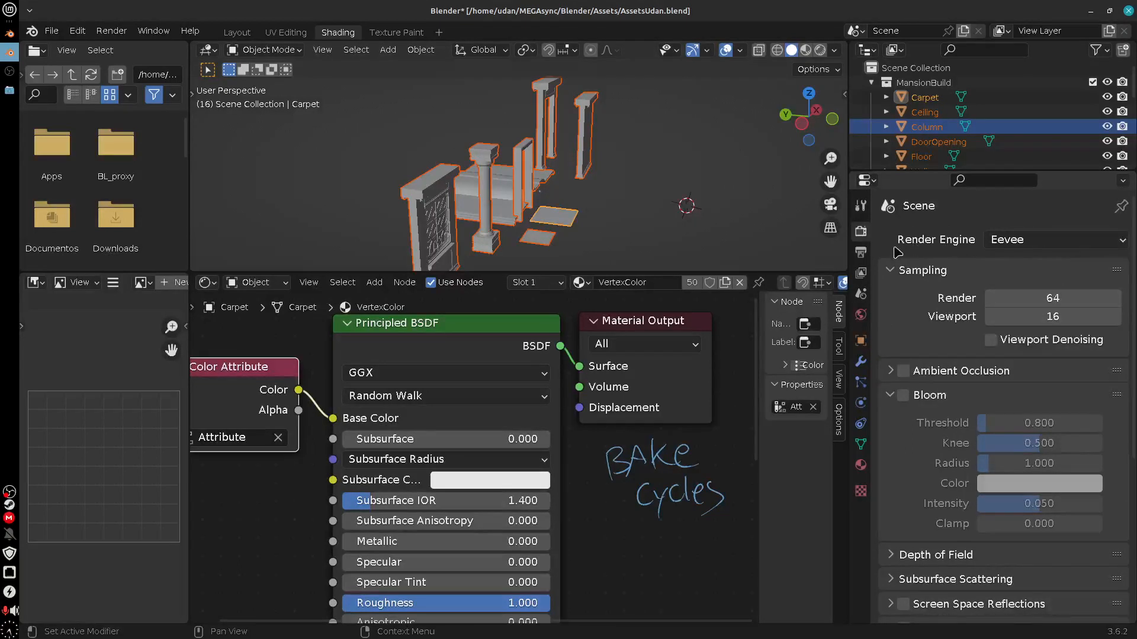
Set the 3D viewport shading to Material Preview and briefly compare the mansion pieces in Rendered shading.
{"action": "left_click", "coordinate": [805, 50]}
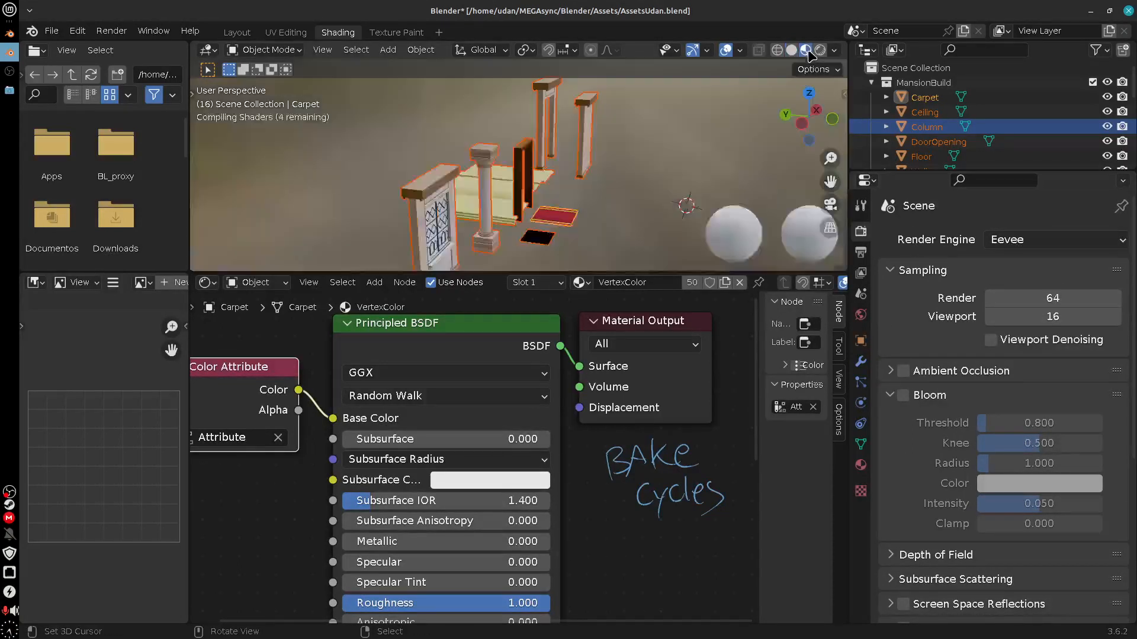
{"action": "middle_click_drag", "start_coordinate": [668, 221], "coordinate": [654, 256]}
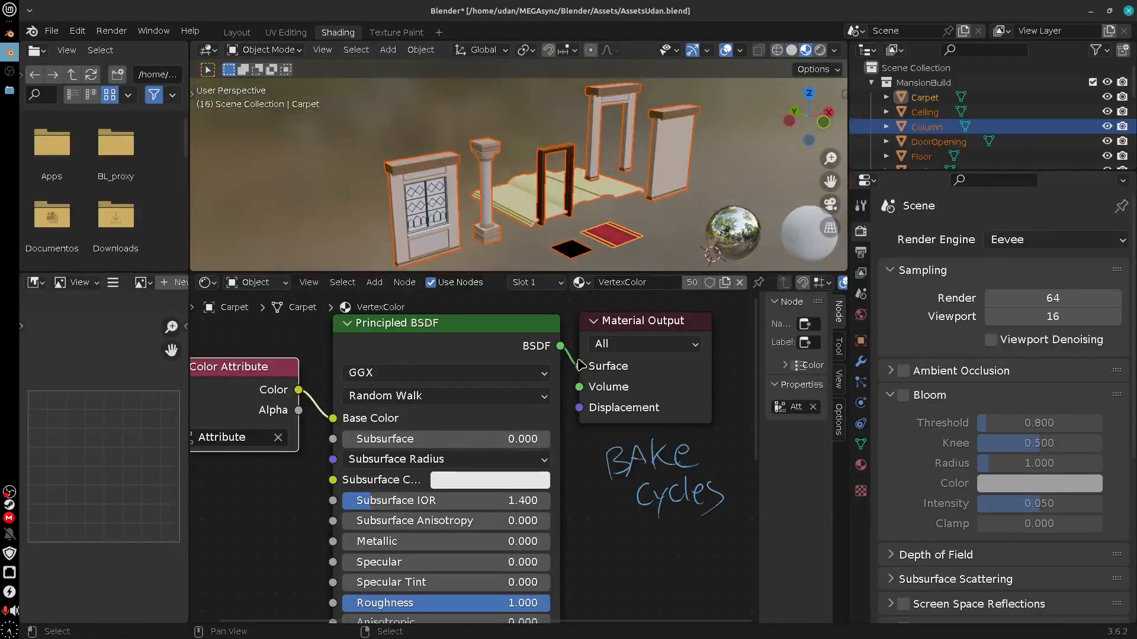
{"action": "left_click", "coordinate": [820, 50]}
{"action": "left_click", "coordinate": [807, 51]}
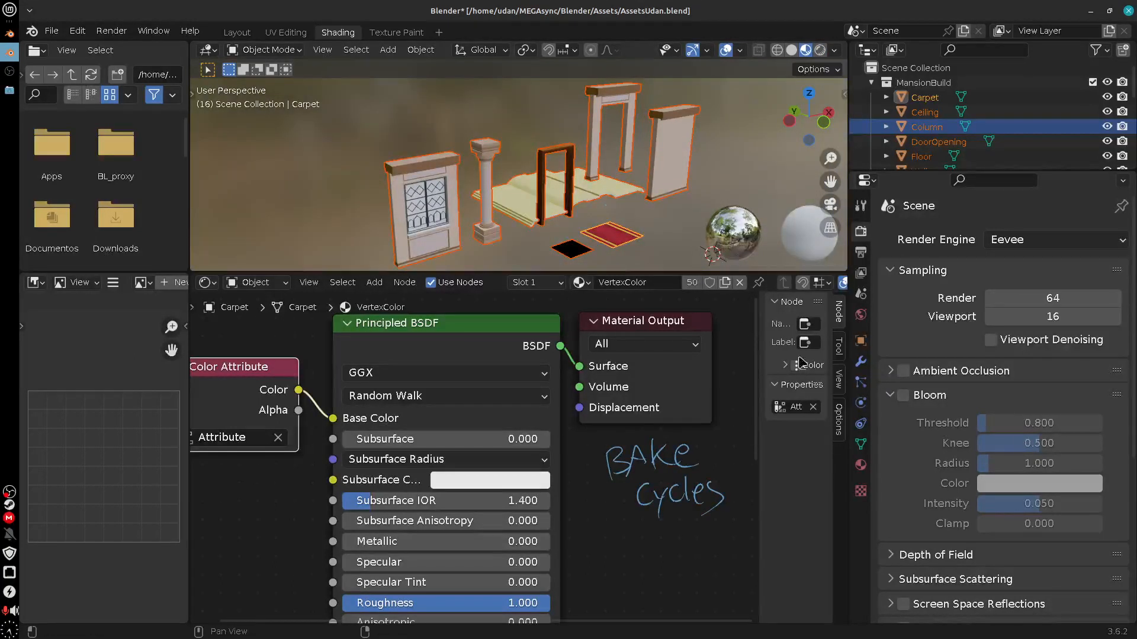
Set the render engine to Cycles and check the pieces in Rendered shading before returning to Material Preview.
{"action": "left_click", "coordinate": [1039, 243]}
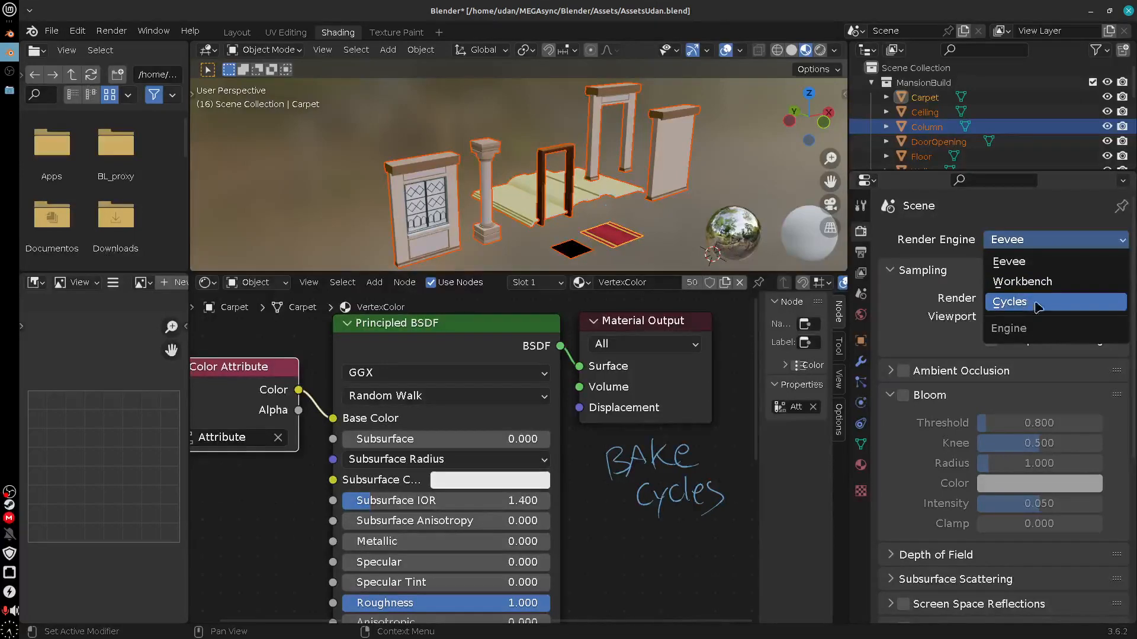
{"action": "left_click", "coordinate": [1015, 304]}
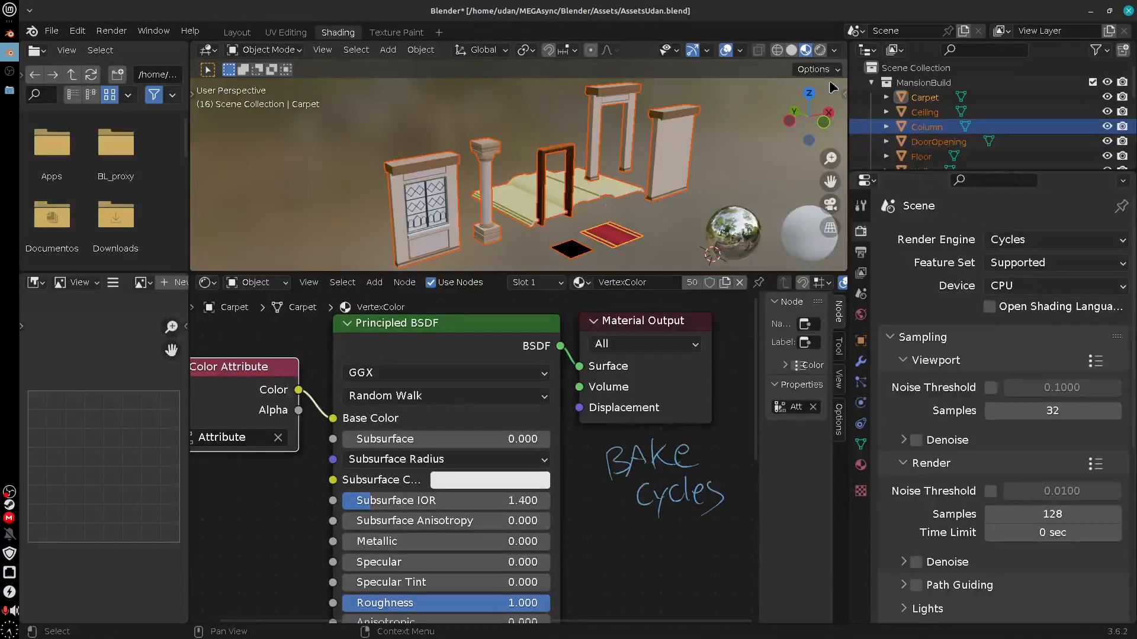
{"action": "left_click", "coordinate": [821, 51]}
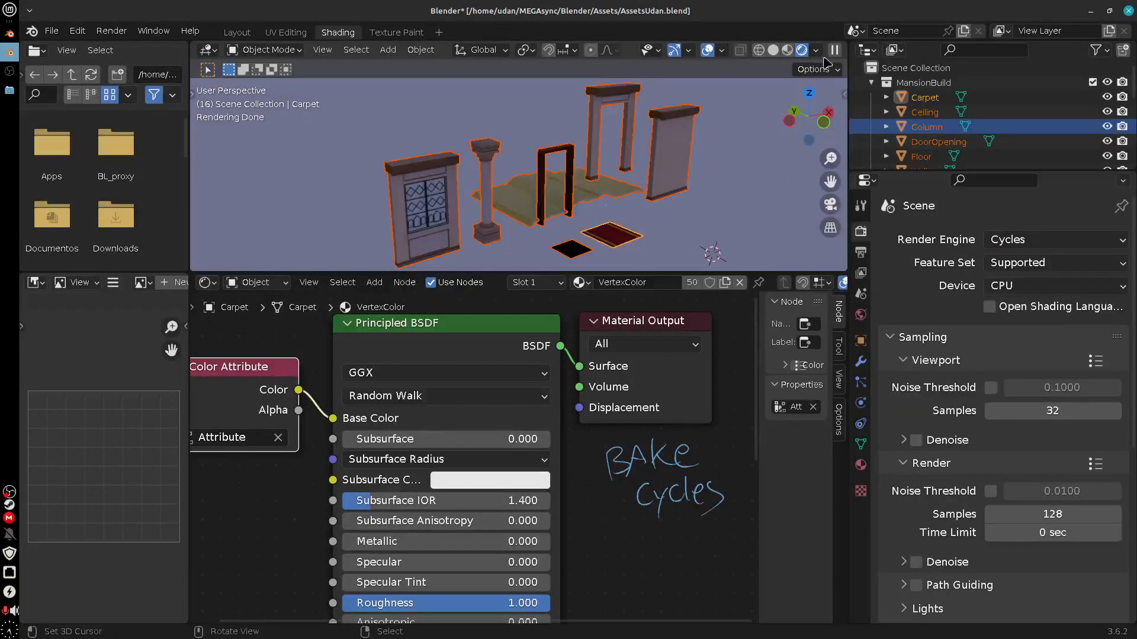
{"action": "left_click", "coordinate": [787, 50]}
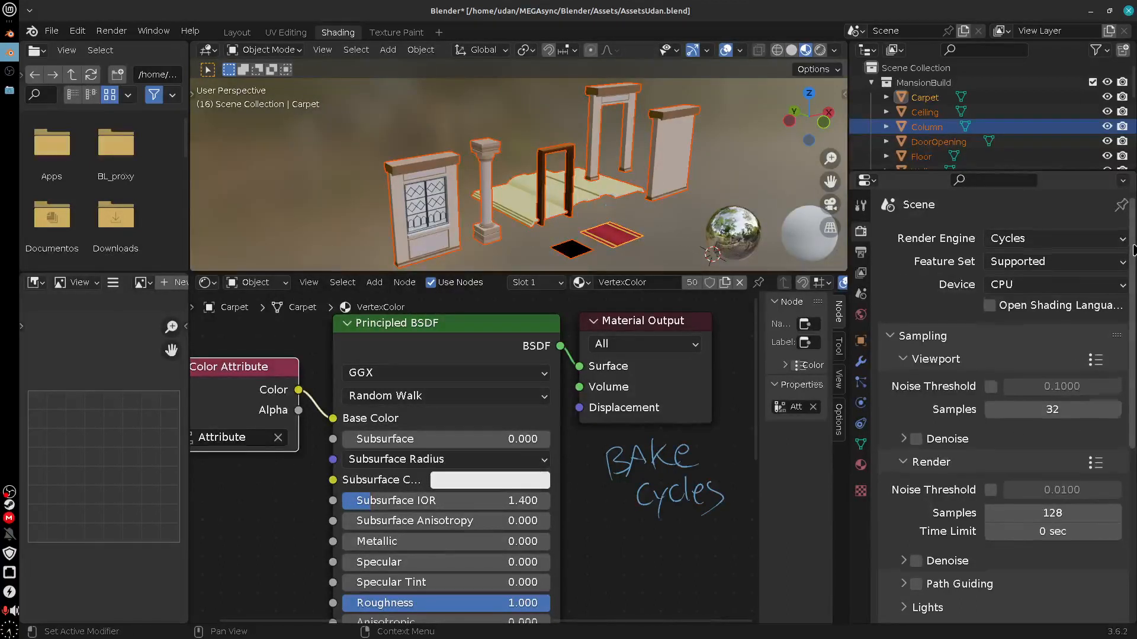
Enlarge the Properties editor further and collapse the Sampling section of the Cycles render settings.
{"action": "scroll", "coordinate": [953, 409], "scroll_direction": "down", "scroll_amount": 1}
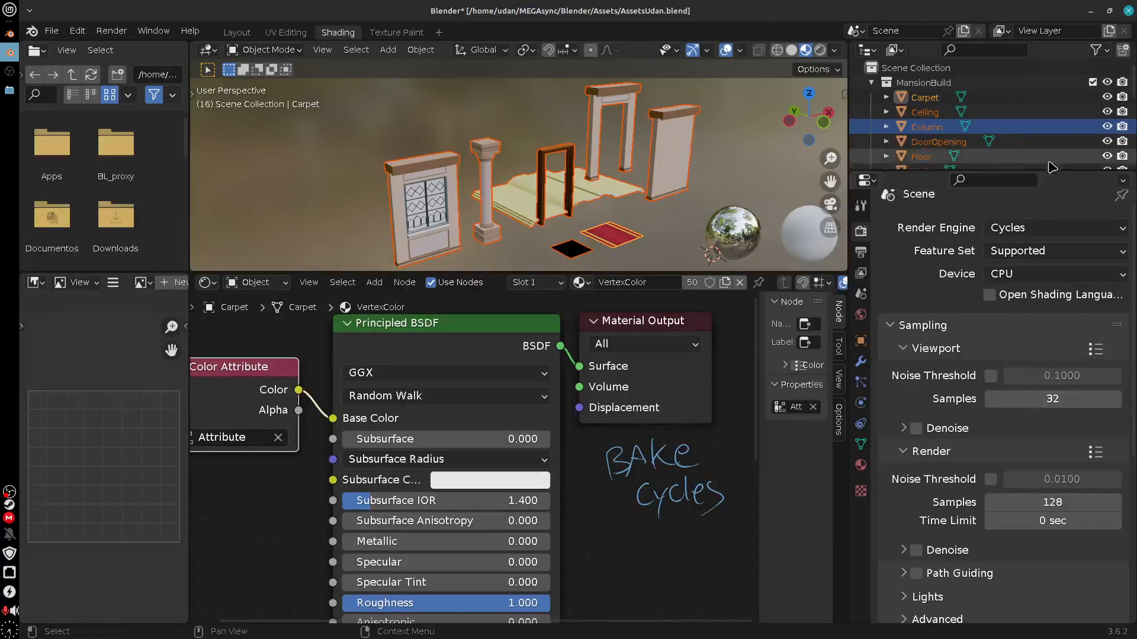
{"action": "left_click_drag", "start_coordinate": [954, 172], "coordinate": [956, 137]}
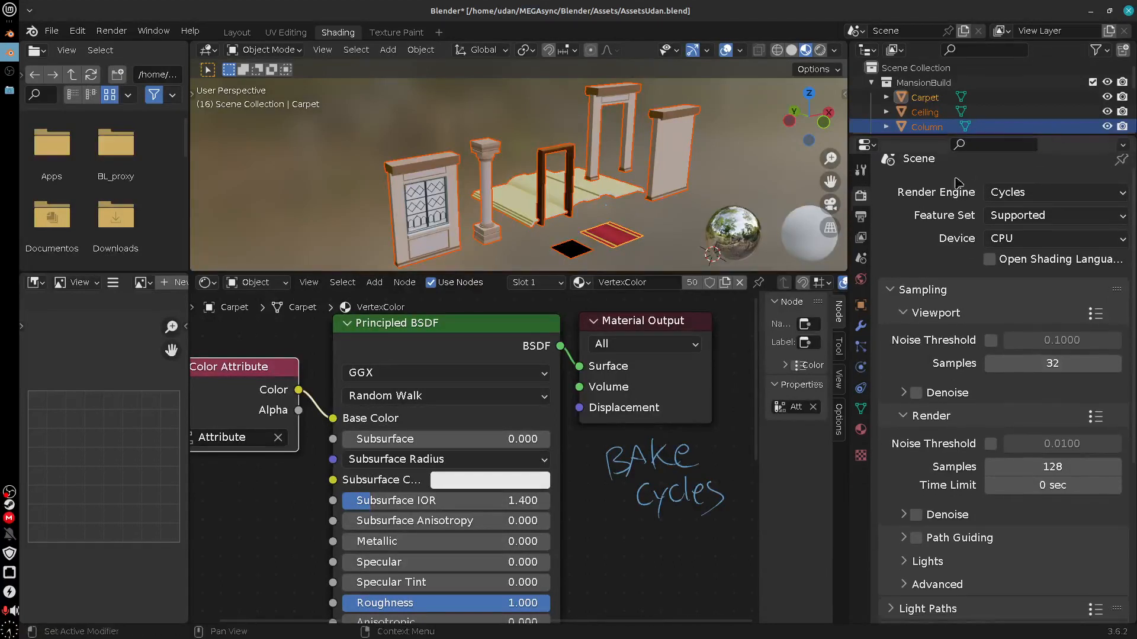
{"action": "left_click", "coordinate": [893, 290]}
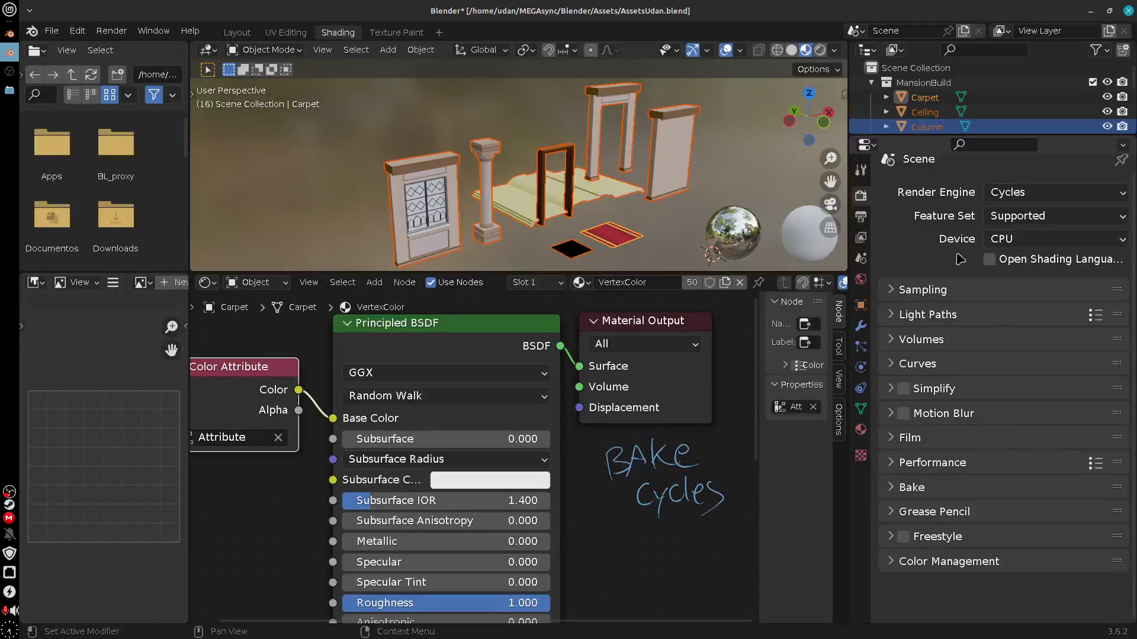
Move the Bake section above Sampling in the render settings and expand it to show the bake options.
{"action": "left_click", "coordinate": [894, 493]}
{"action": "left_click", "coordinate": [895, 492]}
{"action": "left_click_drag", "start_coordinate": [1117, 487], "coordinate": [1122, 289]}
{"action": "left_click", "coordinate": [898, 291]}
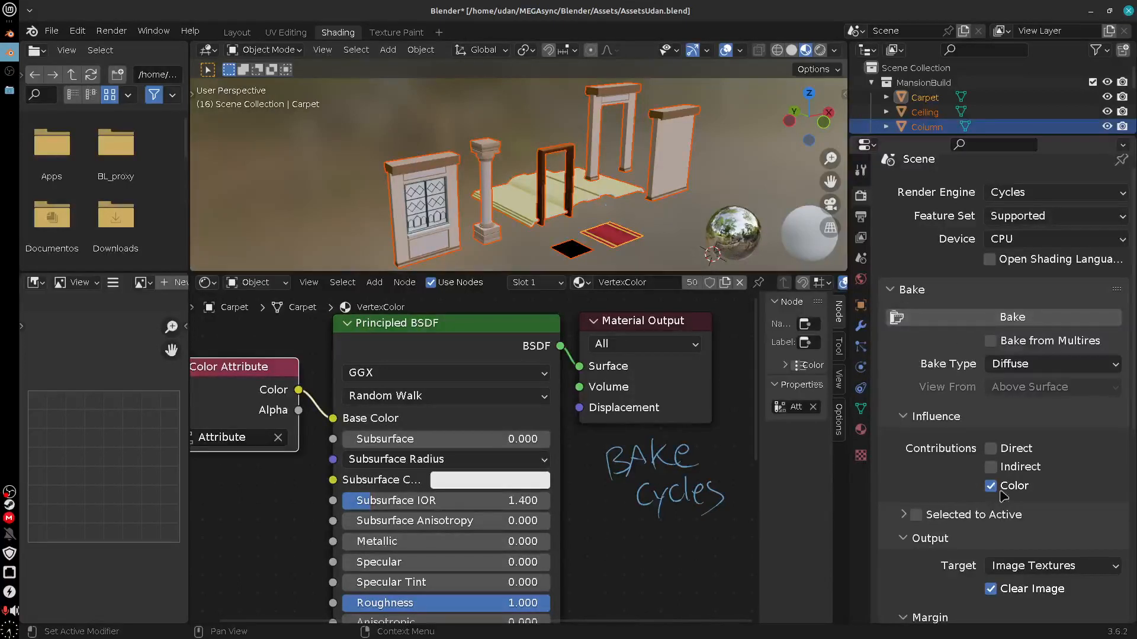
{"action": "left_click", "coordinate": [947, 289]}
{"action": "left_click_drag", "start_coordinate": [1116, 290], "coordinate": [996, 295]}
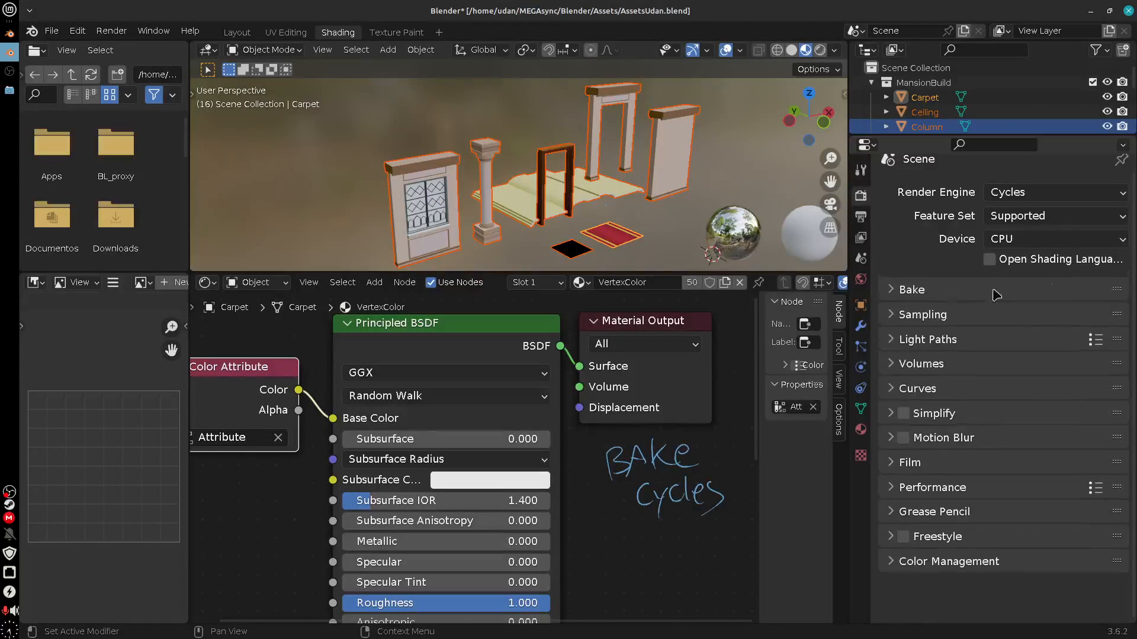
{"action": "left_click", "coordinate": [891, 290]}
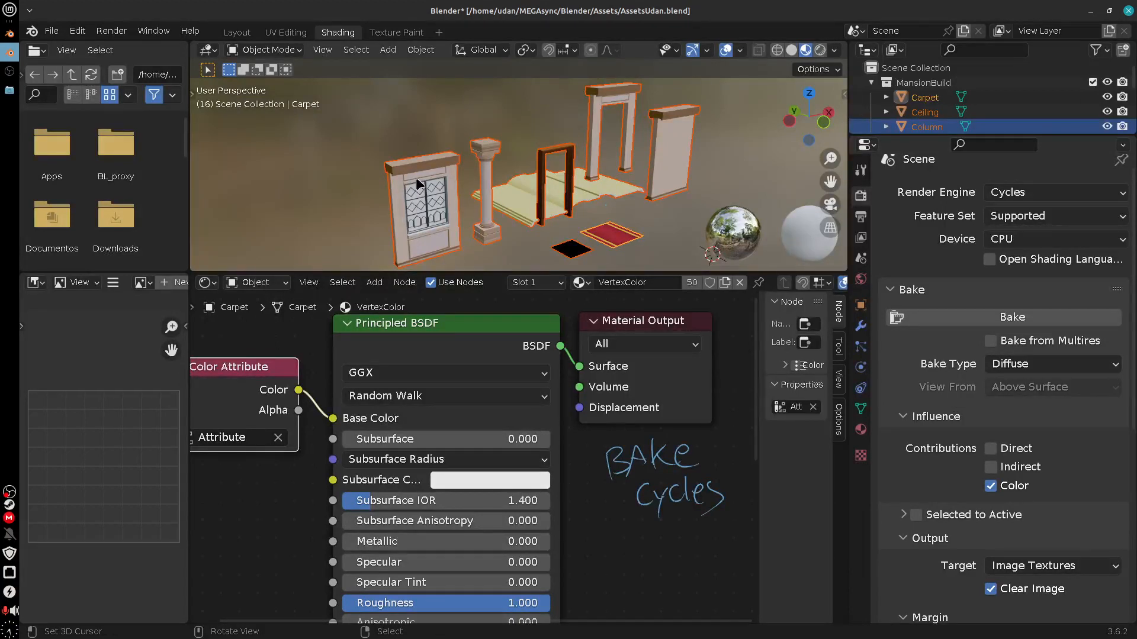
Extend the "BAKE Cycles" note with "= Render" and an arrow leading to "textura" below it.
{"action": "middle_click_drag", "start_coordinate": [751, 469], "coordinate": [563, 459]}
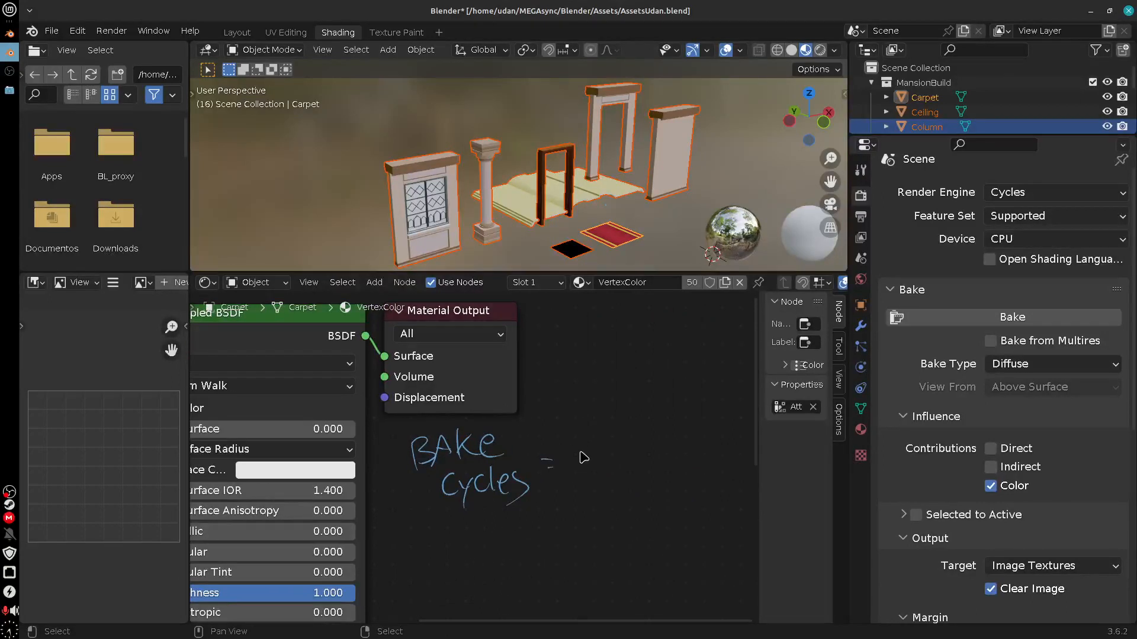
{"action": "mouse_move", "coordinate": [577, 451]}
{"action": "left_mouse_down"}
{"action": "mouse_move", "coordinate": [581, 472]}
{"action": "mouse_move", "coordinate": [645, 456]}
{"action": "mouse_move", "coordinate": [651, 468]}
{"action": "mouse_move", "coordinate": [687, 469]}
{"action": "left_mouse_up"}
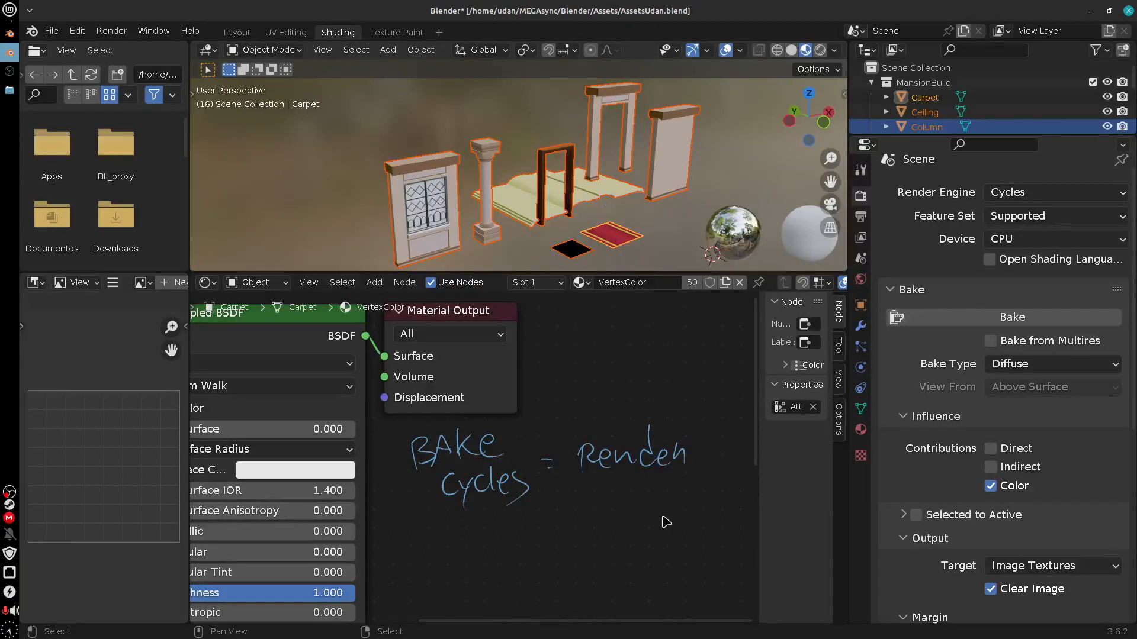
{"action": "left_click_drag", "start_coordinate": [638, 487], "coordinate": [686, 513]}
{"action": "left_click_drag", "start_coordinate": [678, 500], "coordinate": [709, 509]}
{"action": "mouse_move", "coordinate": [711, 496]}
{"action": "left_mouse_down"}
{"action": "mouse_move", "coordinate": [723, 511]}
{"action": "mouse_move", "coordinate": [710, 512]}
{"action": "left_mouse_up"}
{"action": "mouse_move", "coordinate": [732, 480]}
{"action": "left_mouse_down"}
{"action": "mouse_move", "coordinate": [733, 511]}
{"action": "mouse_move", "coordinate": [740, 494]}
{"action": "left_mouse_up"}
{"action": "middle_click_drag", "start_coordinate": [716, 548], "coordinate": [579, 555]}
{"action": "mouse_move", "coordinate": [610, 499]}
{"action": "left_mouse_down"}
{"action": "mouse_move", "coordinate": [631, 519]}
{"action": "mouse_move", "coordinate": [681, 513]}
{"action": "left_mouse_up"}
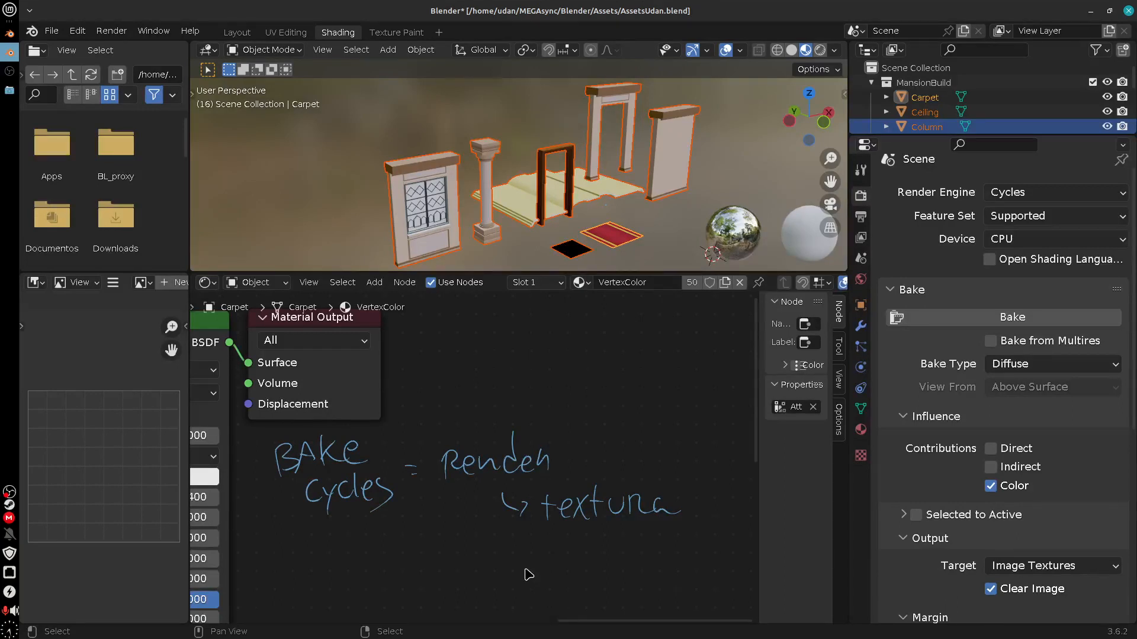
Examine the Principled BSDF node's full list of surface properties, from Base Color down to Normal.
{"action": "mouse_move", "coordinate": [382, 589]}
{"action": "middle_mouse_down"}
{"action": "mouse_move", "coordinate": [628, 566]}
{"action": "mouse_move", "coordinate": [640, 554]}
{"action": "middle_mouse_up"}
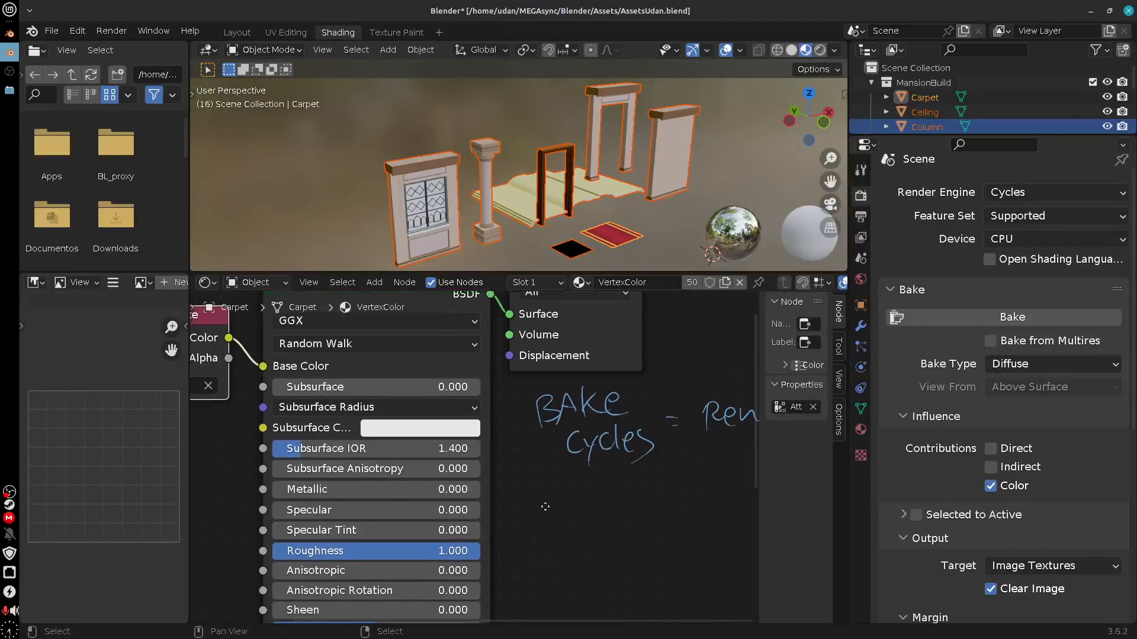
{"action": "scroll", "coordinate": [320, 549], "scroll_direction": "down", "scroll_amount": 2, "text": "shift"}
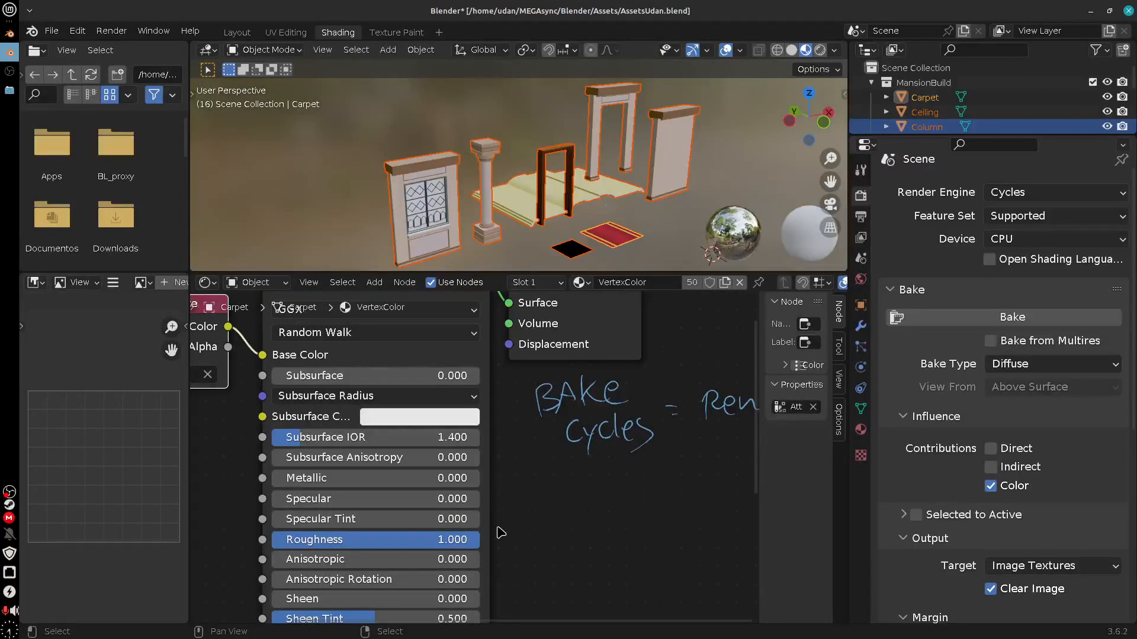
{"action": "middle_click_drag", "start_coordinate": [556, 546], "coordinate": [543, 425]}
{"action": "middle_click_drag", "start_coordinate": [496, 542], "coordinate": [515, 425]}
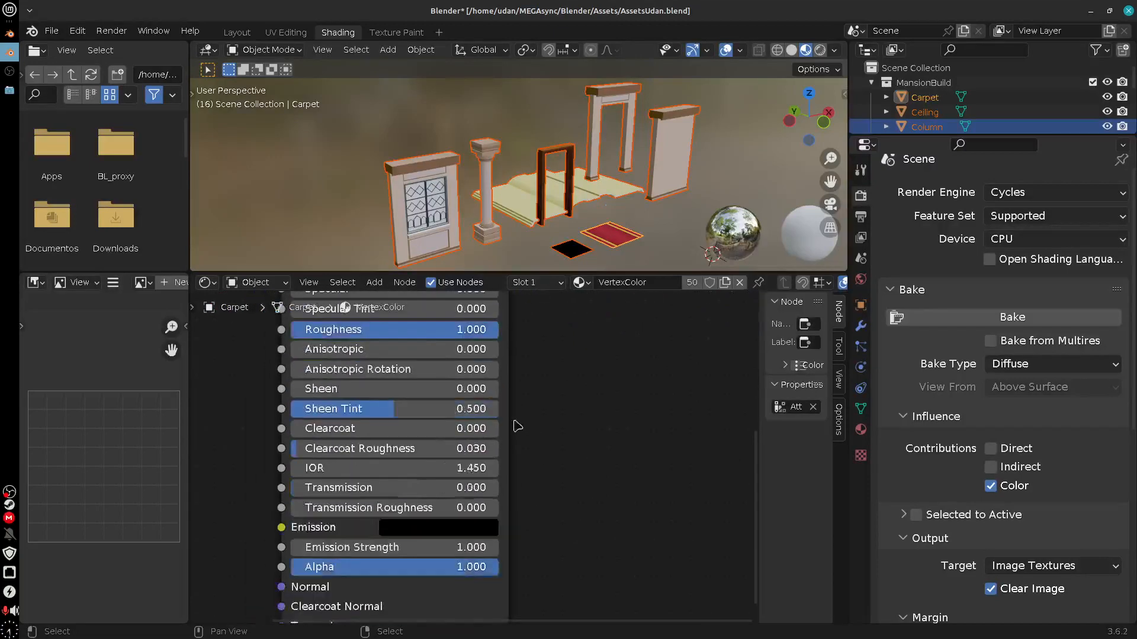
{"action": "middle_click_drag", "start_coordinate": [646, 464], "coordinate": [409, 577]}
{"action": "middle_click_drag", "start_coordinate": [596, 526], "coordinate": [645, 569]}
{"action": "middle_click_drag", "start_coordinate": [538, 527], "coordinate": [514, 527]}
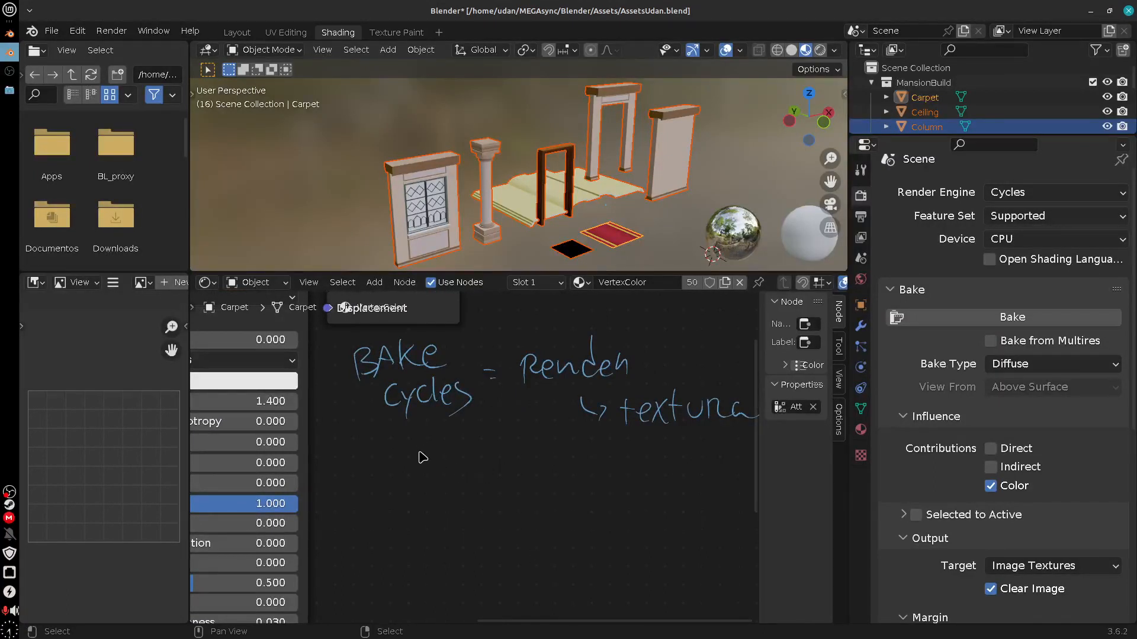
Write the note "Vertex color > textura" below the bake note, and erase it.
{"action": "mouse_move", "coordinate": [405, 448]}
{"action": "left_mouse_down"}
{"action": "mouse_move", "coordinate": [462, 468]}
{"action": "mouse_move", "coordinate": [462, 500]}
{"action": "mouse_move", "coordinate": [490, 482]}
{"action": "mouse_move", "coordinate": [521, 493]}
{"action": "left_mouse_up"}
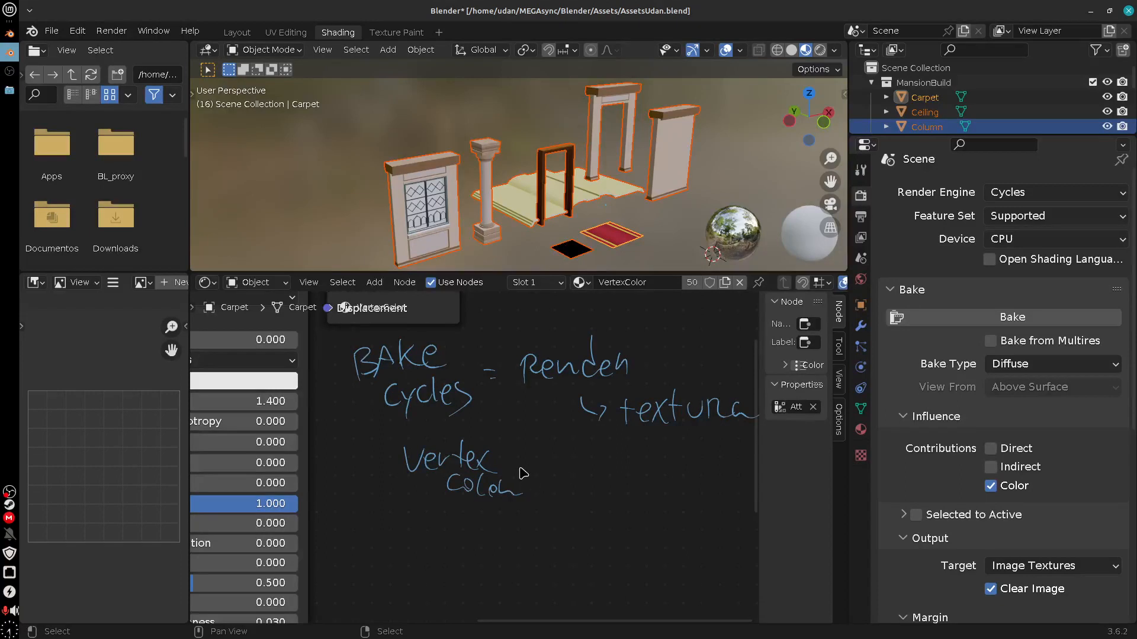
{"action": "left_click_drag", "start_coordinate": [566, 466], "coordinate": [539, 482]}
{"action": "left_click_drag", "start_coordinate": [635, 470], "coordinate": [632, 483]}
{"action": "mouse_move", "coordinate": [652, 454]}
{"action": "left_mouse_down"}
{"action": "mouse_move", "coordinate": [657, 470]}
{"action": "mouse_move", "coordinate": [717, 481]}
{"action": "left_mouse_up"}
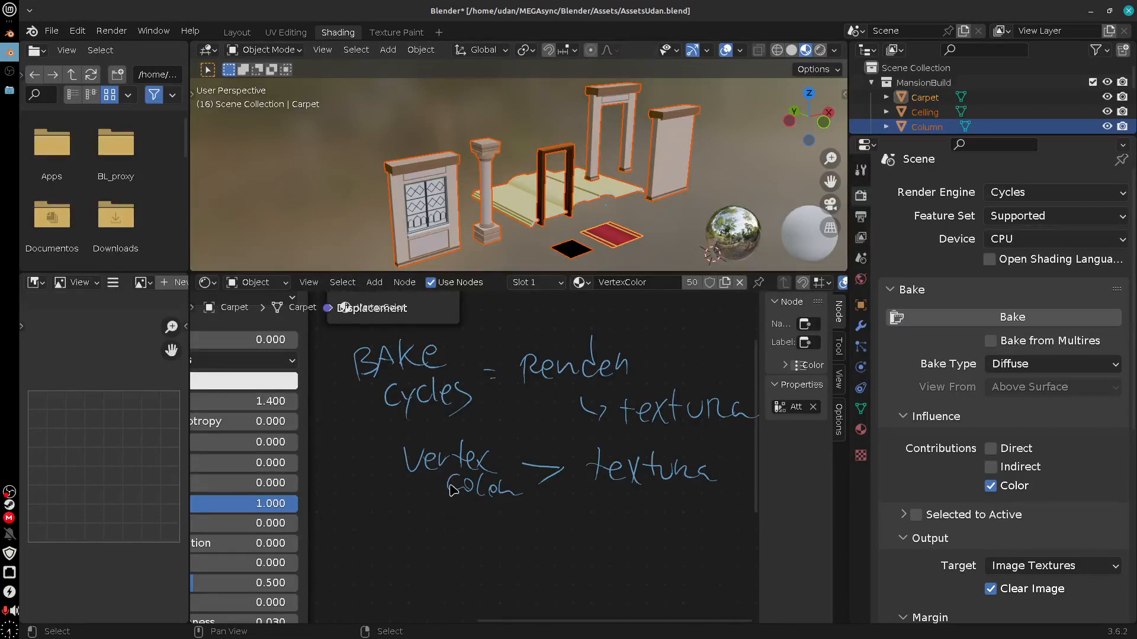
{"action": "mouse_move", "coordinate": [450, 489]}
{"action": "right_mouse_down"}
{"action": "mouse_move", "coordinate": [457, 456]}
{"action": "mouse_move", "coordinate": [507, 474]}
{"action": "mouse_move", "coordinate": [665, 470]}
{"action": "mouse_move", "coordinate": [552, 479]}
{"action": "right_mouse_up"}
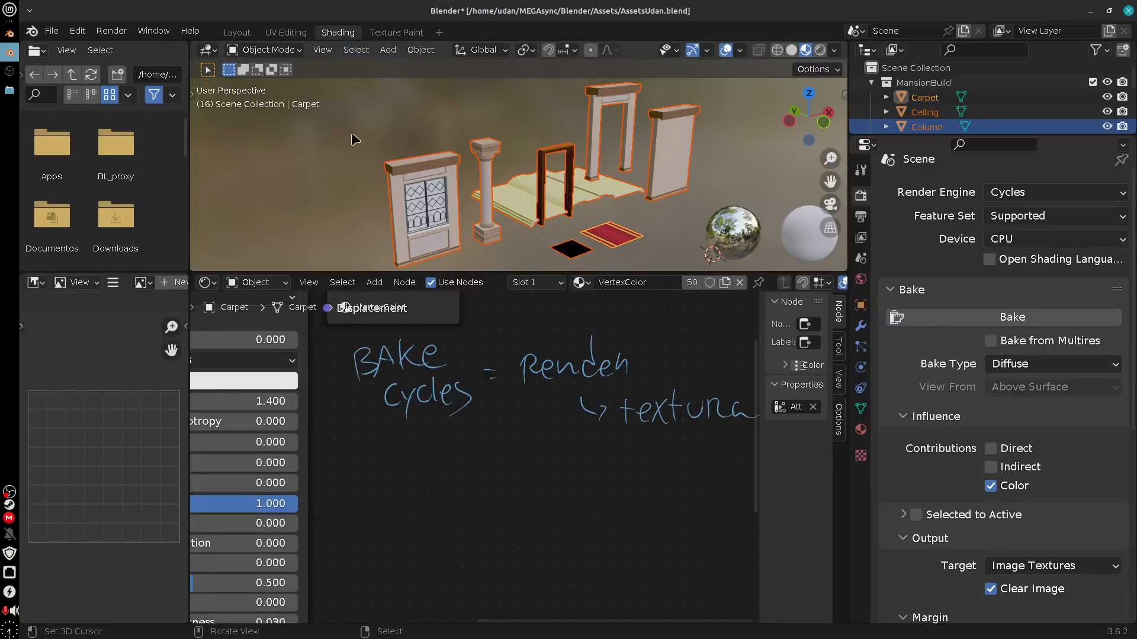
Switch to the UV Editing workspace and widen the 3D viewport by narrowing the UV editor.
{"action": "left_click", "coordinate": [286, 32]}
{"action": "middle_click_drag", "start_coordinate": [641, 526], "coordinate": [723, 474]}
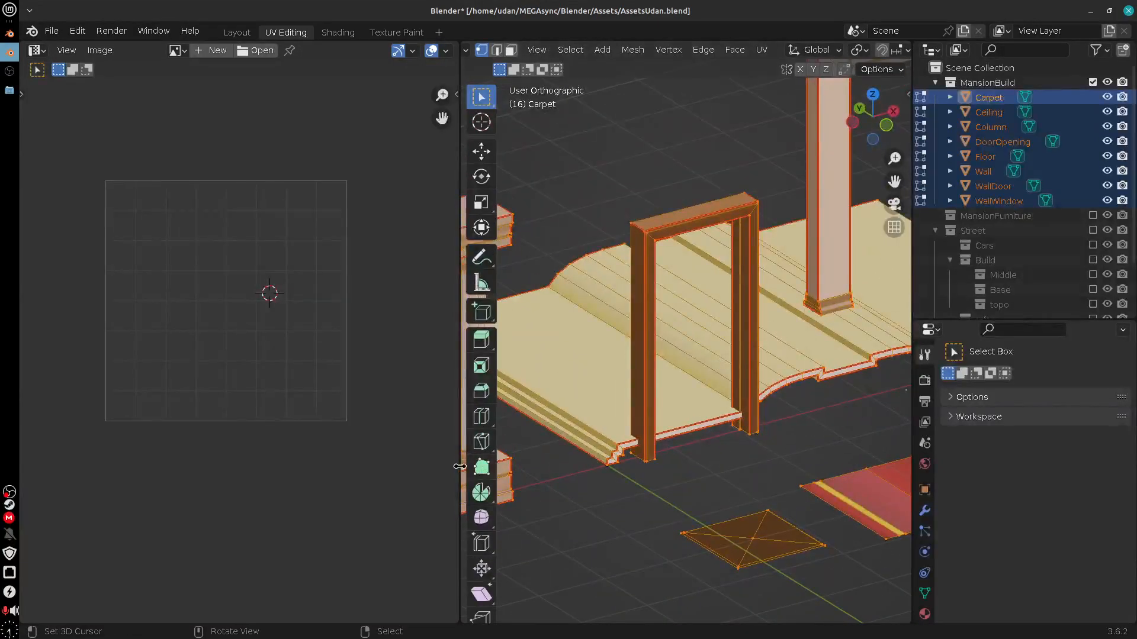
{"action": "left_click_drag", "start_coordinate": [457, 467], "coordinate": [331, 471]}
Unwrap the UVs of all selected mansion pieces together using the standard Unwrap operation.
{"action": "scroll", "coordinate": [671, 445], "scroll_direction": "down", "scroll_amount": 3}
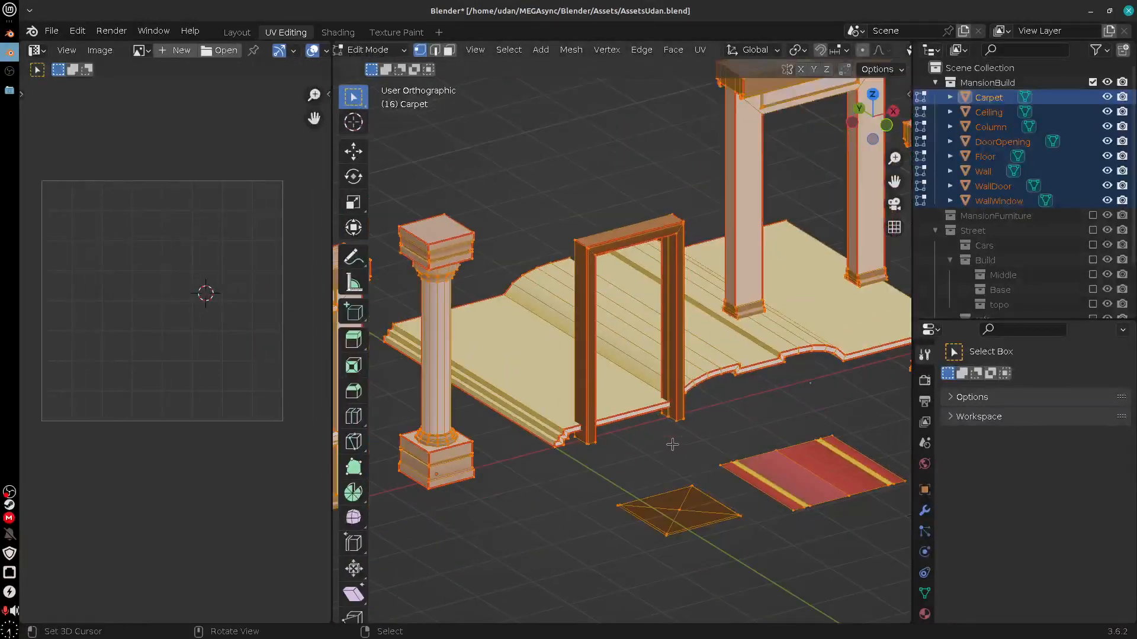
{"action": "scroll", "coordinate": [764, 456], "scroll_direction": "down", "scroll_amount": 3}
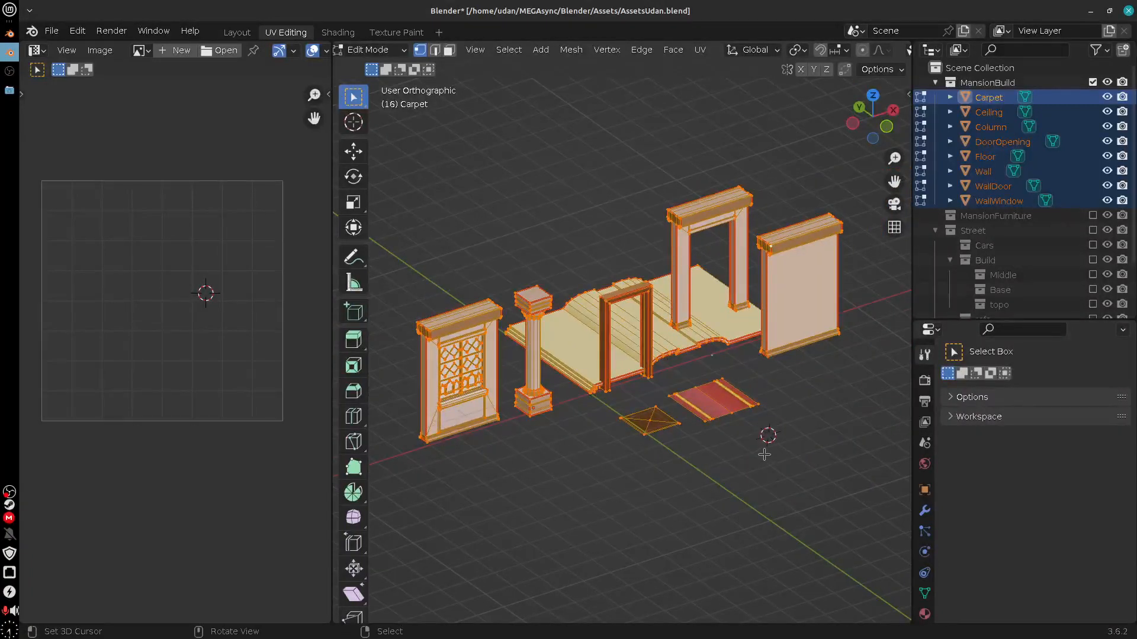
{"action": "scroll", "coordinate": [764, 454], "scroll_direction": "up", "scroll_amount": 1}
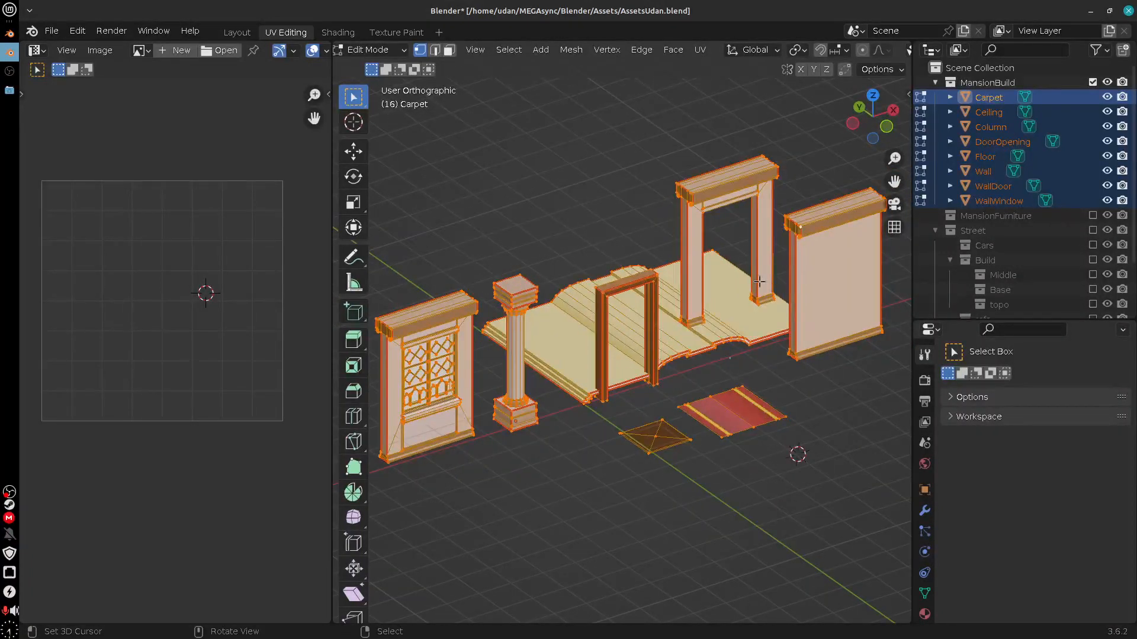
{"action": "key", "text": "u"}
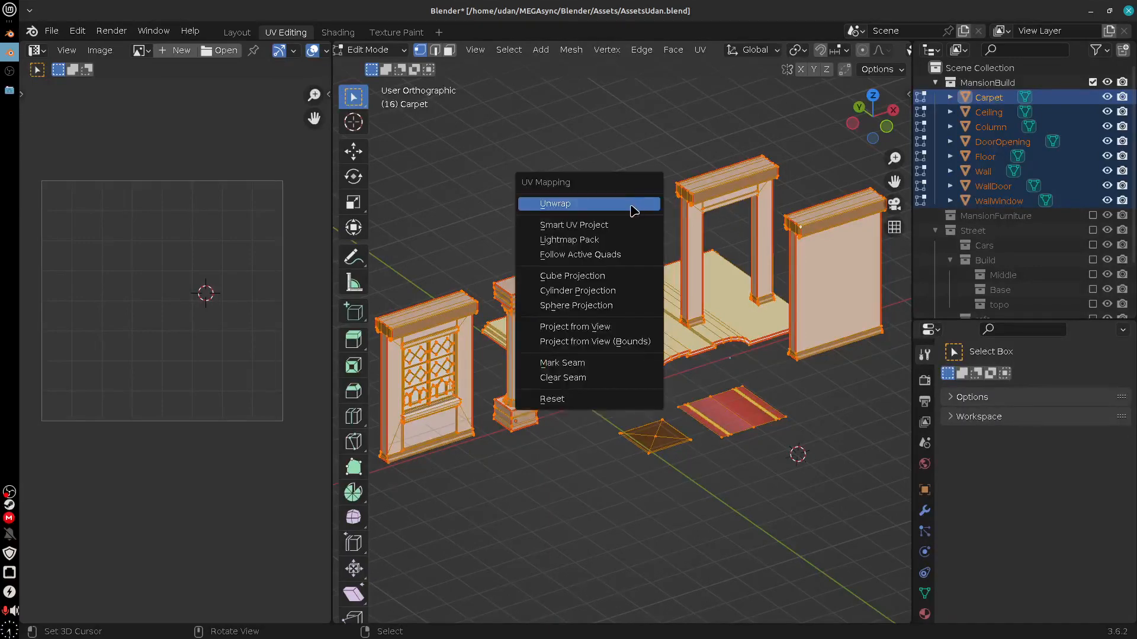
{"action": "left_click", "coordinate": [633, 212]}
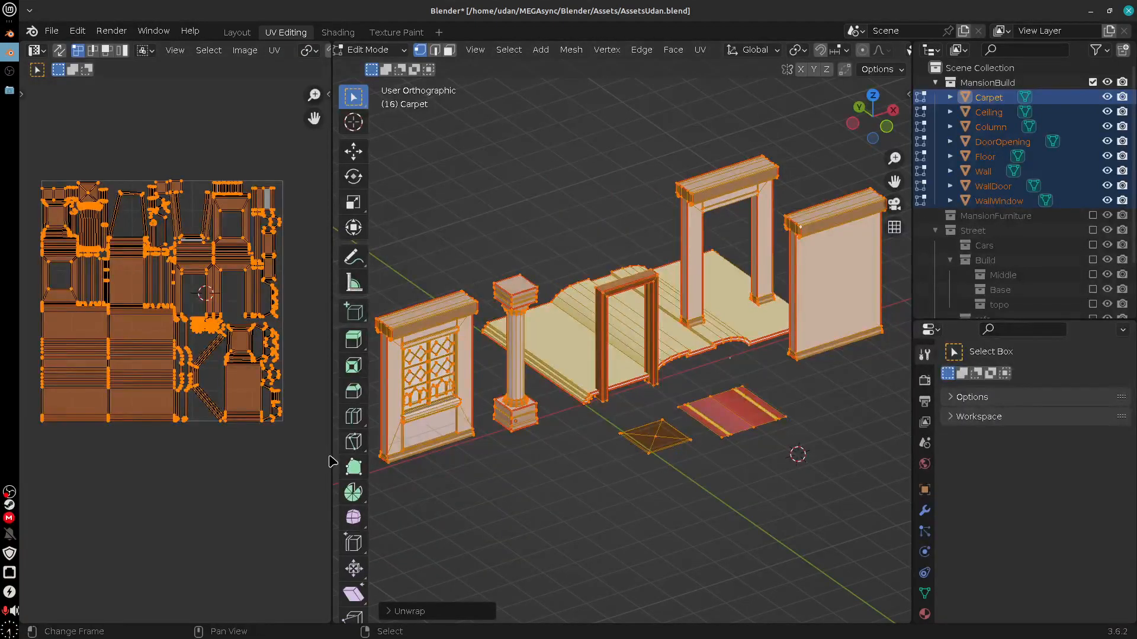
Widen the UV editor and set the unwrap margin to 0.002 with the Scaled margin method.
{"action": "left_click_drag", "start_coordinate": [331, 459], "coordinate": [413, 456]}
{"action": "scroll", "coordinate": [327, 490], "scroll_direction": "up", "scroll_amount": 8}
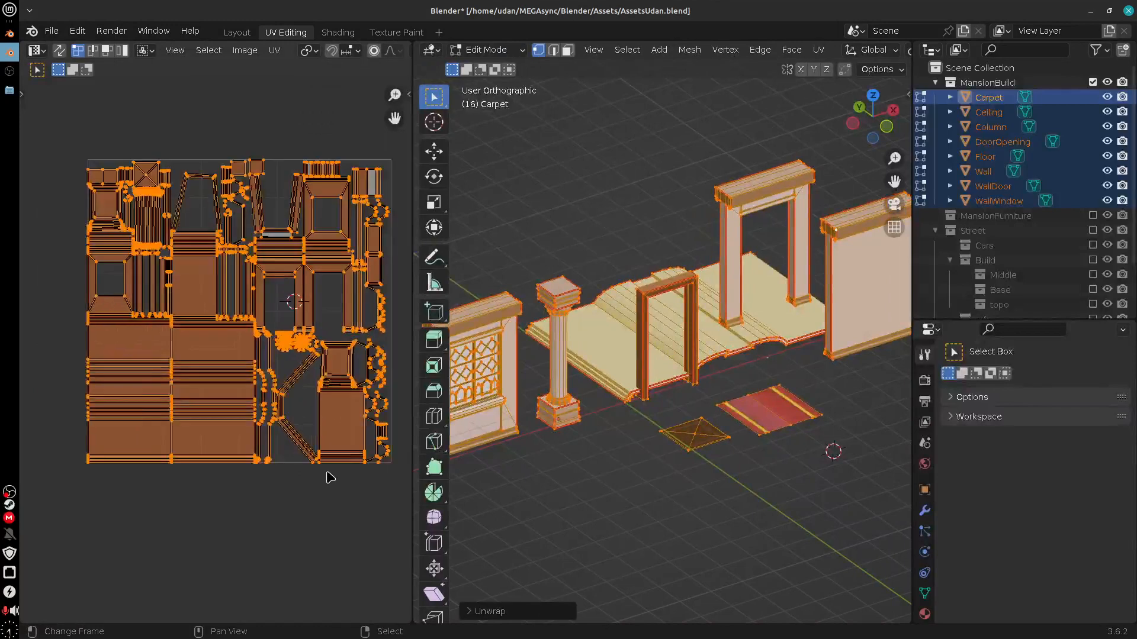
{"action": "scroll", "coordinate": [327, 468], "scroll_direction": "up", "scroll_amount": 2}
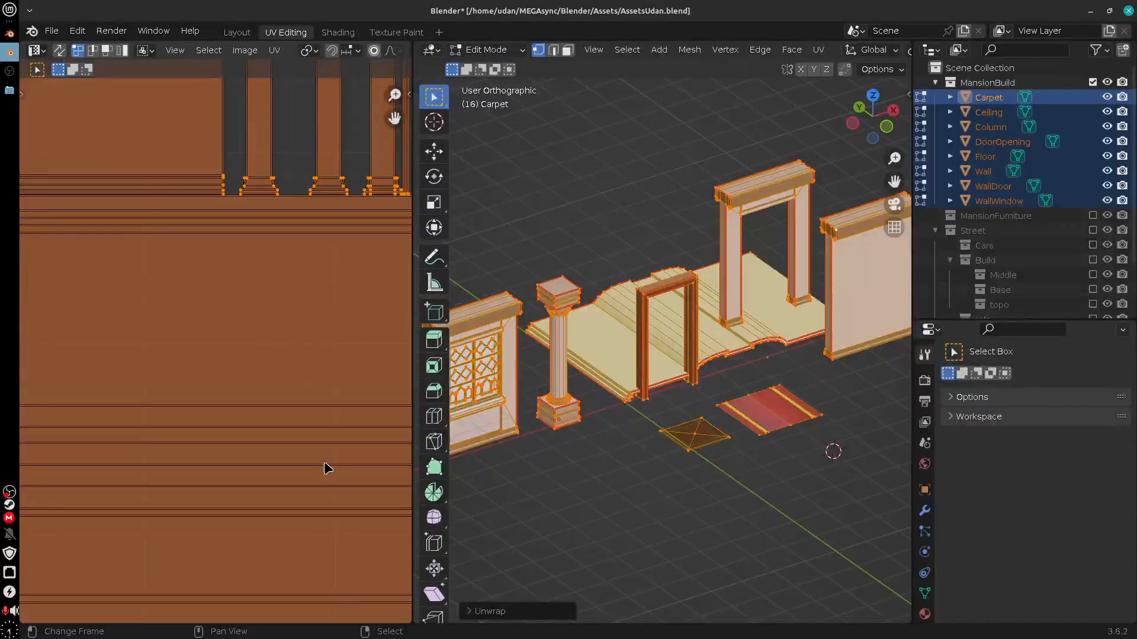
{"action": "scroll", "coordinate": [474, 586], "scroll_direction": "down", "scroll_amount": 2}
{"action": "left_click", "coordinate": [477, 611]}
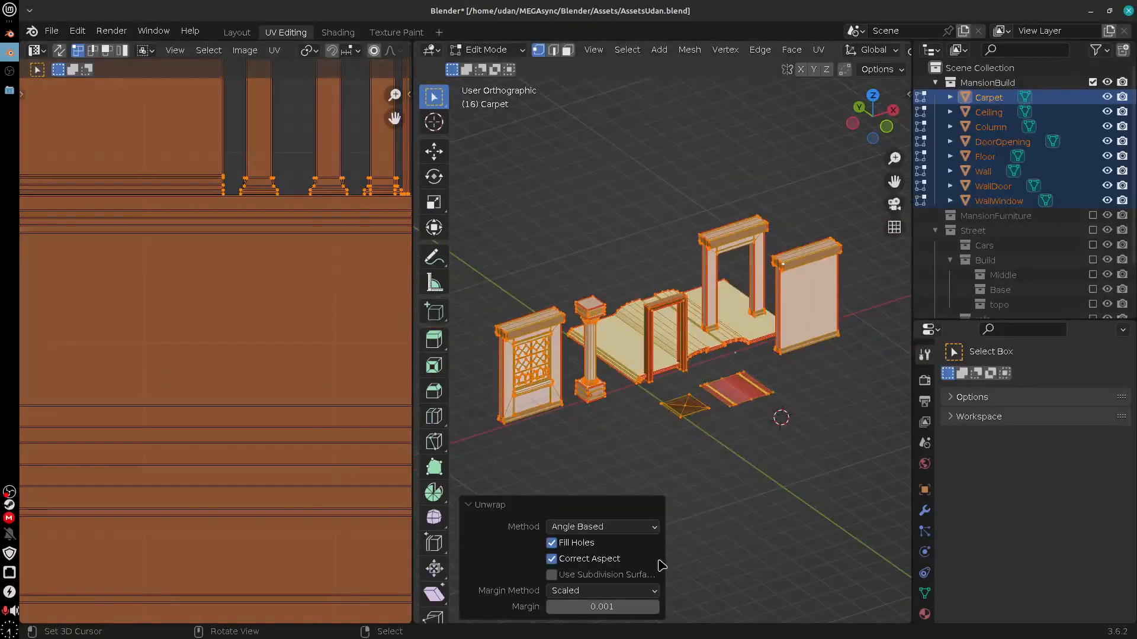
{"action": "left_click", "coordinate": [622, 608]}
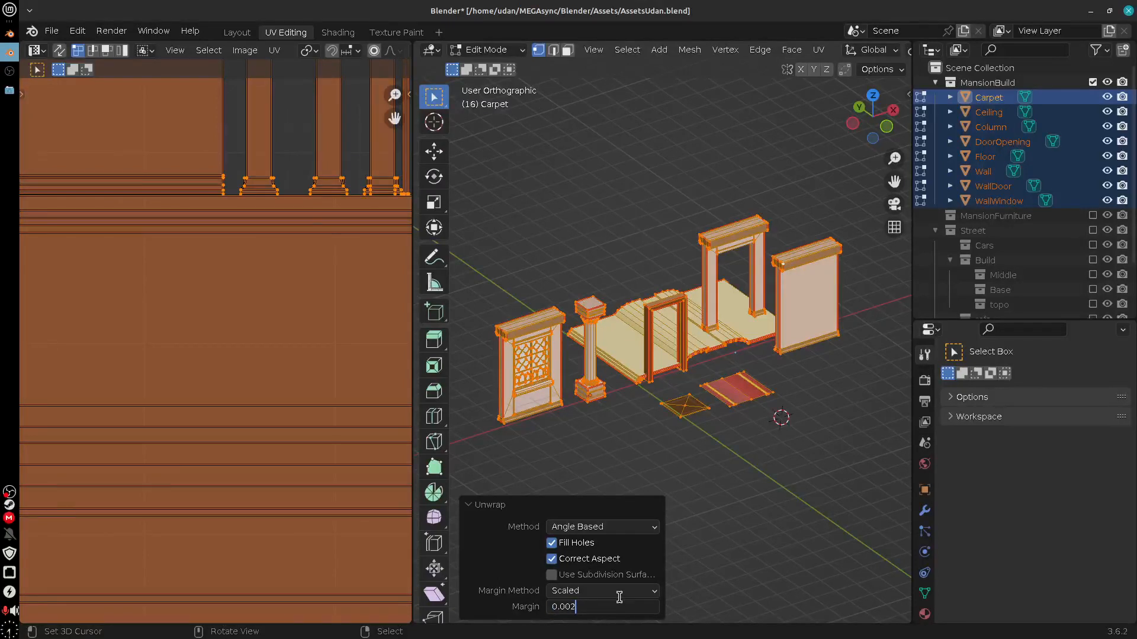
{"action": "type", "text": "2"}
{"action": "key", "text": "Return"}
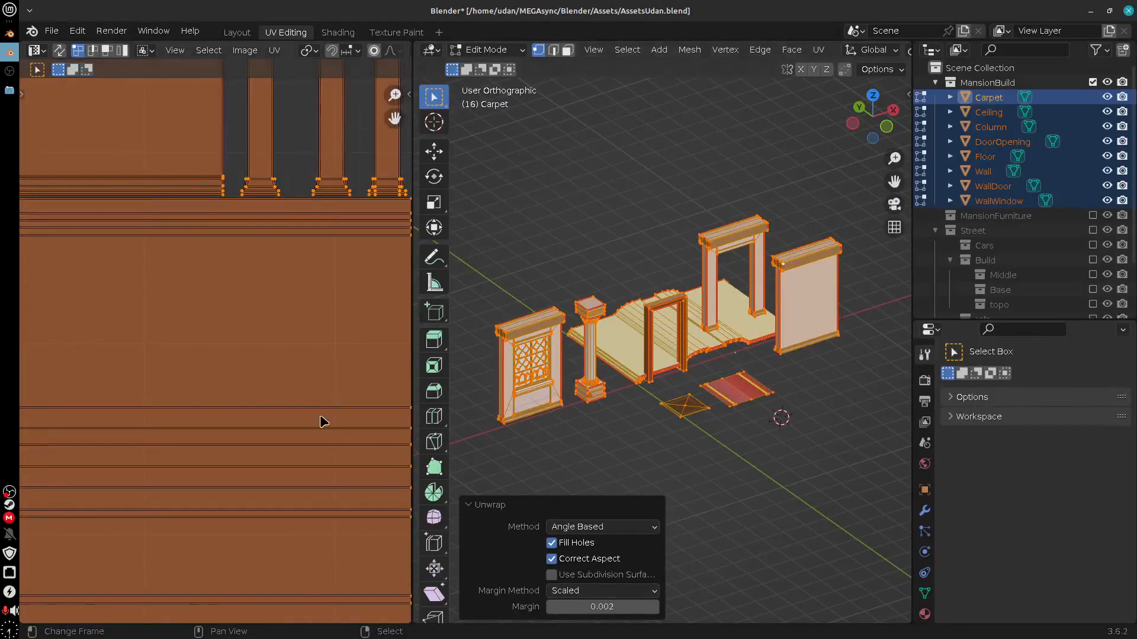
Pack all UV islands using the Exact Shape (Concave) method with scaling, rotation and a scaled margin of 0.001.
{"action": "scroll", "coordinate": [322, 421], "scroll_direction": "up", "scroll_amount": 5}
{"action": "middle_click_drag", "start_coordinate": [290, 210], "coordinate": [351, 521]}
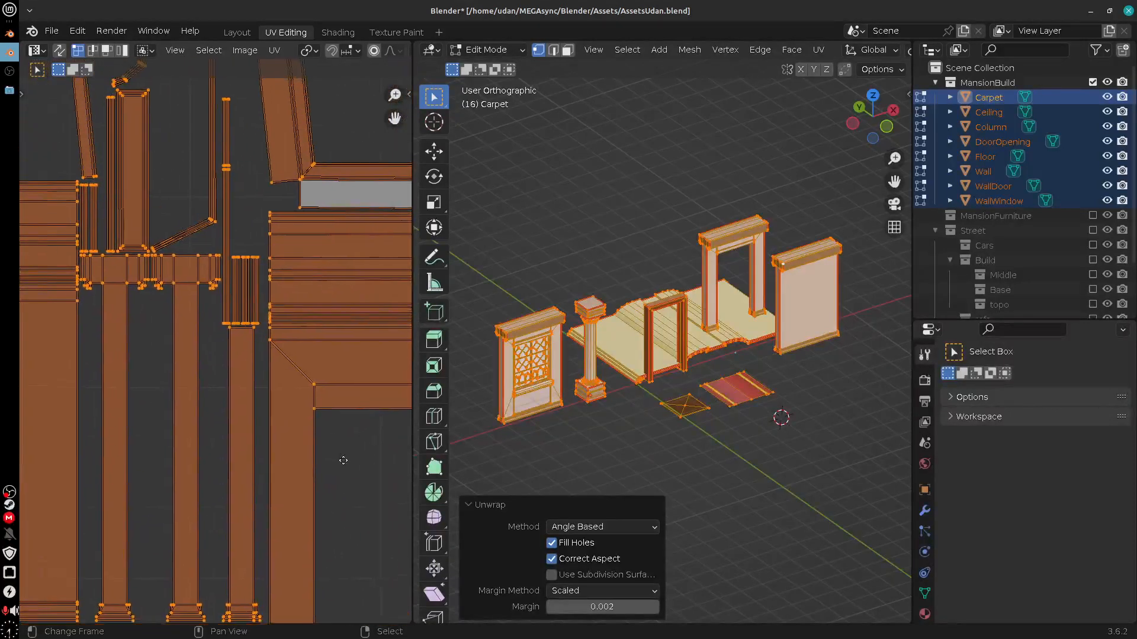
{"action": "middle_click_drag", "start_coordinate": [126, 435], "coordinate": [229, 517]}
{"action": "scroll", "coordinate": [230, 518], "scroll_direction": "down", "scroll_amount": 3}
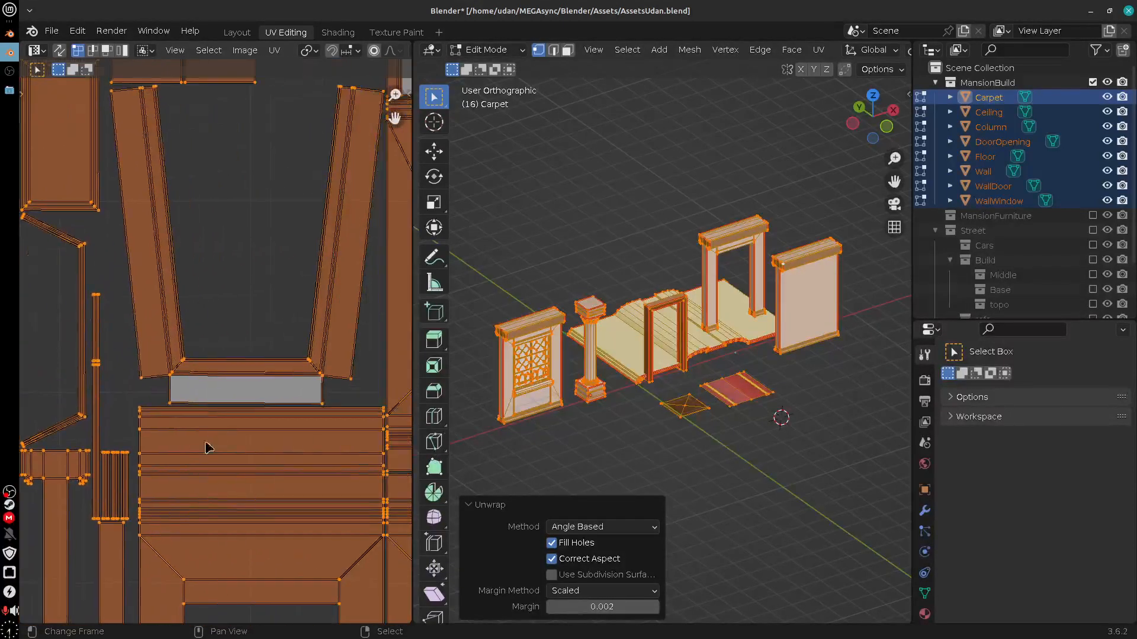
{"action": "scroll", "coordinate": [225, 444], "scroll_direction": "down", "scroll_amount": 5}
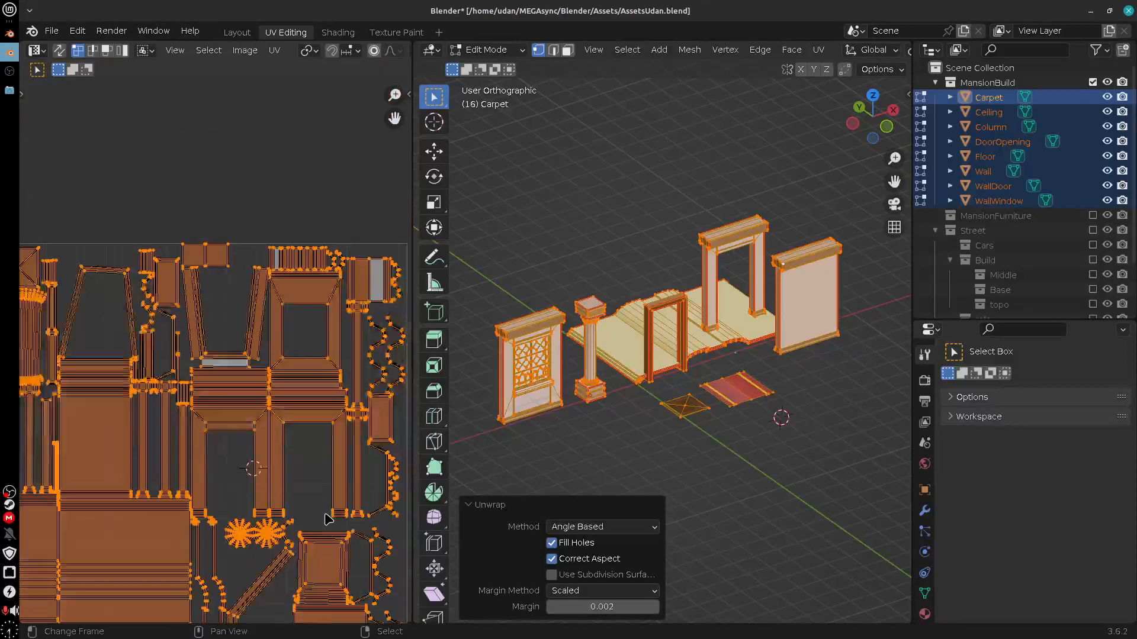
{"action": "scroll", "coordinate": [304, 434], "scroll_direction": "down", "scroll_amount": 4}
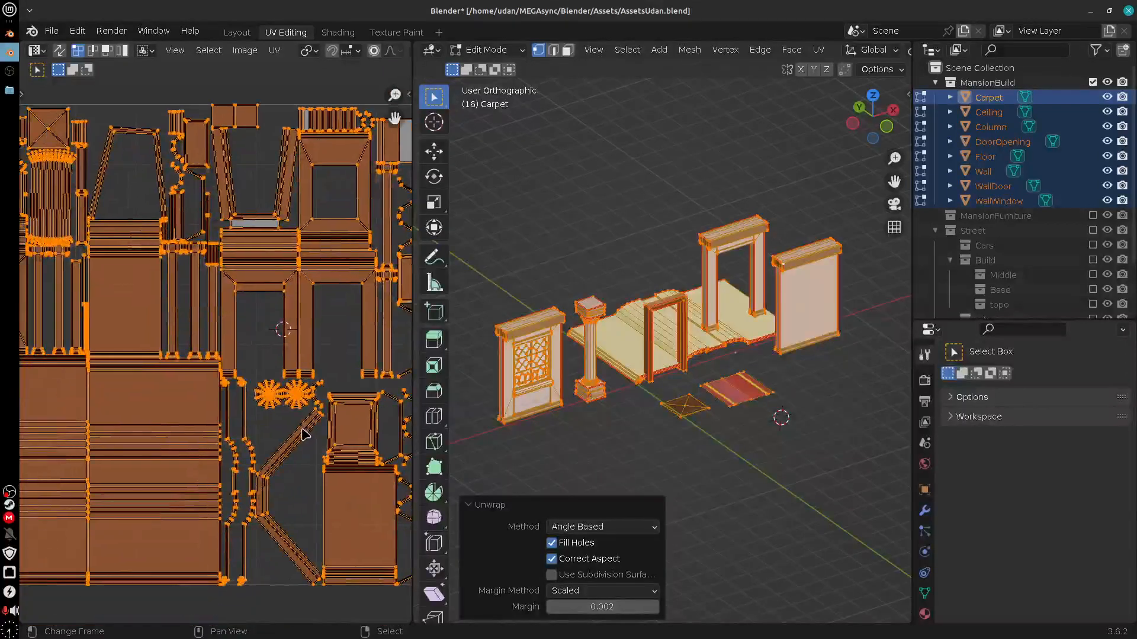
{"action": "scroll", "coordinate": [303, 434], "scroll_direction": "up", "scroll_amount": 2}
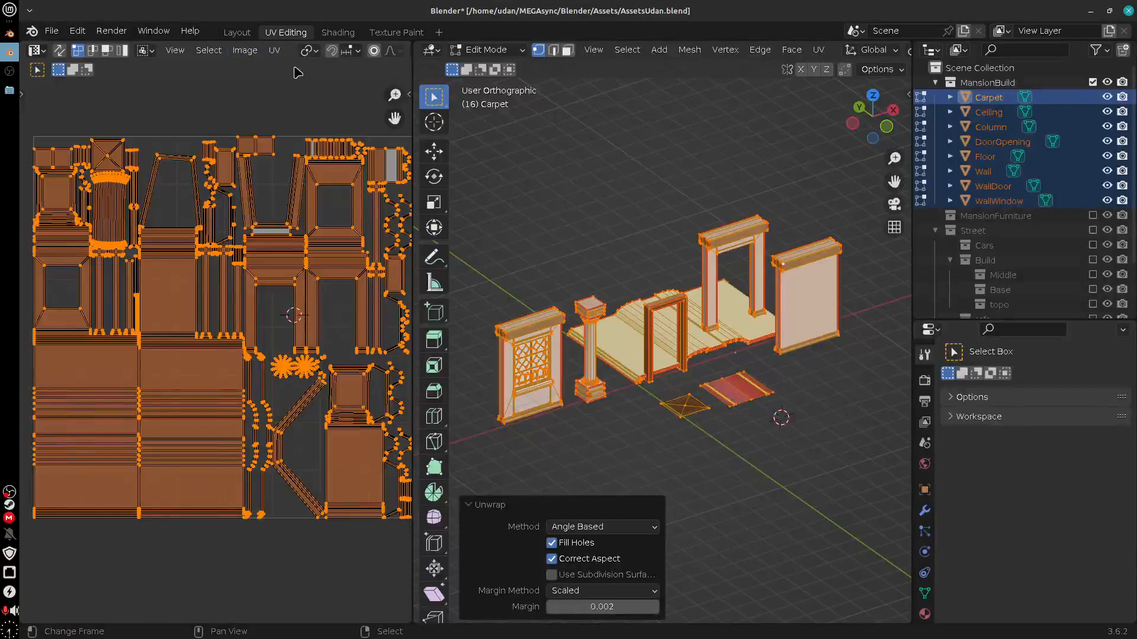
{"action": "left_click", "coordinate": [274, 50]}
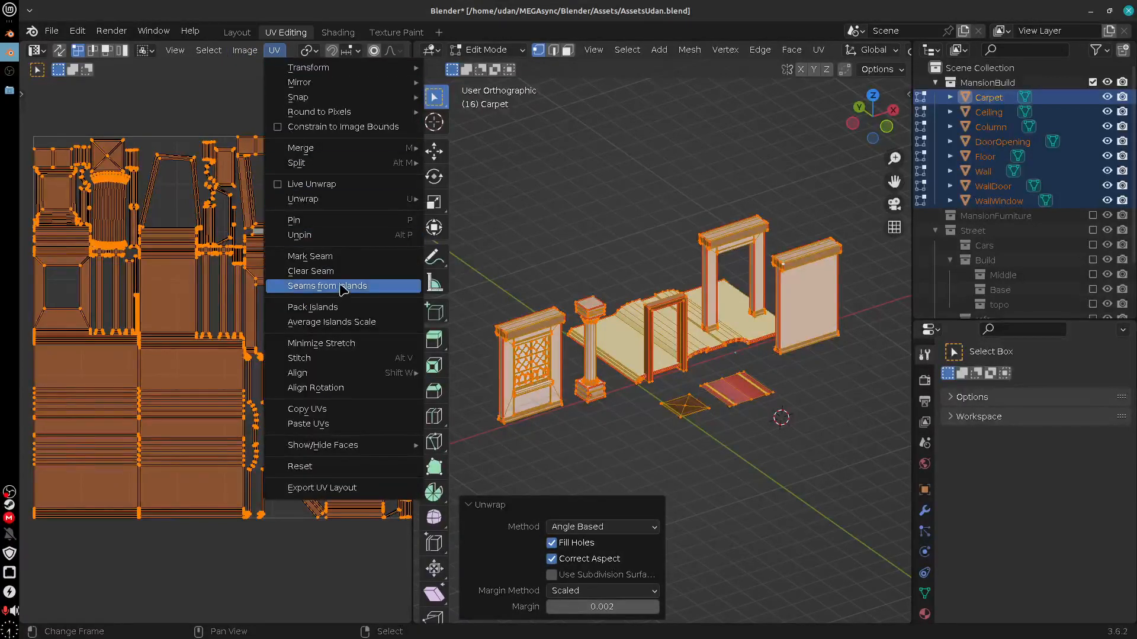
{"action": "left_click", "coordinate": [340, 307]}
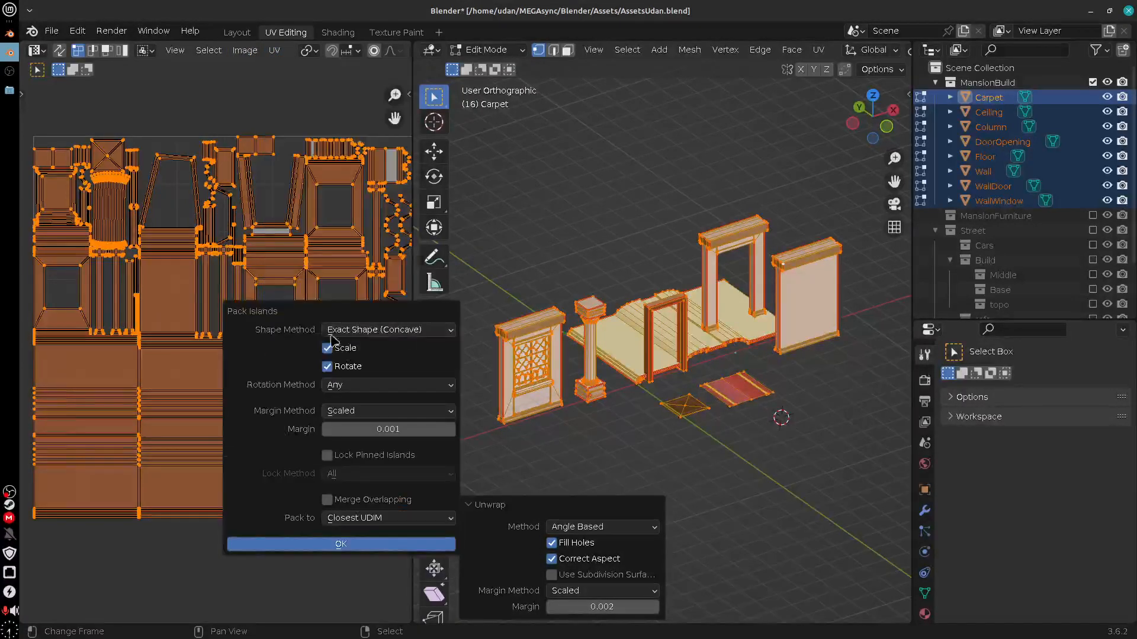
{"action": "left_click", "coordinate": [360, 545]}
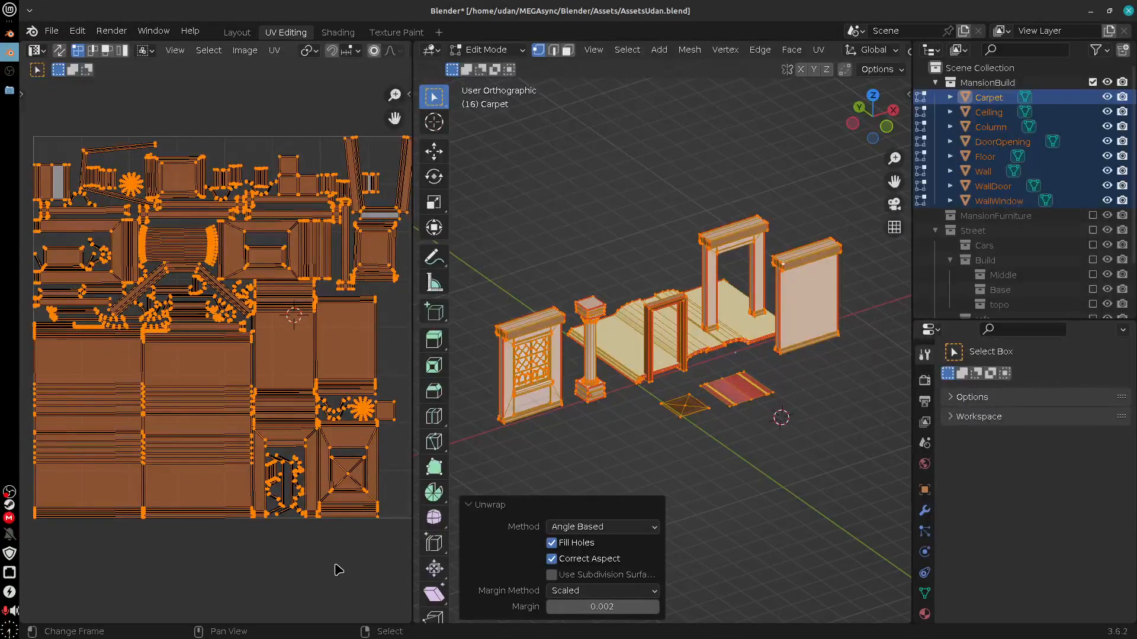
Examine the packed UV layout and compare it with the unpacked one by undoing and restoring the packing.
{"action": "scroll", "coordinate": [275, 536], "scroll_direction": "up", "scroll_amount": 3}
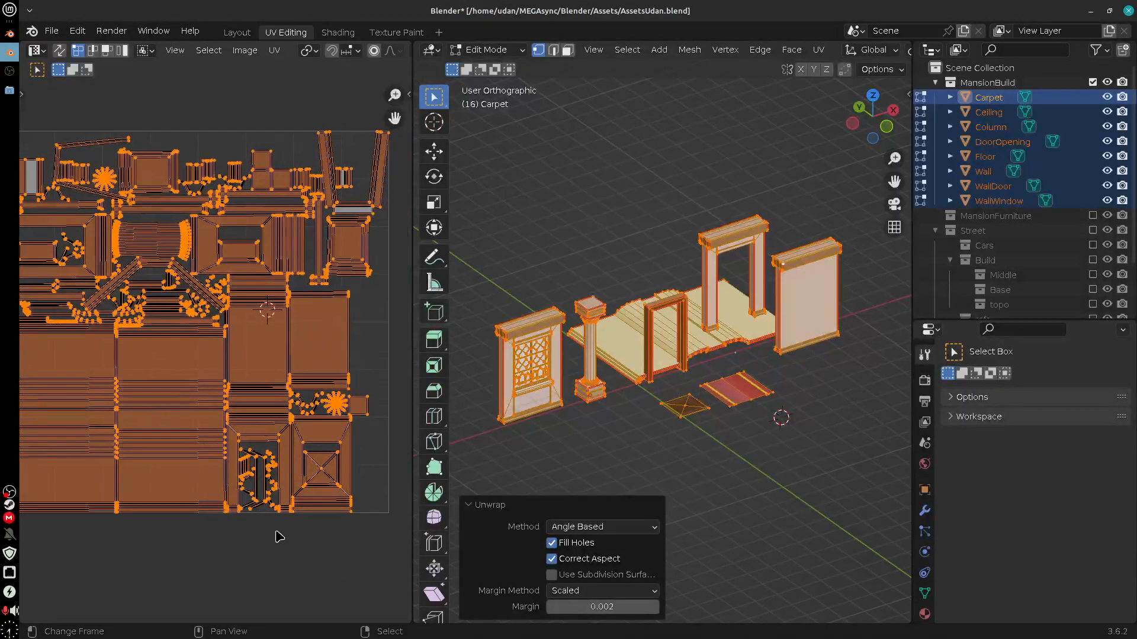
{"action": "scroll", "coordinate": [282, 540], "scroll_direction": "up", "scroll_amount": 3}
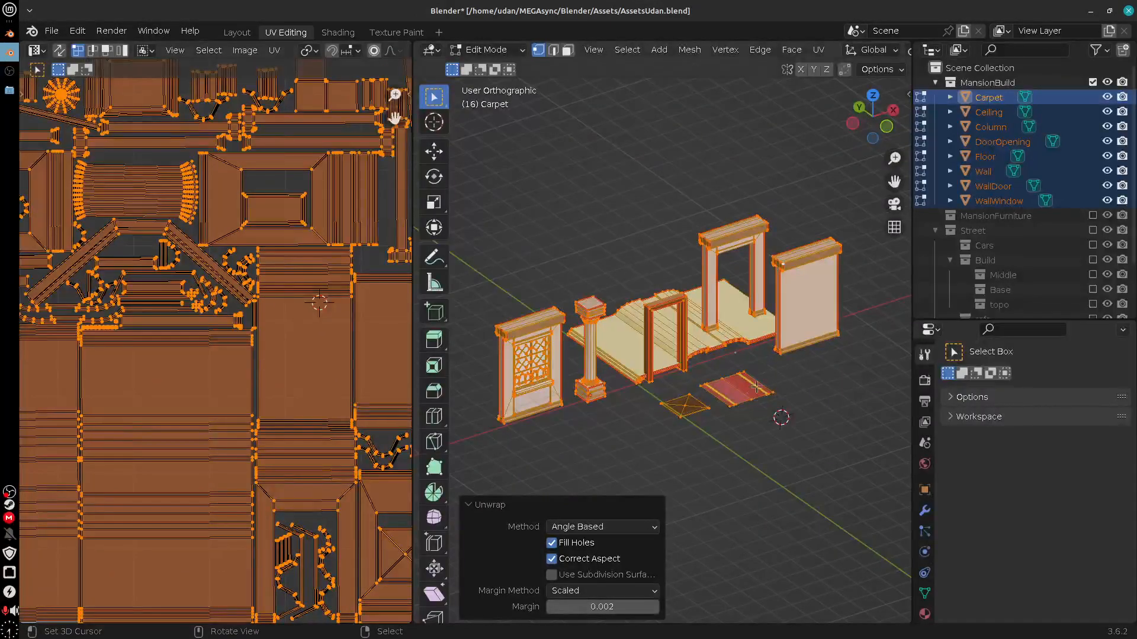
{"action": "middle_click_drag", "start_coordinate": [154, 506], "coordinate": [290, 527]}
{"action": "middle_click_drag", "start_coordinate": [299, 423], "coordinate": [288, 551]}
{"action": "middle_click_drag", "start_coordinate": [391, 542], "coordinate": [299, 528]}
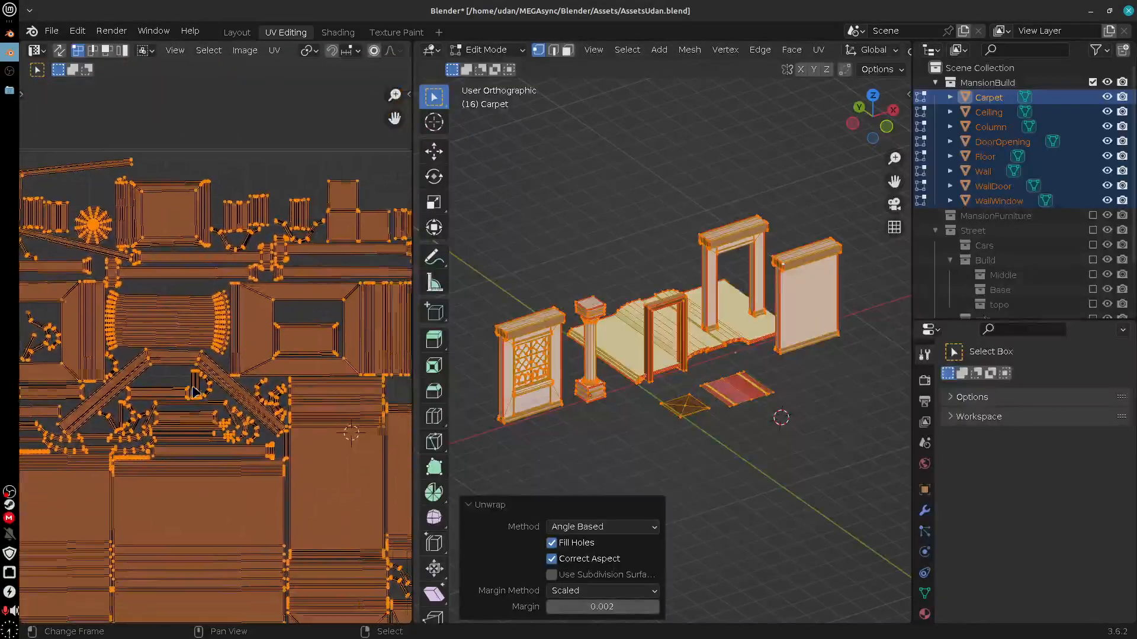
{"action": "middle_click_drag", "start_coordinate": [410, 590], "coordinate": [237, 535]}
{"action": "key", "text": "ctrl+z"}
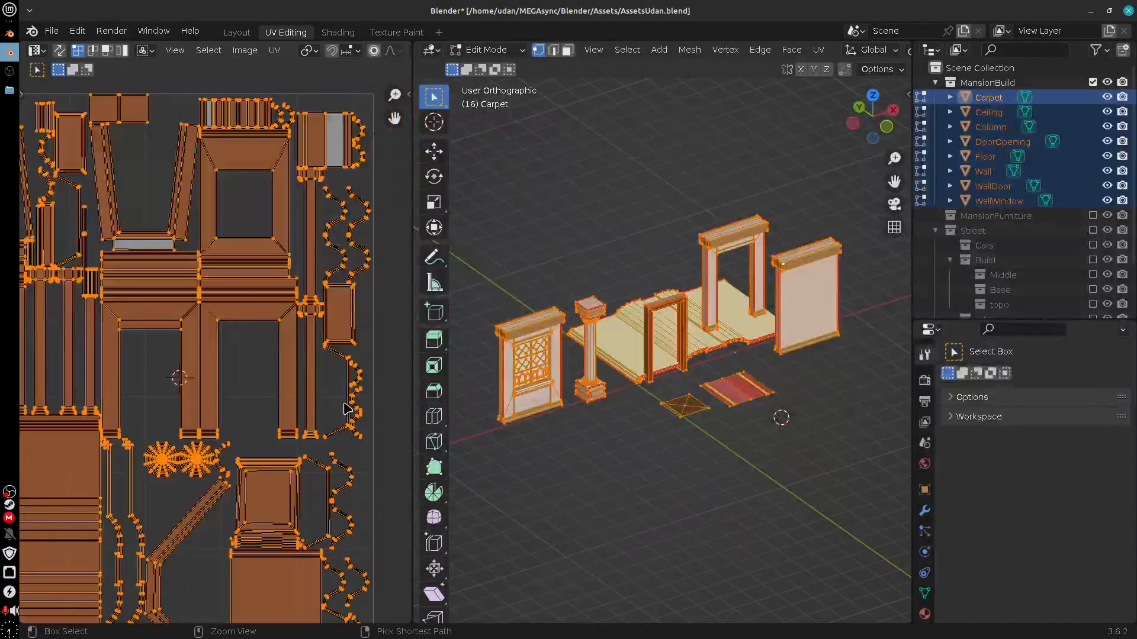
{"action": "scroll", "coordinate": [347, 407], "scroll_direction": "down", "scroll_amount": 5}
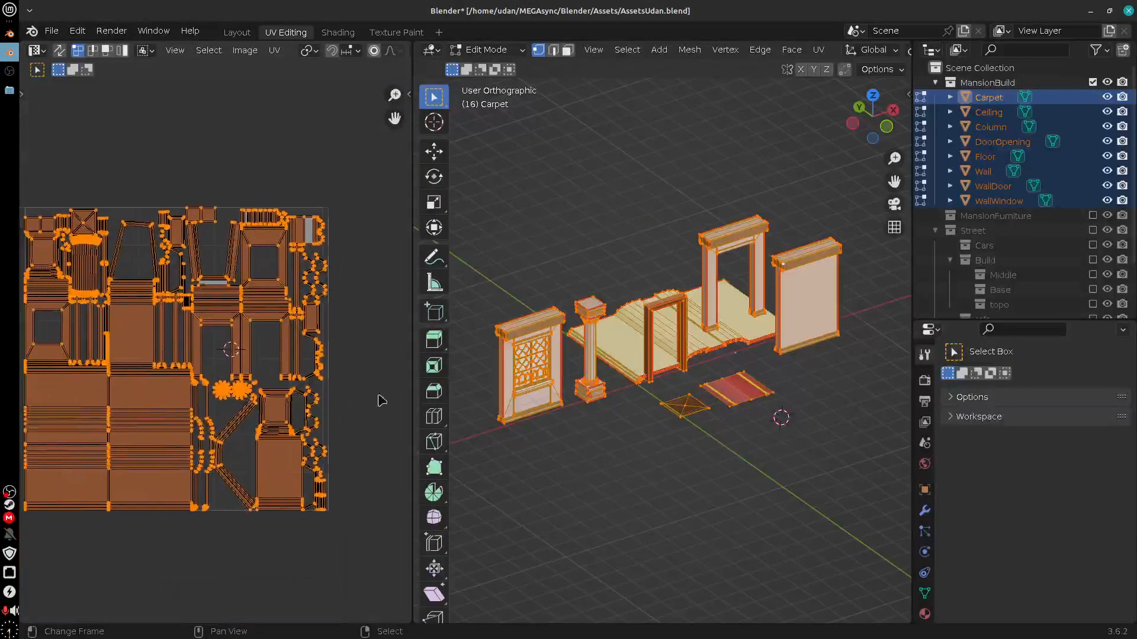
{"action": "key", "text": "ctrl+z"}
{"action": "key", "text": "ctrl+z"}
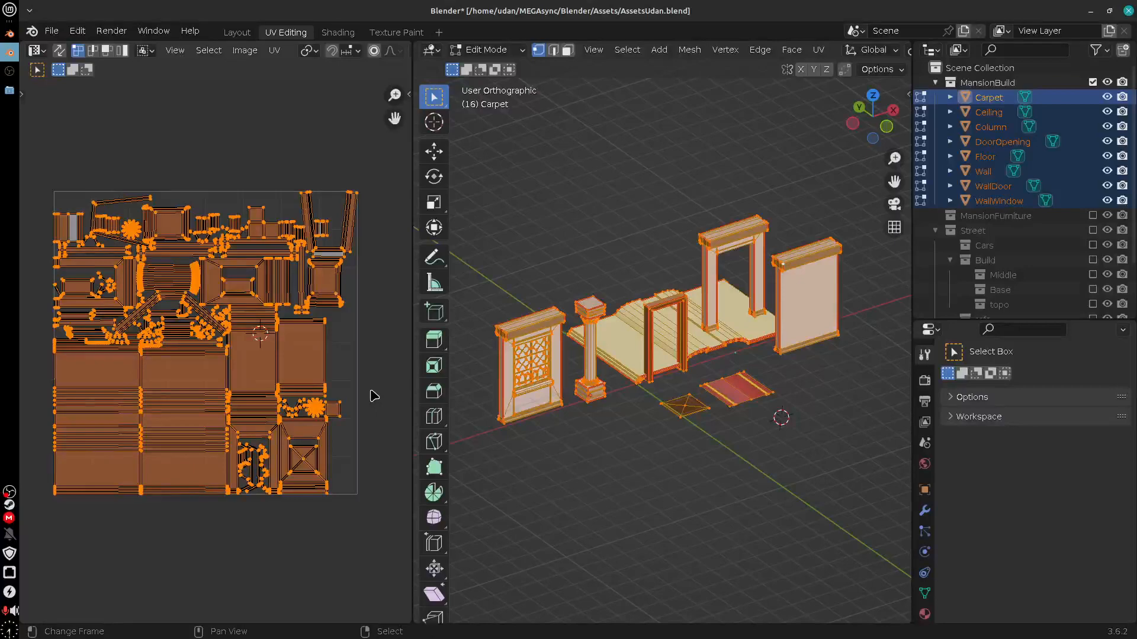
{"action": "scroll", "coordinate": [373, 395], "scroll_direction": "up", "scroll_amount": 4}
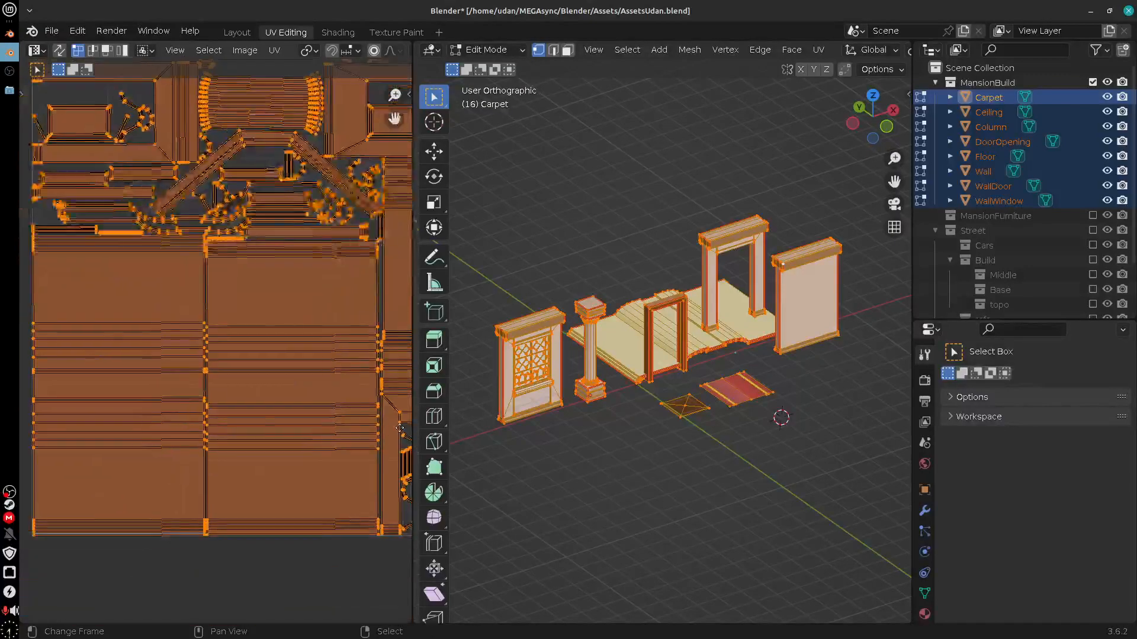
{"action": "middle_click_drag", "start_coordinate": [267, 529], "coordinate": [347, 507]}
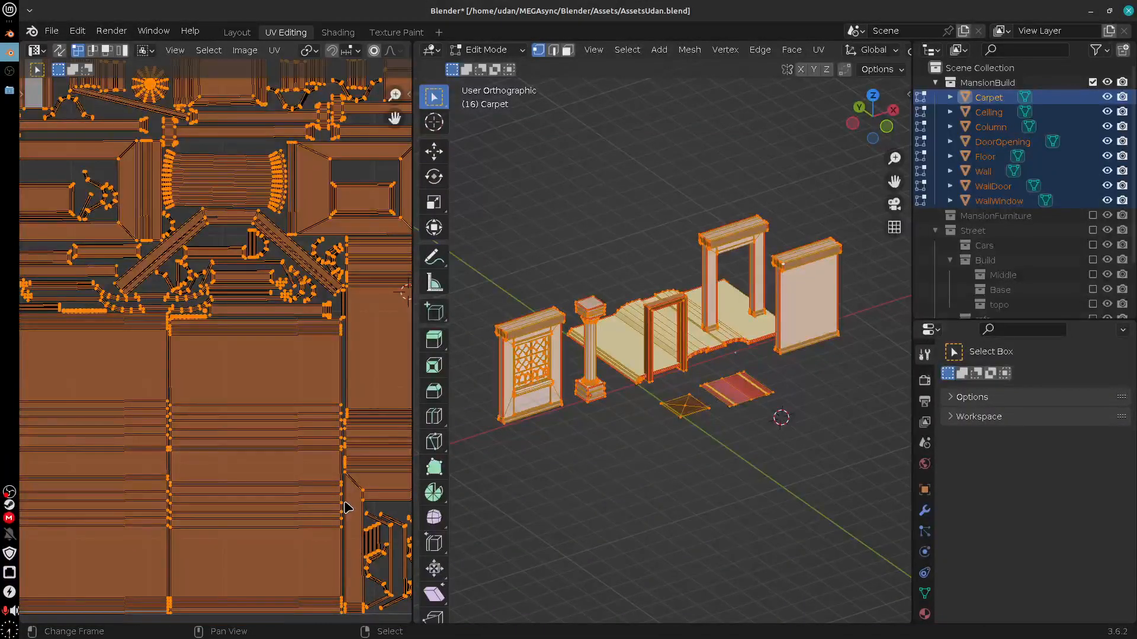
Switch to the Shading workspace and write the note "Modelo → U.V" with "→ material" beneath it, below the bake note.
{"action": "left_click", "coordinate": [345, 34]}
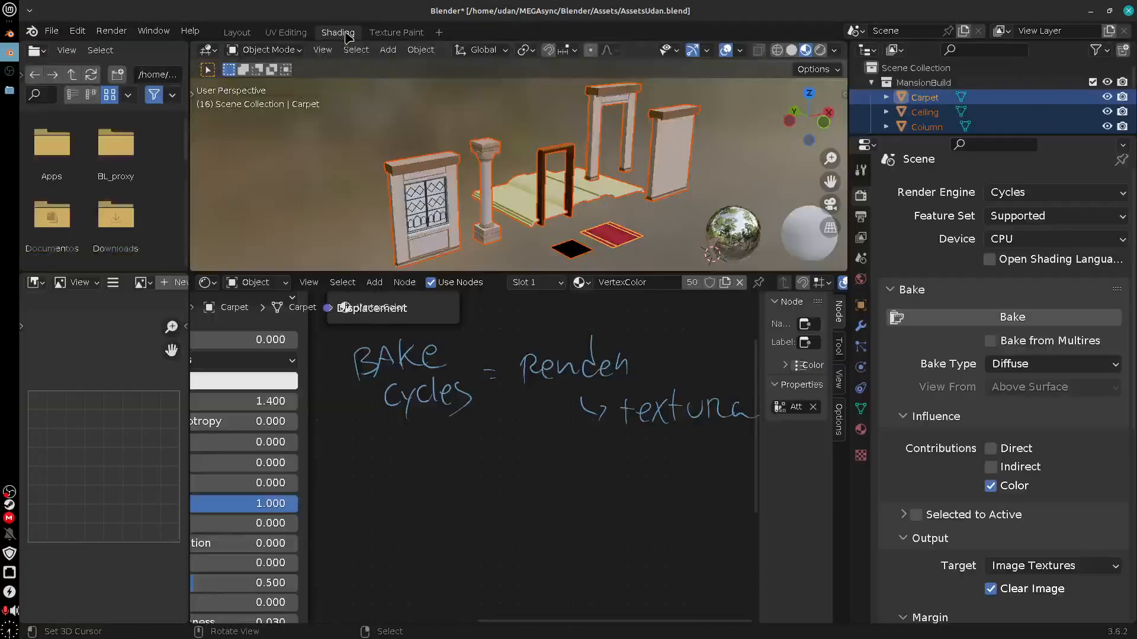
{"action": "middle_click_drag", "start_coordinate": [664, 492], "coordinate": [620, 493]}
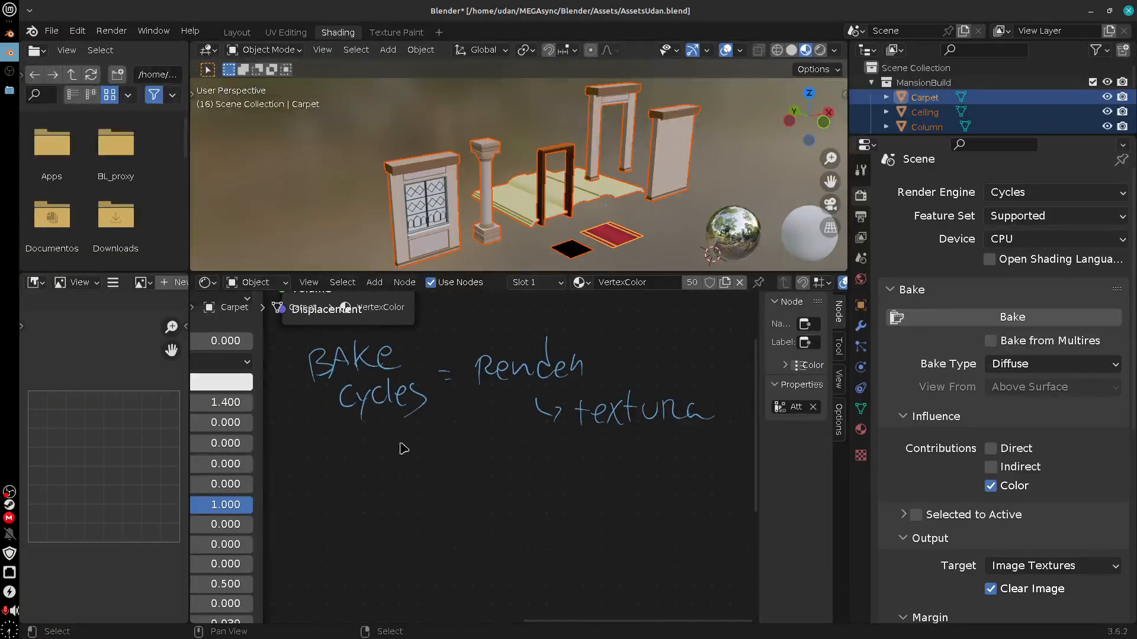
{"action": "mouse_move", "coordinate": [340, 448]}
{"action": "left_mouse_down"}
{"action": "mouse_move", "coordinate": [334, 468]}
{"action": "mouse_move", "coordinate": [385, 441]}
{"action": "mouse_move", "coordinate": [474, 456]}
{"action": "mouse_move", "coordinate": [531, 448]}
{"action": "left_mouse_up"}
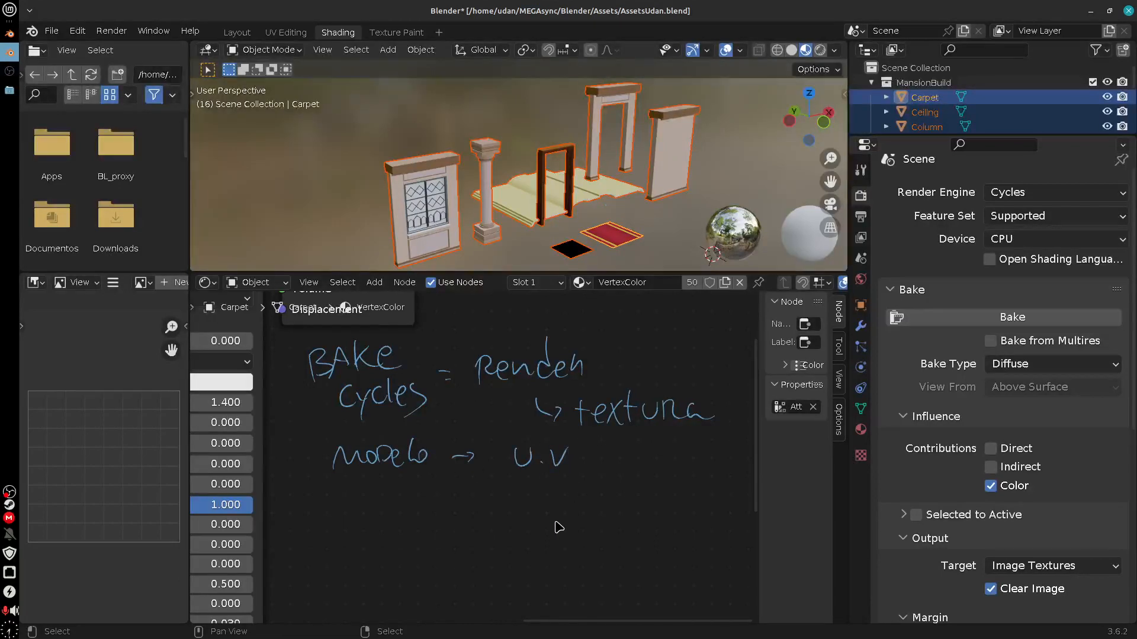
{"action": "mouse_move", "coordinate": [550, 499]}
{"action": "middle_mouse_down"}
{"action": "mouse_move", "coordinate": [641, 521]}
{"action": "mouse_move", "coordinate": [524, 472]}
{"action": "middle_mouse_up"}
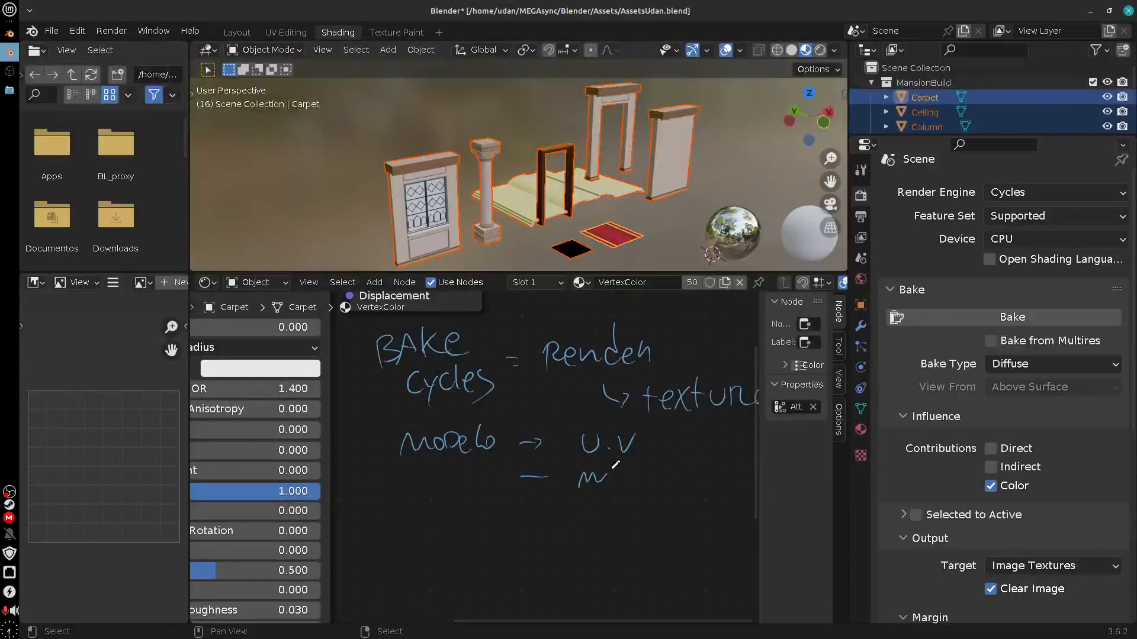
{"action": "left_click_drag", "start_coordinate": [613, 468], "coordinate": [688, 485]}
{"action": "left_click_drag", "start_coordinate": [703, 455], "coordinate": [699, 484]}
Examine the VertexColor material's node chain from Color Attribute through Principled BSDF to Material Output.
{"action": "middle_click_drag", "start_coordinate": [557, 525], "coordinate": [702, 576]}
{"action": "scroll", "coordinate": [632, 523], "scroll_direction": "down", "scroll_amount": 4}
{"action": "middle_click_drag", "start_coordinate": [610, 539], "coordinate": [674, 584]}
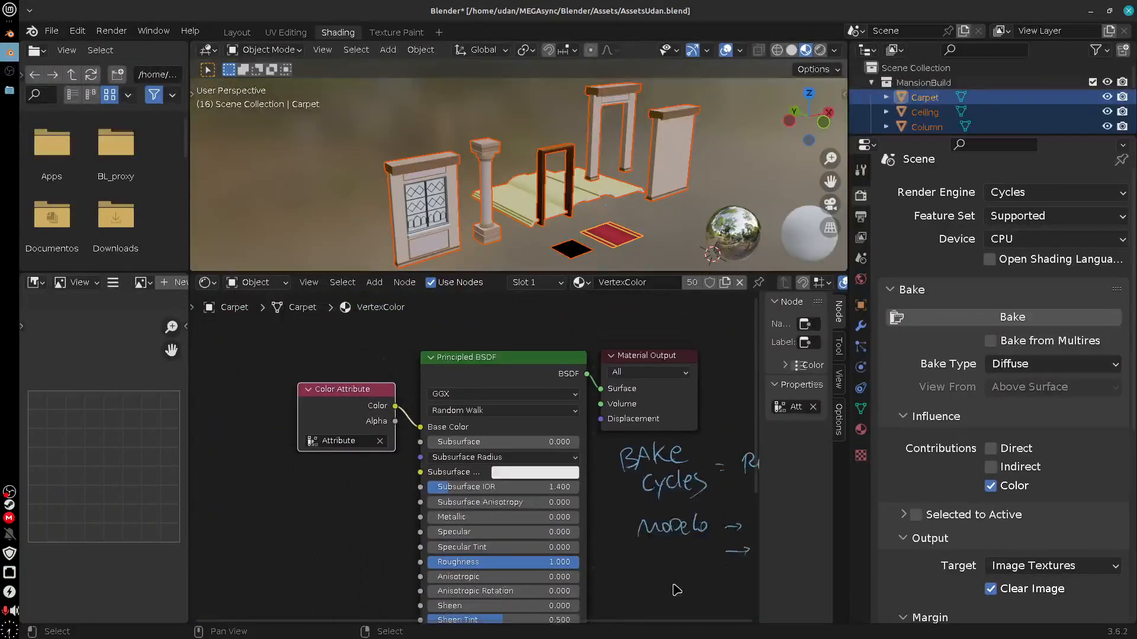
{"action": "scroll", "coordinate": [681, 569], "scroll_direction": "up", "scroll_amount": 4}
{"action": "middle_click_drag", "start_coordinate": [599, 485], "coordinate": [563, 531]}
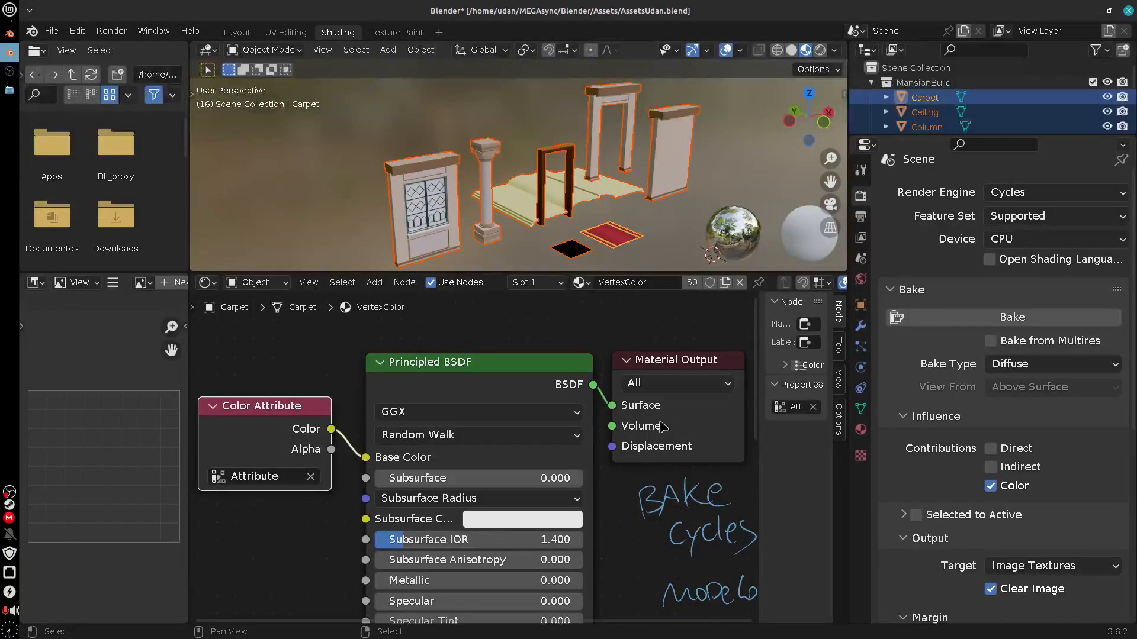
{"action": "middle_click_drag", "start_coordinate": [636, 579], "coordinate": [504, 445]}
{"action": "middle_click_drag", "start_coordinate": [698, 585], "coordinate": [579, 495]}
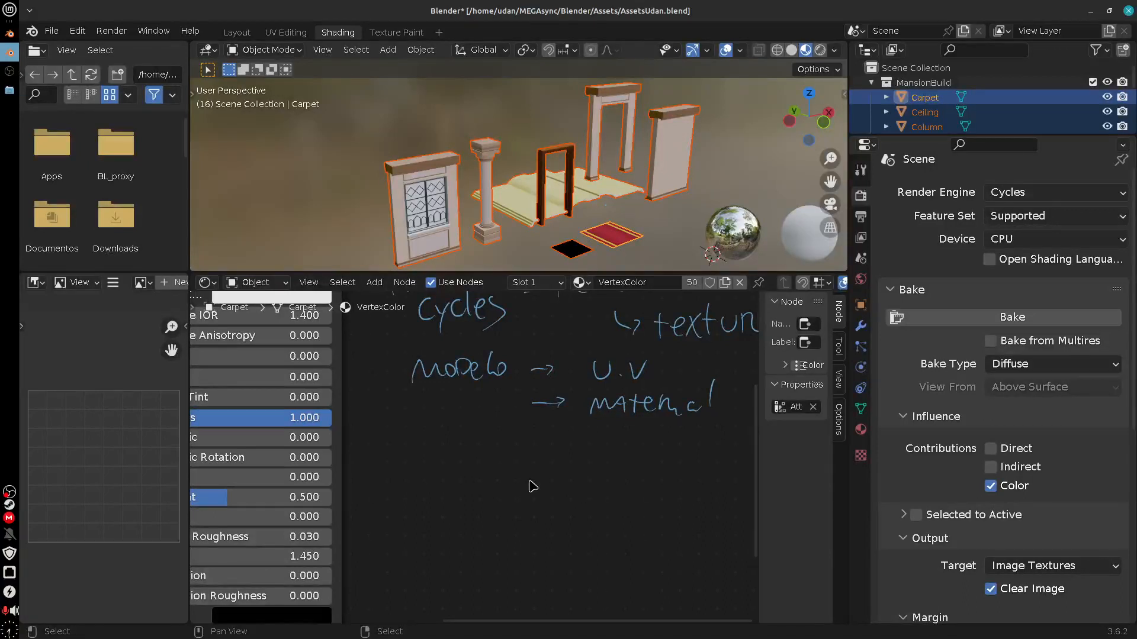
Write the sub-note "imagem "target"" with a leading arrow below the material note.
{"action": "middle_click_drag", "start_coordinate": [549, 493], "coordinate": [513, 504]}
{"action": "middle_click_drag", "start_coordinate": [599, 446], "coordinate": [438, 456]}
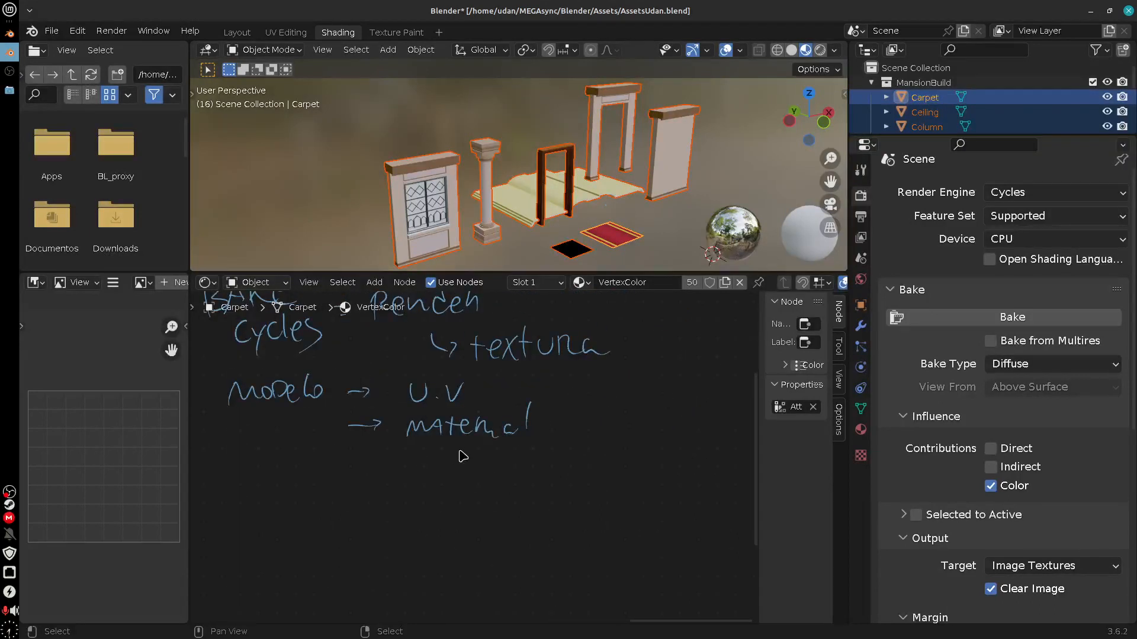
{"action": "mouse_move", "coordinate": [460, 469]}
{"action": "left_mouse_down"}
{"action": "mouse_move", "coordinate": [516, 478]}
{"action": "mouse_move", "coordinate": [640, 455]}
{"action": "mouse_move", "coordinate": [709, 462]}
{"action": "mouse_move", "coordinate": [741, 443]}
{"action": "left_mouse_up"}
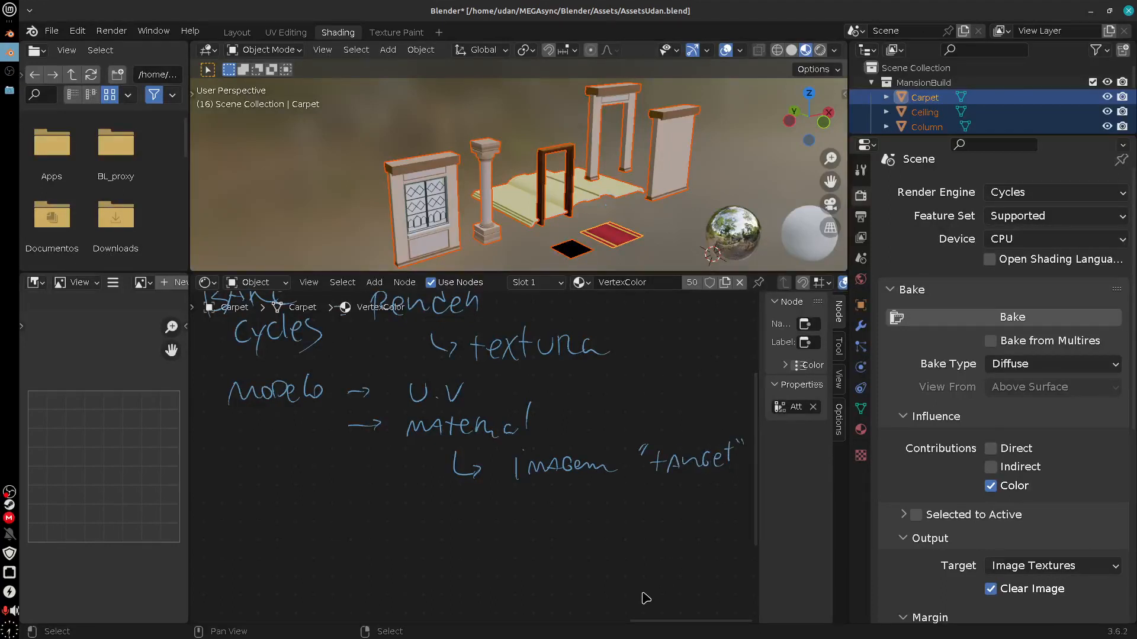
{"action": "key", "text": "t"}
Add an Image Texture node to the VertexColor material in the empty area below the handwritten notes.
{"action": "mouse_move", "coordinate": [526, 551]}
{"action": "middle_mouse_down"}
{"action": "mouse_move", "coordinate": [578, 521]}
{"action": "mouse_move", "coordinate": [563, 455]}
{"action": "middle_mouse_up"}
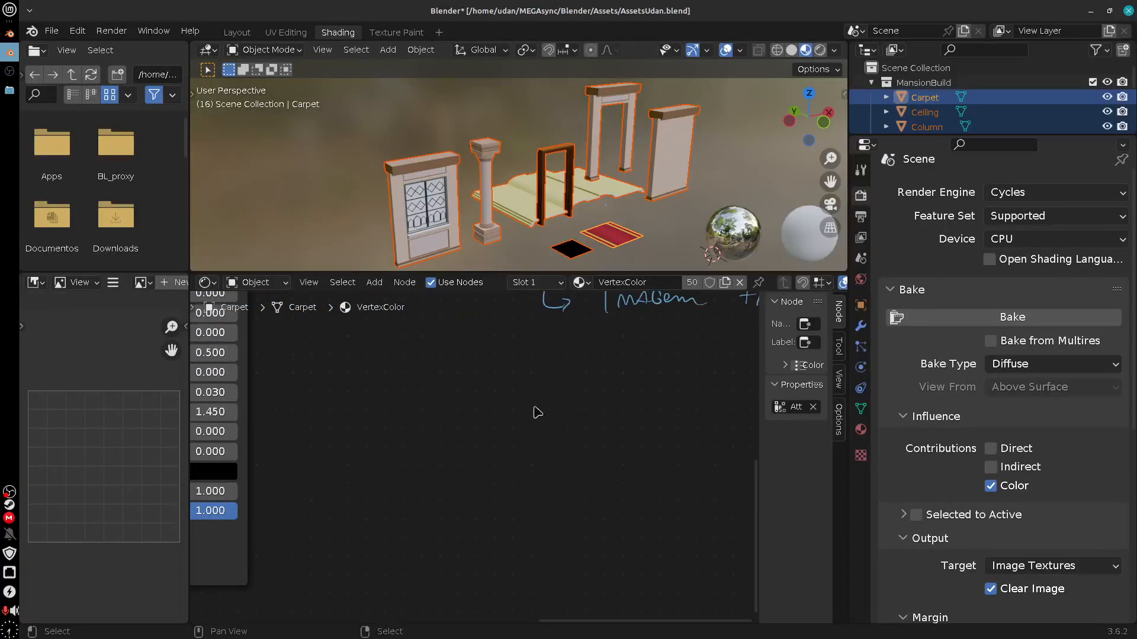
{"action": "left_click", "coordinate": [374, 282]}
{"action": "mouse_move", "coordinate": [415, 365]}
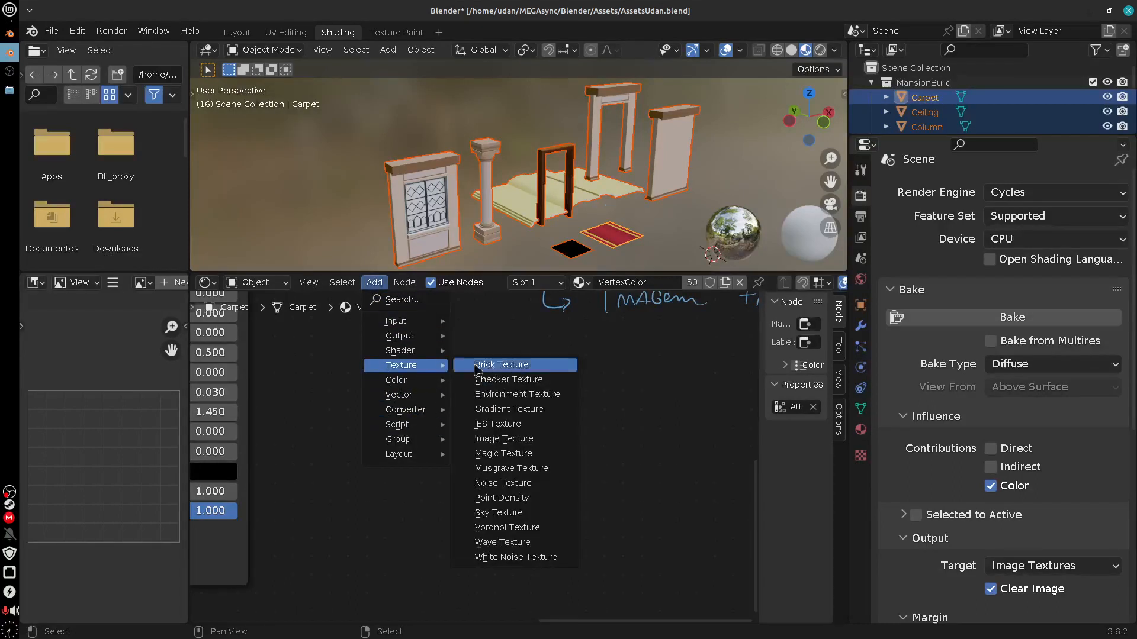
{"action": "left_click", "coordinate": [539, 440]}
{"action": "left_click", "coordinate": [496, 371]}
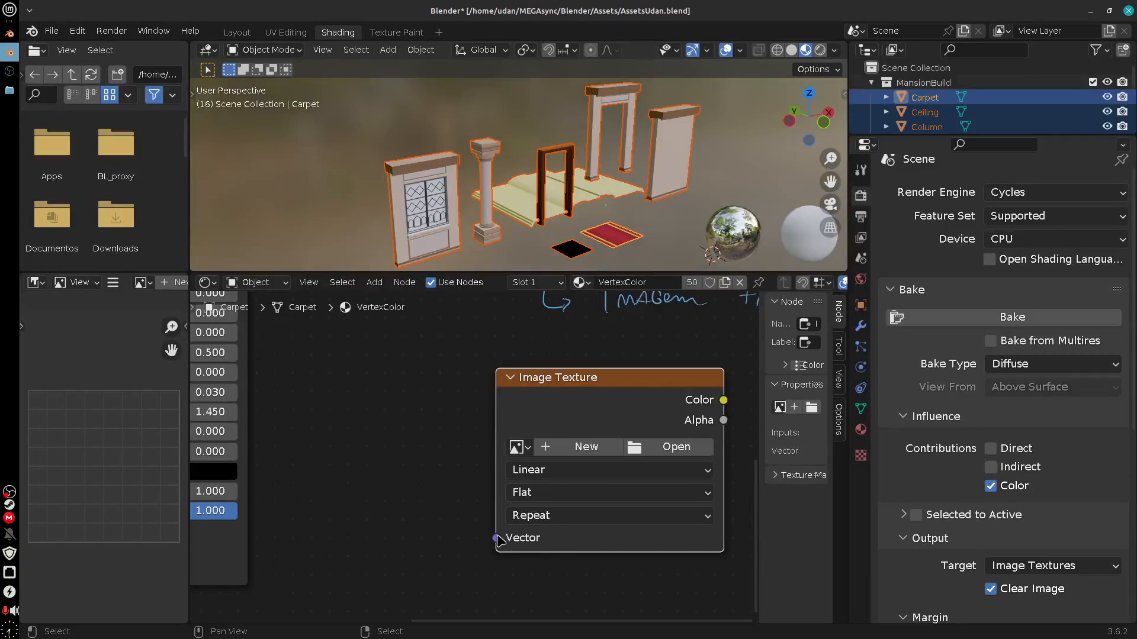
Add a UV Map node feeding the Image Texture node's Vector input, set it to UVMap, and place it beside the texture node.
{"action": "left_click_drag", "start_coordinate": [496, 539], "coordinate": [429, 427]}
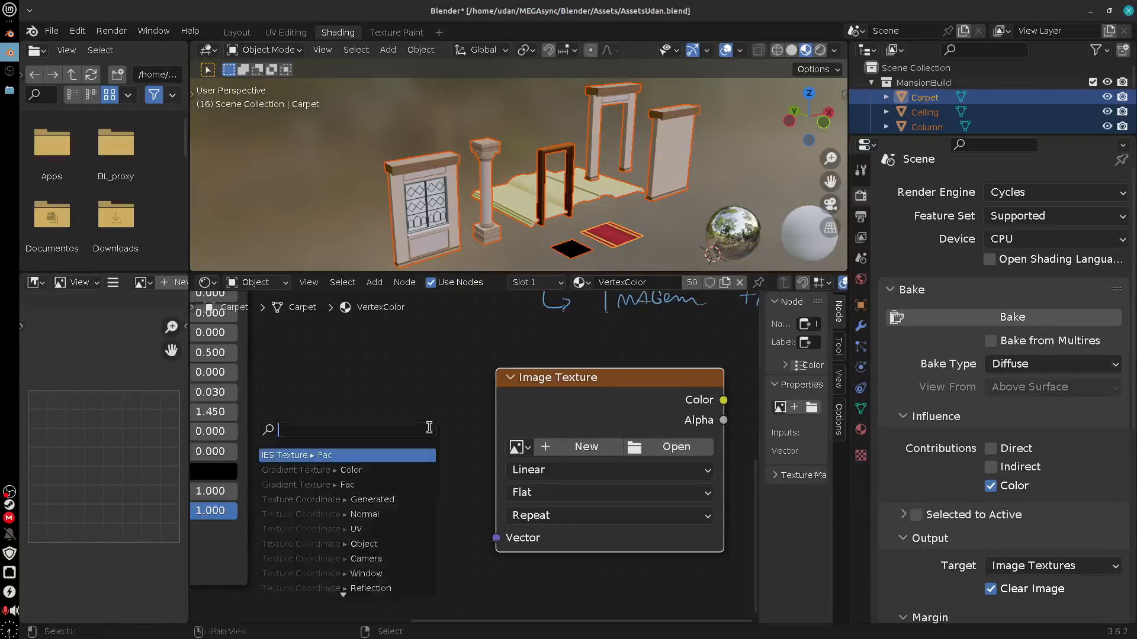
{"action": "type", "text": "uv"}
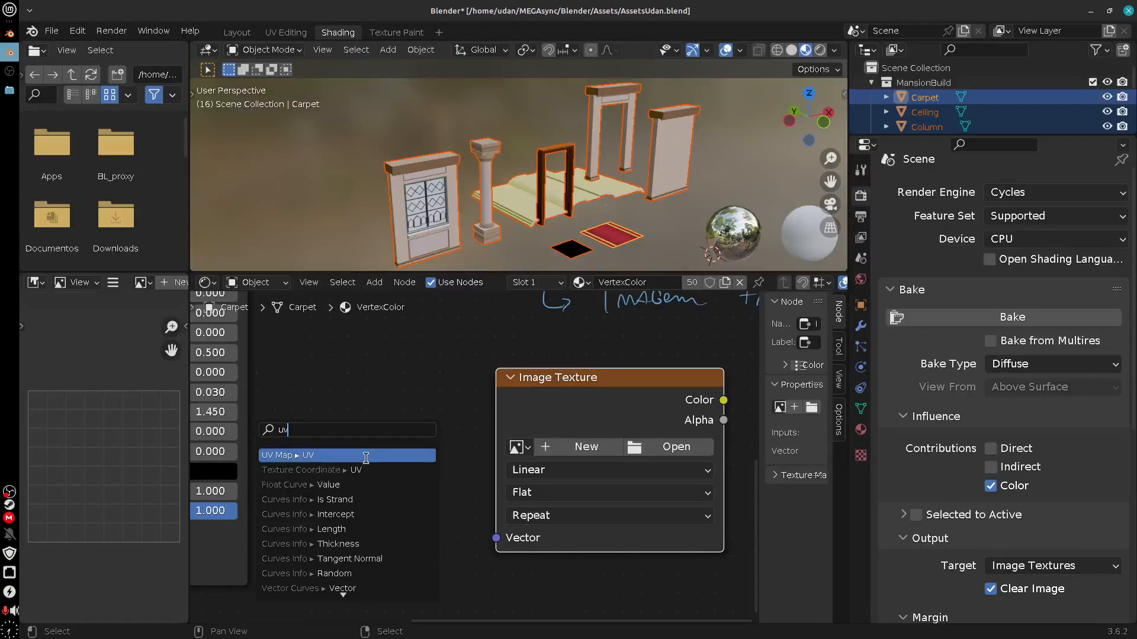
{"action": "left_click", "coordinate": [332, 454]}
{"action": "left_click", "coordinate": [363, 540]}
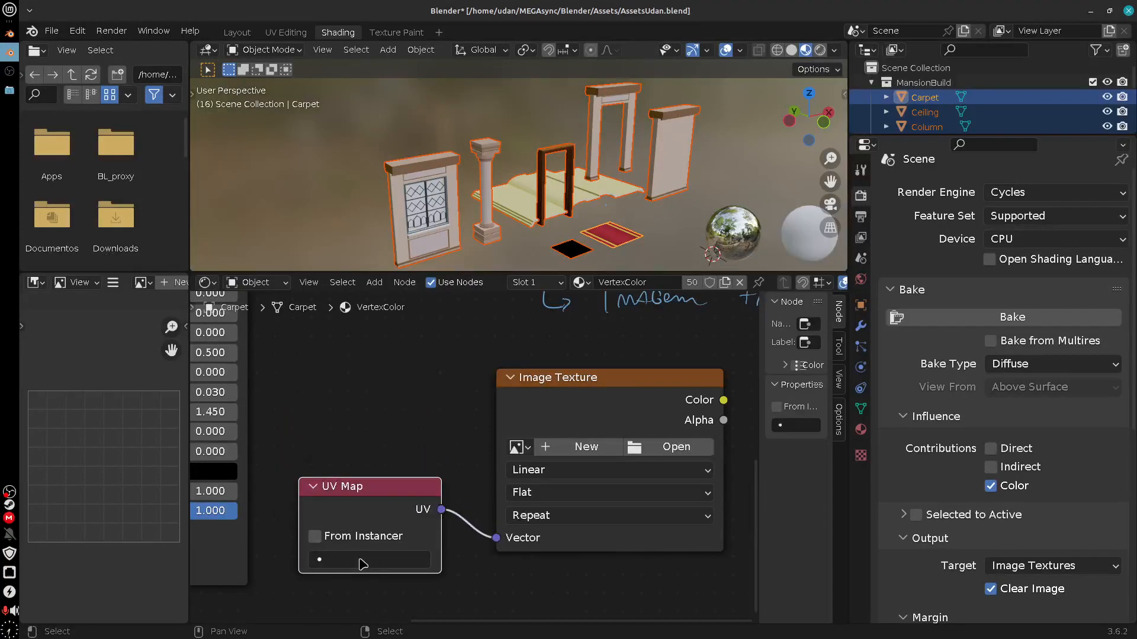
{"action": "left_click", "coordinate": [361, 560]}
{"action": "left_click", "coordinate": [341, 368]}
{"action": "left_click_drag", "start_coordinate": [379, 484], "coordinate": [388, 469]}
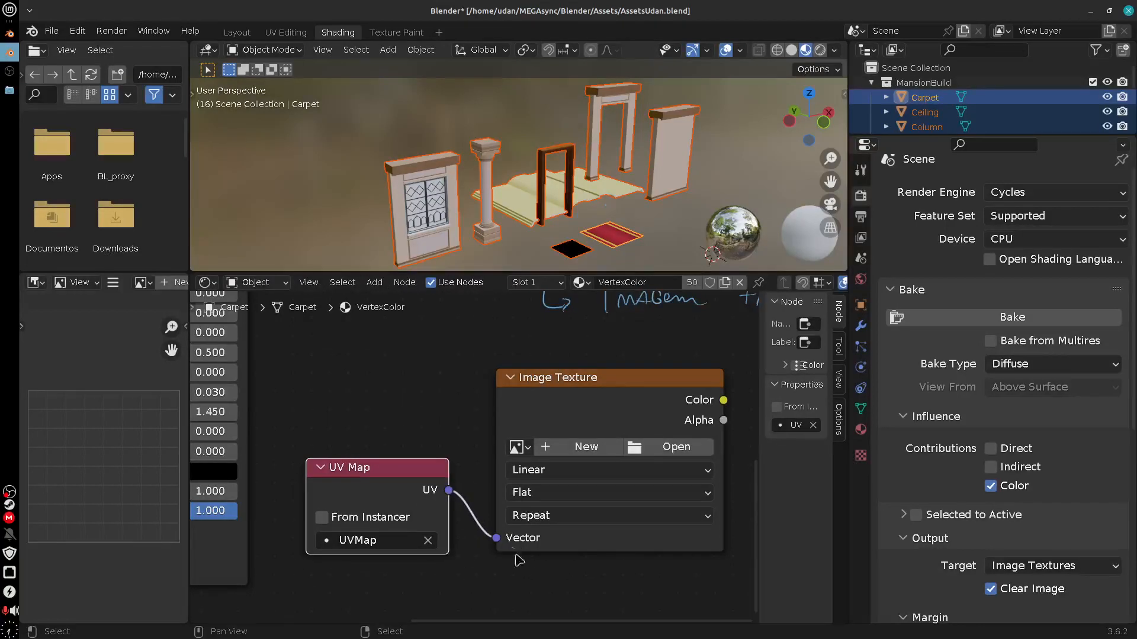
Start a new image for the Image Texture node with width and height set to 2048 px.
{"action": "middle_click_drag", "start_coordinate": [499, 585], "coordinate": [436, 590]}
{"action": "left_click", "coordinate": [546, 382]}
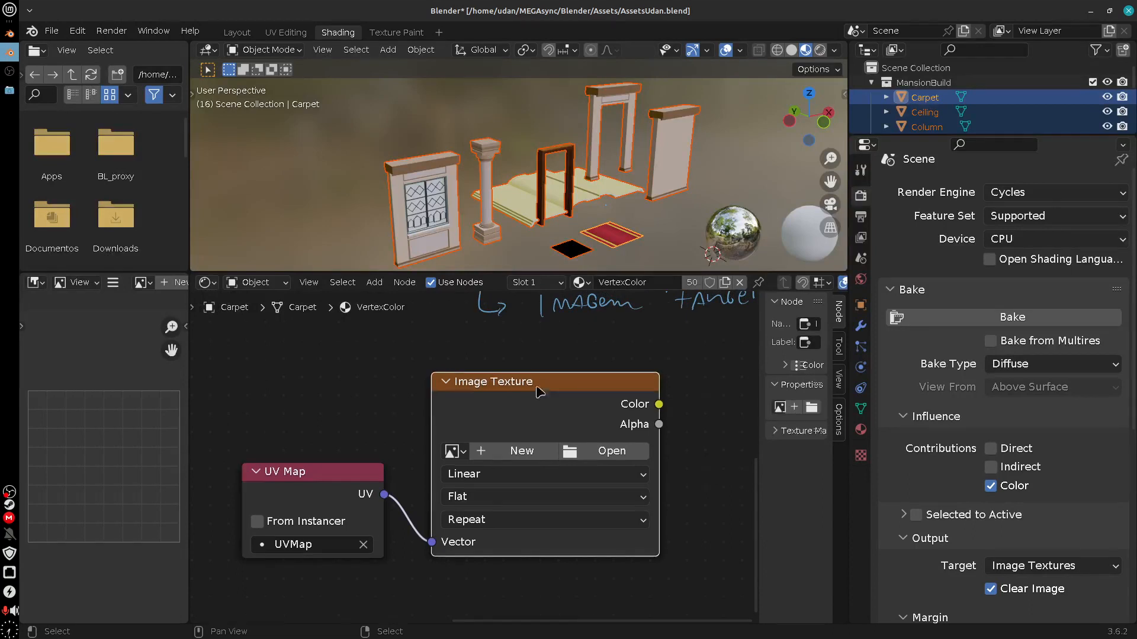
{"action": "left_click", "coordinate": [521, 452]}
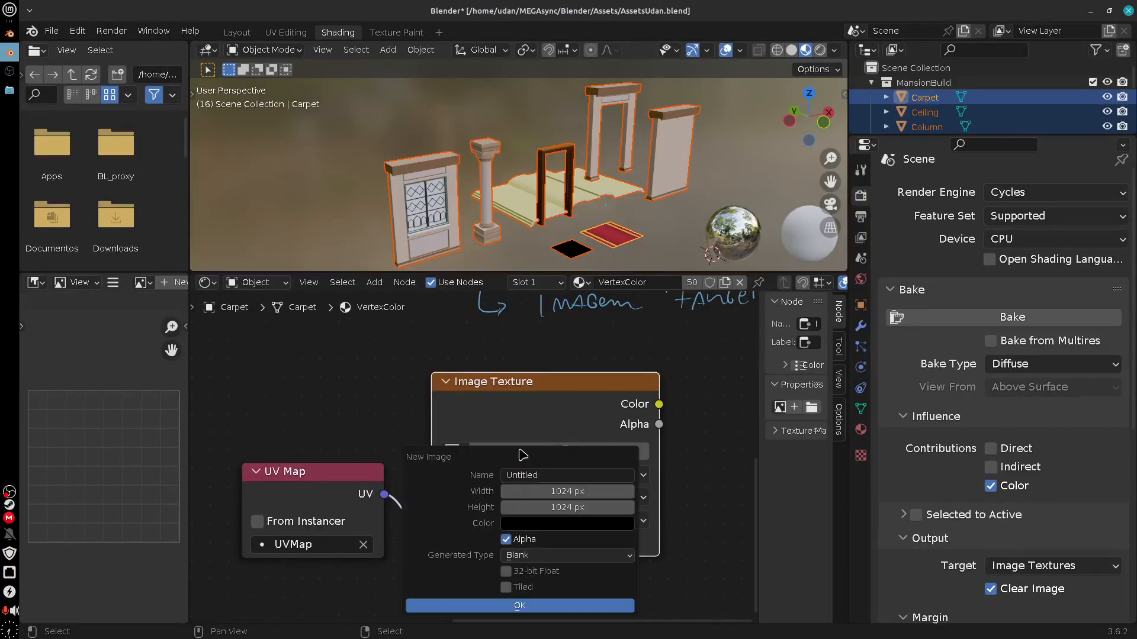
{"action": "left_click", "coordinate": [569, 491]}
{"action": "type", "text": "s"}
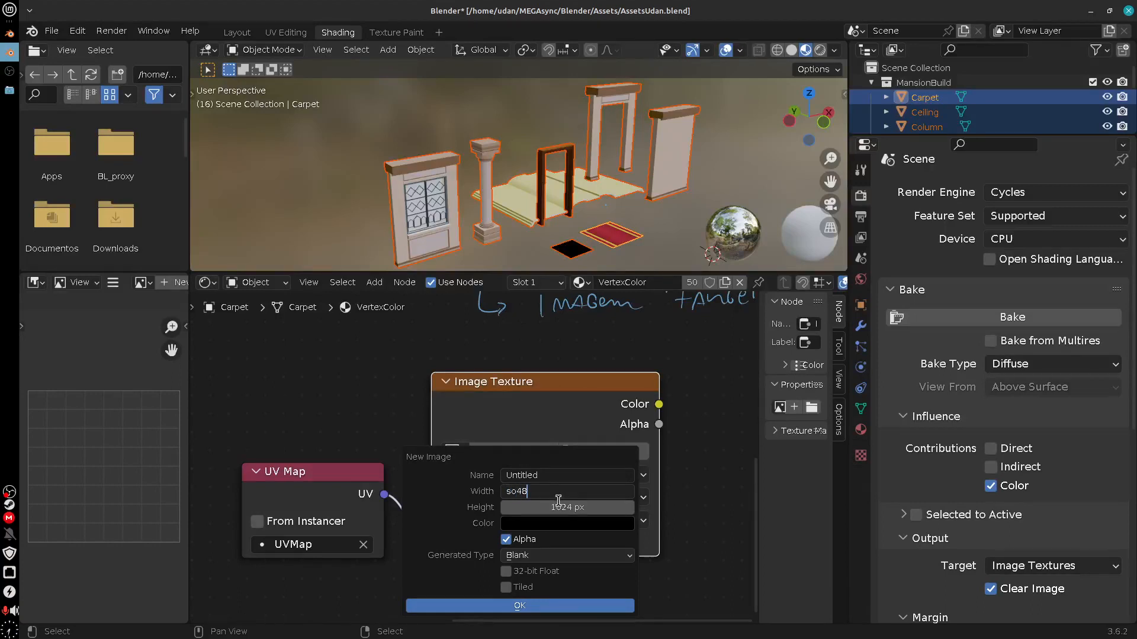
{"action": "type", "text": "o48"}
{"action": "left_click_drag", "start_coordinate": [538, 490], "coordinate": [484, 486]}
{"action": "type", "text": "20"}
{"action": "type", "text": "48"}
{"action": "key", "text": "Return"}
{"action": "left_click", "coordinate": [572, 507]}
{"action": "type", "text": "2"}
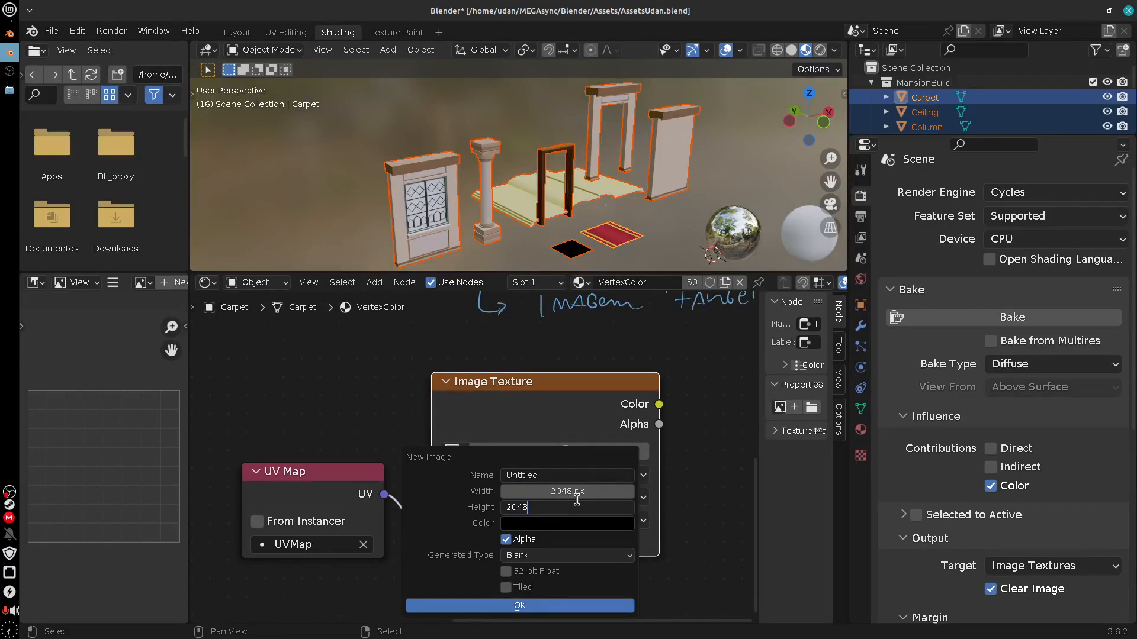
{"action": "type", "text": "048"}
{"action": "key", "text": "Return"}
Name the new image BAKE and create it in the Image Texture node.
{"action": "left_click", "coordinate": [556, 475]}
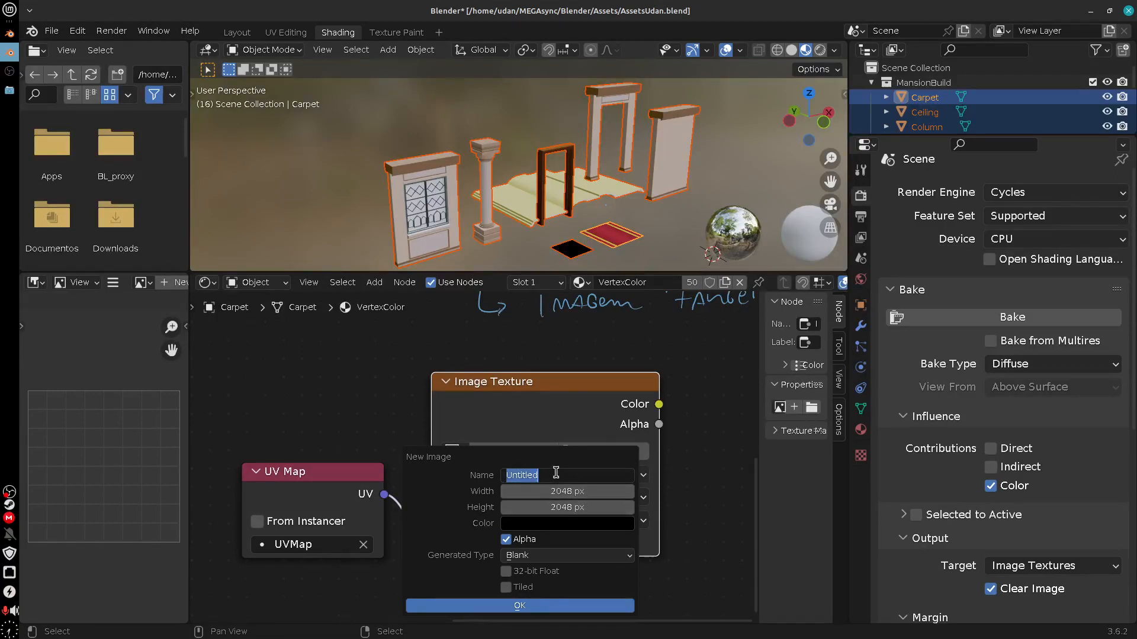
{"action": "type", "text": "BAKE"}
{"action": "left_click", "coordinate": [539, 606]}
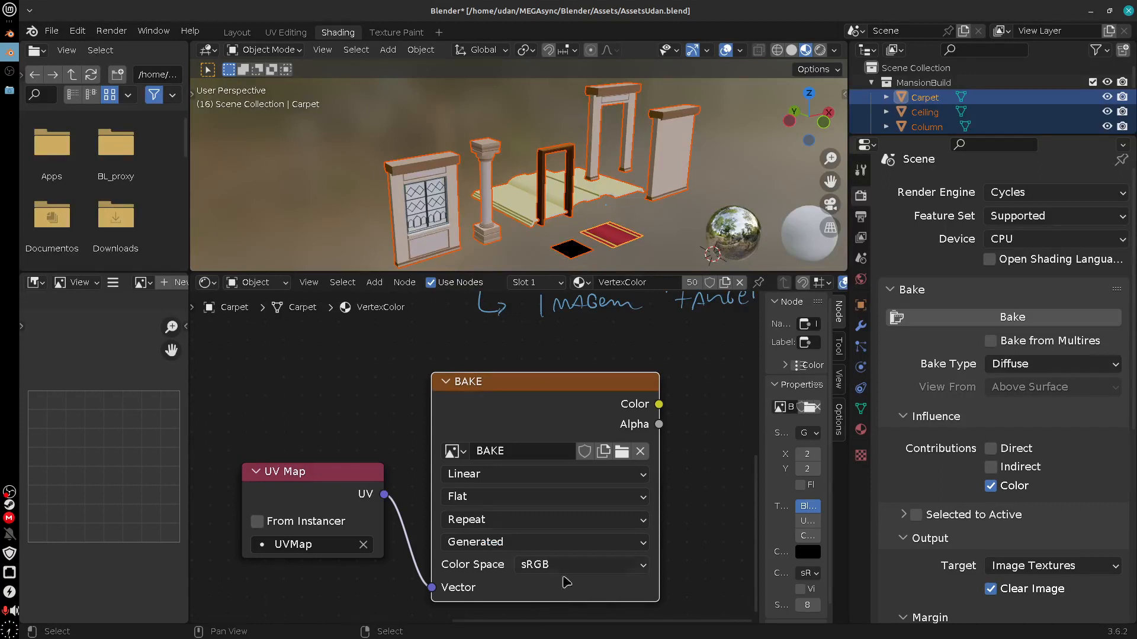
Draw a handwritten arrow from the "target" note to the BAKE texture node.
{"action": "mouse_move", "coordinate": [684, 561]}
{"action": "middle_mouse_down"}
{"action": "mouse_move", "coordinate": [669, 570]}
{"action": "mouse_move", "coordinate": [647, 508]}
{"action": "mouse_move", "coordinate": [667, 546]}
{"action": "mouse_move", "coordinate": [675, 479]}
{"action": "mouse_move", "coordinate": [659, 472]}
{"action": "mouse_move", "coordinate": [670, 532]}
{"action": "middle_mouse_up"}
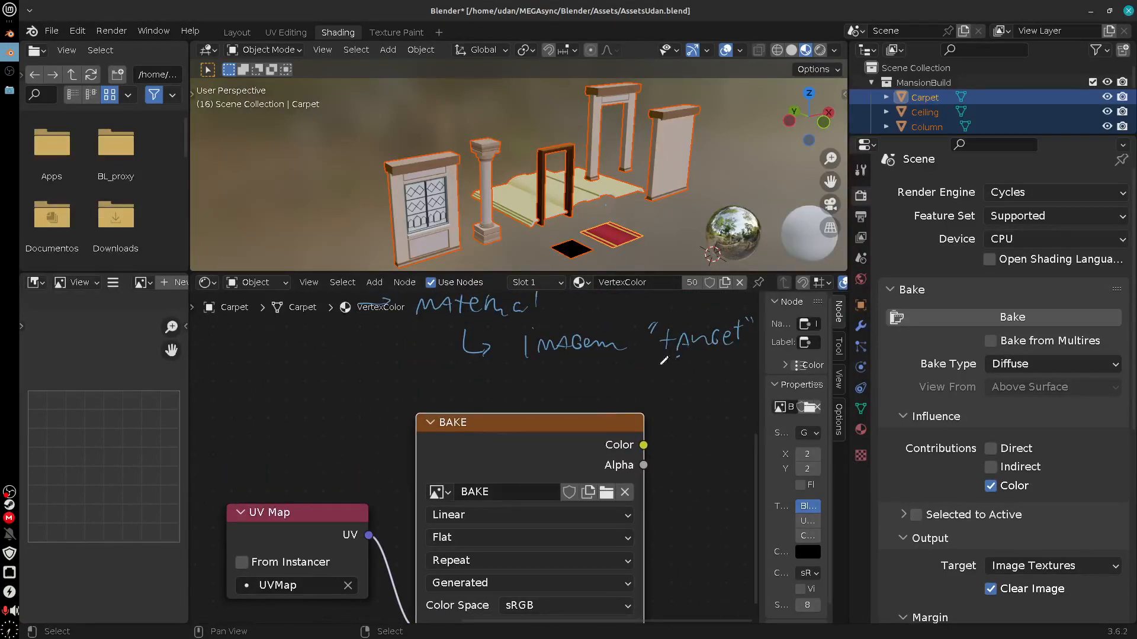
{"action": "left_click_drag", "start_coordinate": [679, 356], "coordinate": [617, 403]}
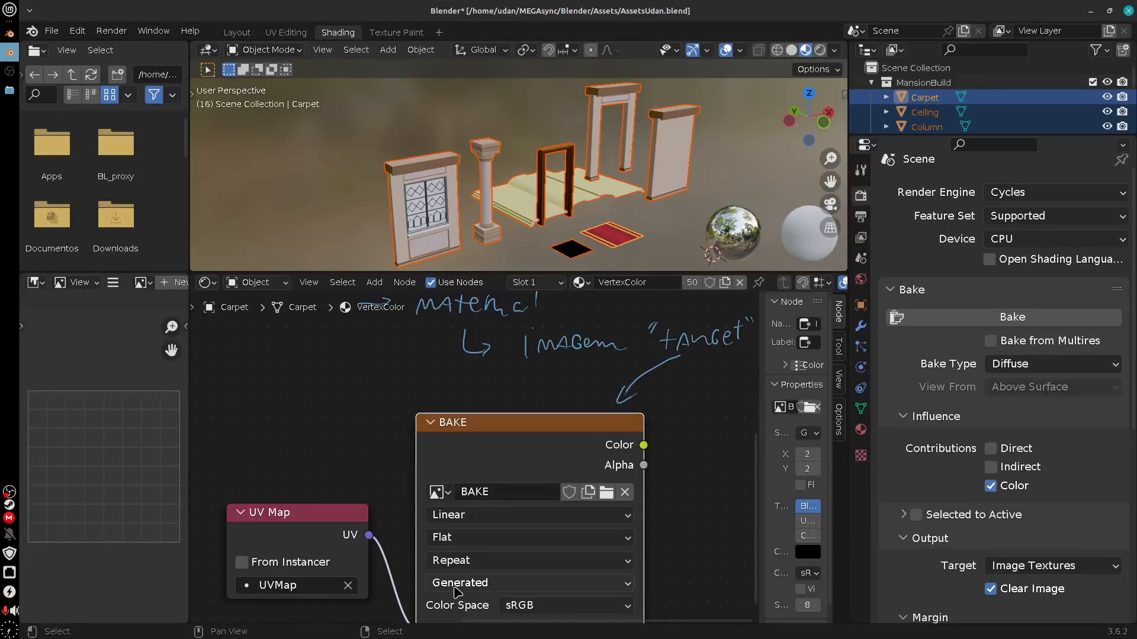
Choose Diffuse as the bake type in the Cycles bake settings.
{"action": "scroll", "coordinate": [1132, 381], "scroll_direction": "down", "scroll_amount": 1}
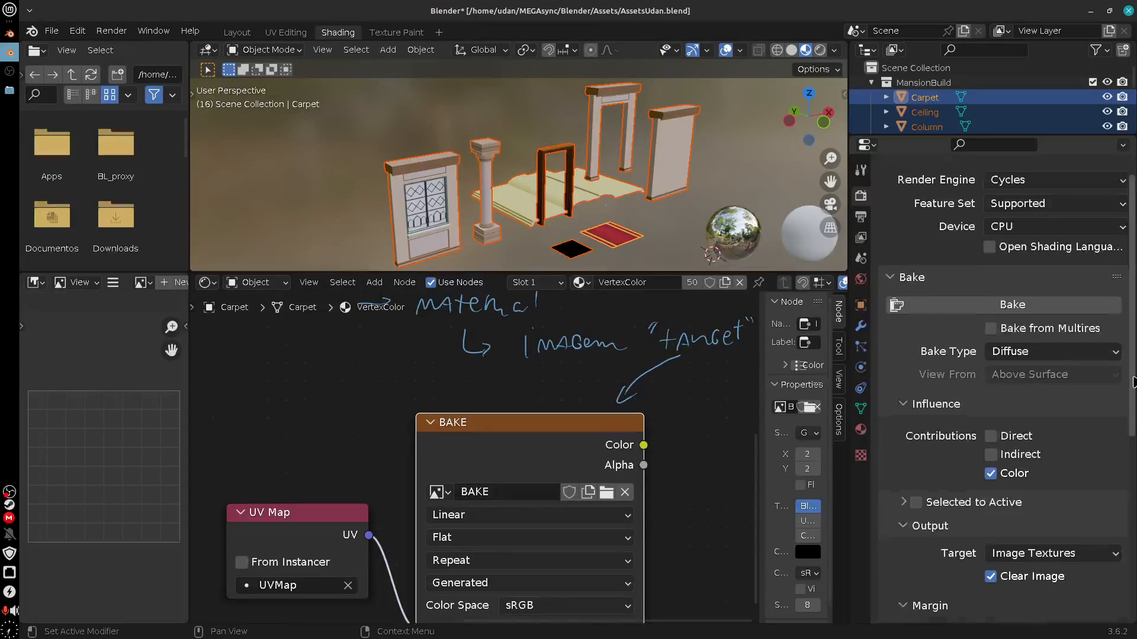
{"action": "scroll", "coordinate": [1133, 382], "scroll_direction": "down", "scroll_amount": 5}
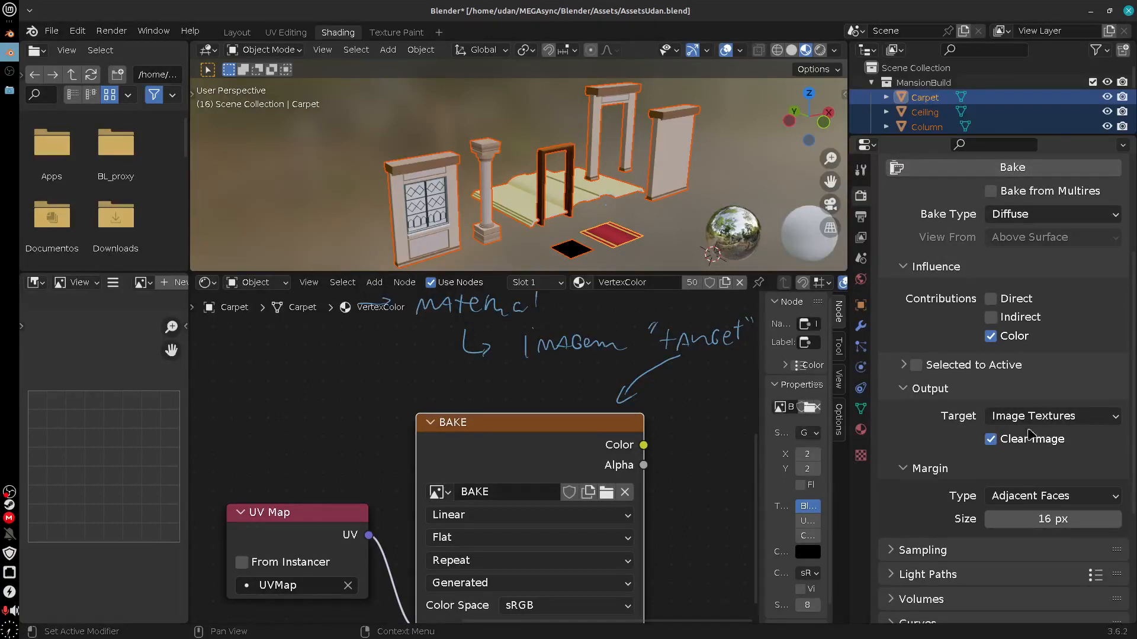
{"action": "left_click", "coordinate": [1056, 215]}
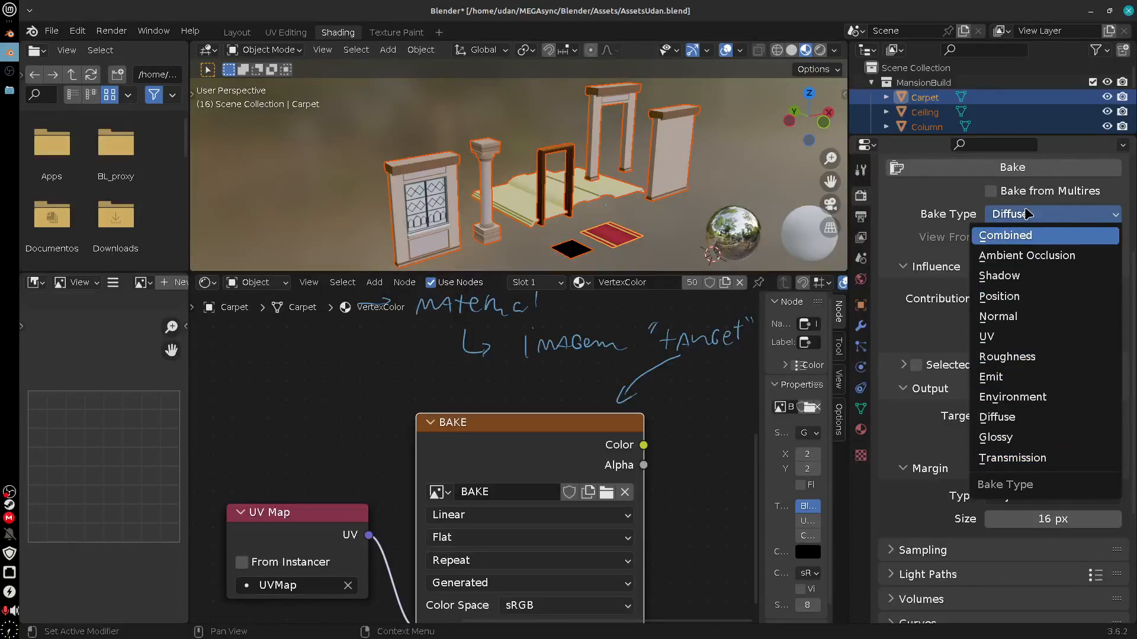
{"action": "left_click", "coordinate": [1000, 422]}
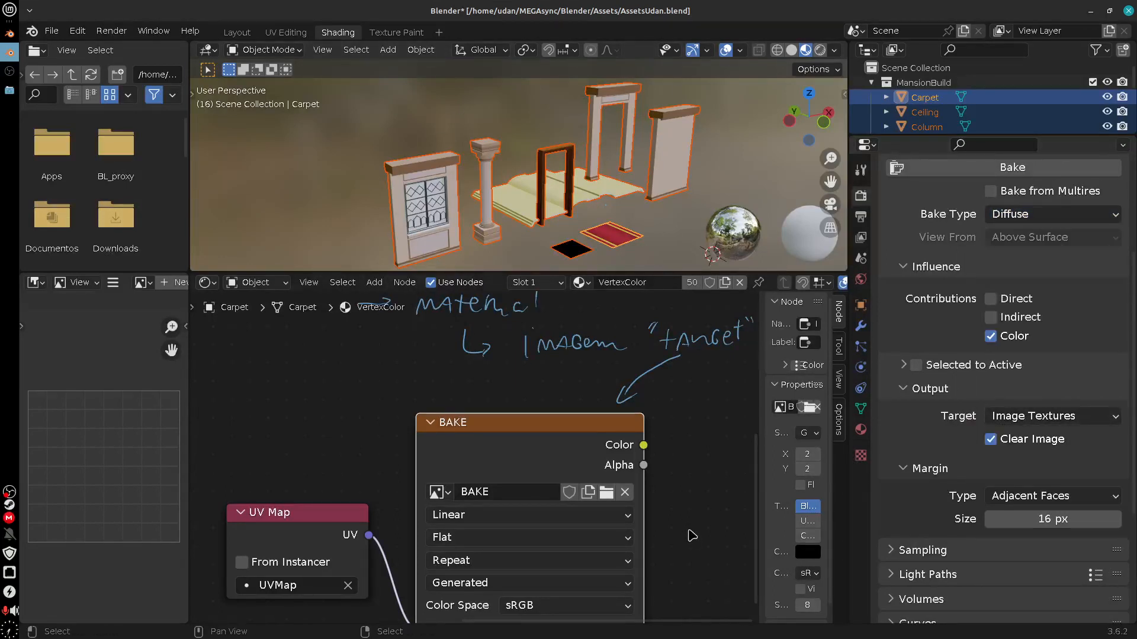
Toggle the Direct and Indirect contributions of the Diffuse bake on and off, leaving only Color enabled.
{"action": "left_click", "coordinate": [991, 318]}
{"action": "left_click", "coordinate": [992, 318]}
{"action": "left_click", "coordinate": [992, 303]}
{"action": "left_click", "coordinate": [993, 316]}
{"action": "left_click", "coordinate": [992, 302]}
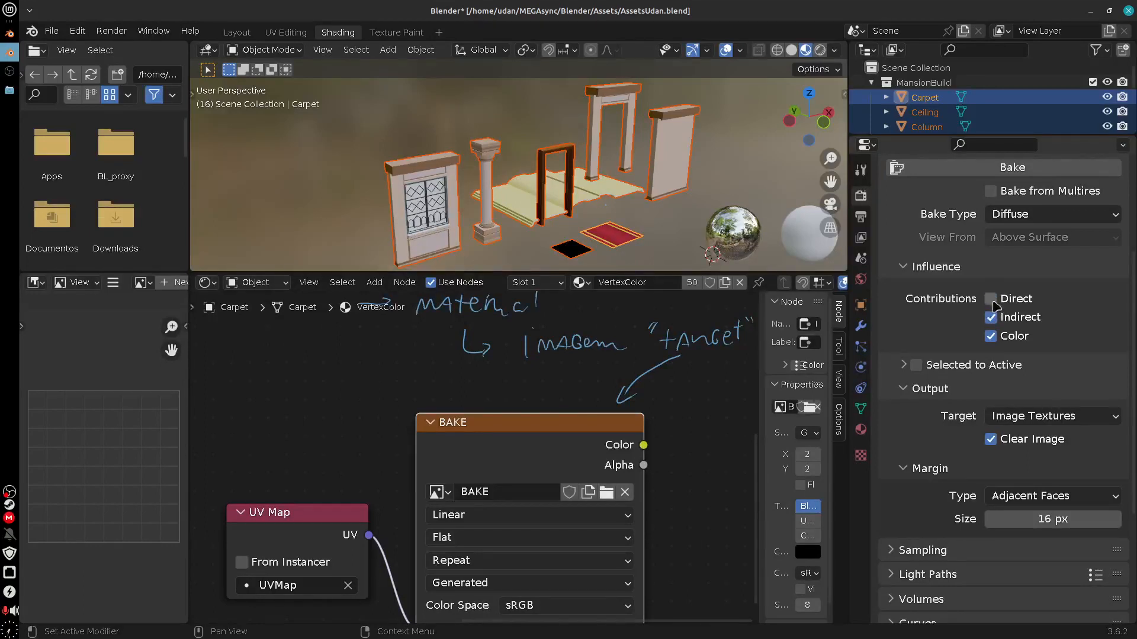
{"action": "left_click", "coordinate": [992, 318]}
{"action": "left_click", "coordinate": [991, 302]}
{"action": "left_click", "coordinate": [992, 316]}
{"action": "left_click", "coordinate": [992, 302]}
{"action": "left_click", "coordinate": [995, 316]}
{"action": "left_click", "coordinate": [990, 321]}
{"action": "left_click", "coordinate": [990, 303]}
{"action": "left_click", "coordinate": [991, 313]}
{"action": "left_click", "coordinate": [991, 302]}
Sketch a small rectangle inside a larger one beside the BAKE node to illustrate the bake margin, and erase the sketch.
{"action": "left_click", "coordinate": [919, 274]}
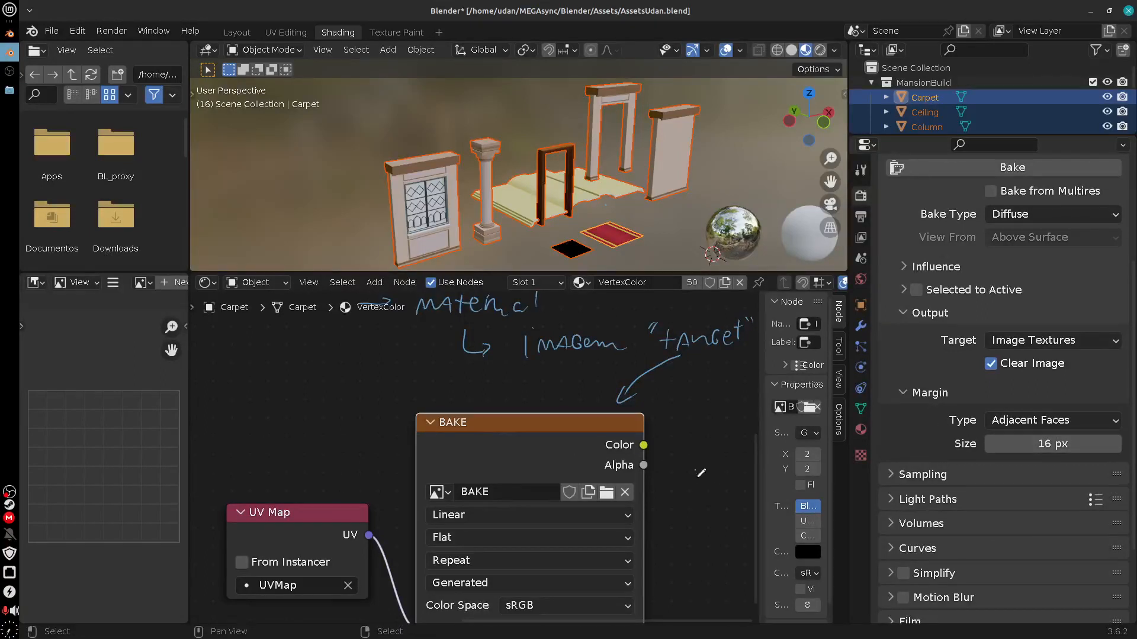
{"action": "mouse_move", "coordinate": [698, 471]}
{"action": "left_mouse_down"}
{"action": "mouse_move", "coordinate": [698, 532]}
{"action": "mouse_move", "coordinate": [729, 462]}
{"action": "mouse_move", "coordinate": [732, 528]}
{"action": "mouse_move", "coordinate": [703, 529]}
{"action": "mouse_move", "coordinate": [732, 529]}
{"action": "left_mouse_up"}
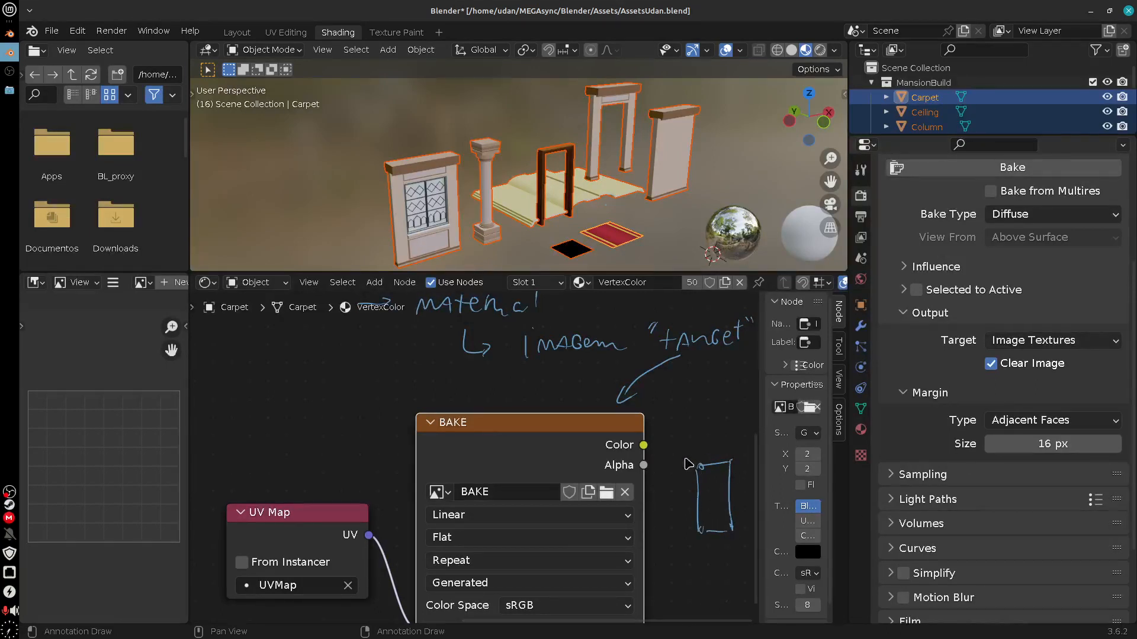
{"action": "mouse_move", "coordinate": [686, 457]}
{"action": "left_mouse_down"}
{"action": "mouse_move", "coordinate": [686, 539]}
{"action": "mouse_move", "coordinate": [741, 448]}
{"action": "mouse_move", "coordinate": [748, 545]}
{"action": "mouse_move", "coordinate": [686, 548]}
{"action": "left_mouse_up"}
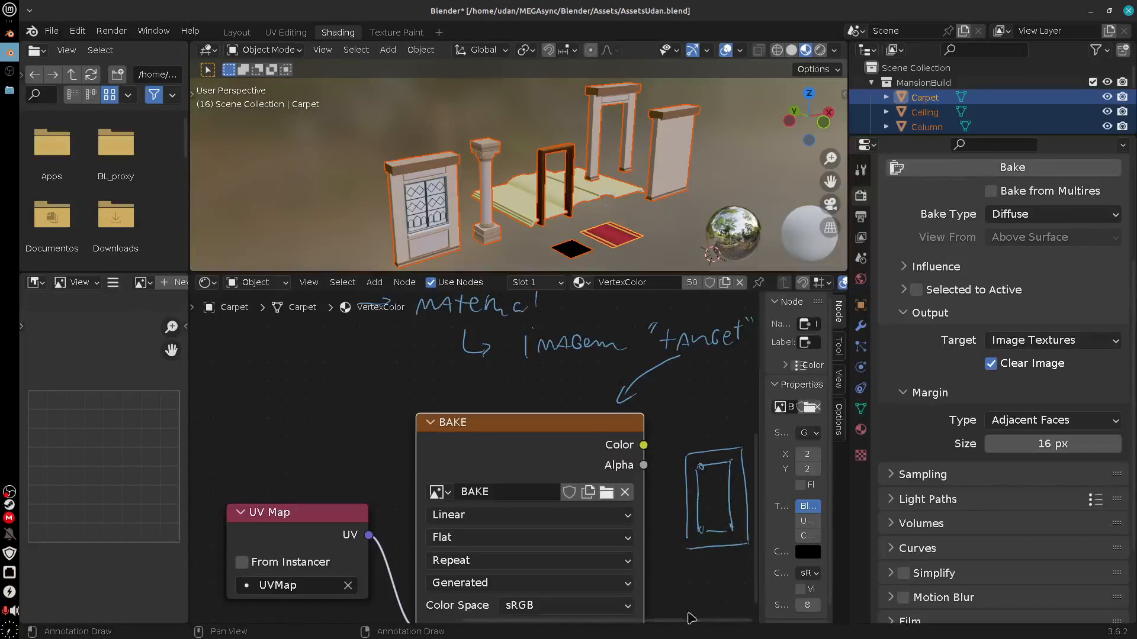
{"action": "mouse_move", "coordinate": [698, 459]}
{"action": "right_mouse_down"}
{"action": "mouse_move", "coordinate": [698, 443]}
{"action": "mouse_move", "coordinate": [750, 553]}
{"action": "right_mouse_up"}
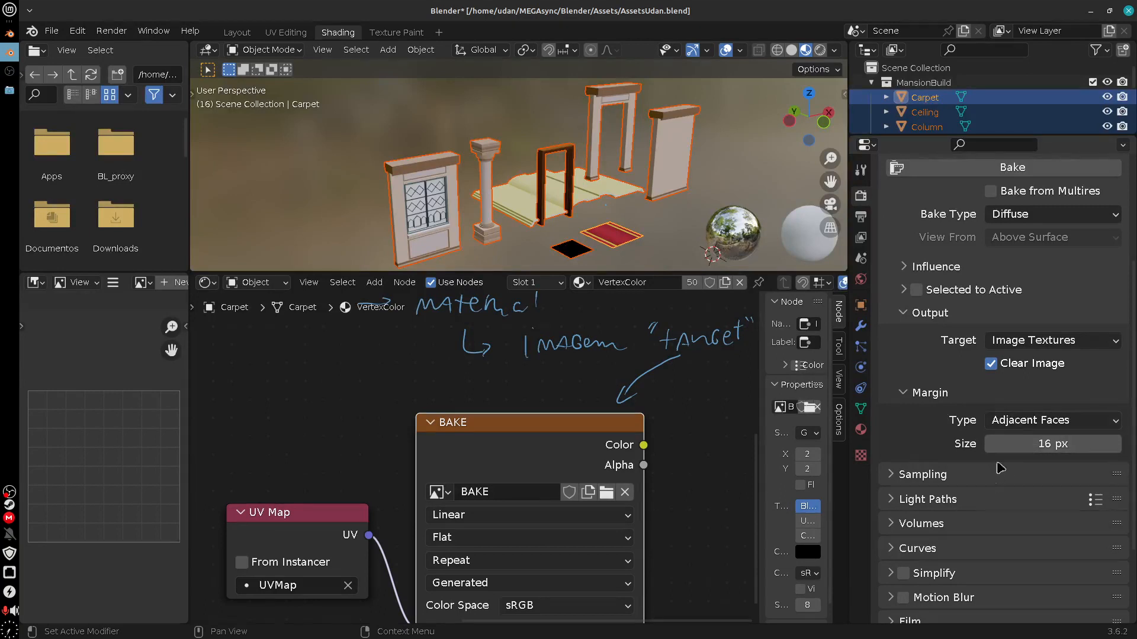
{"action": "left_click", "coordinate": [966, 267]}
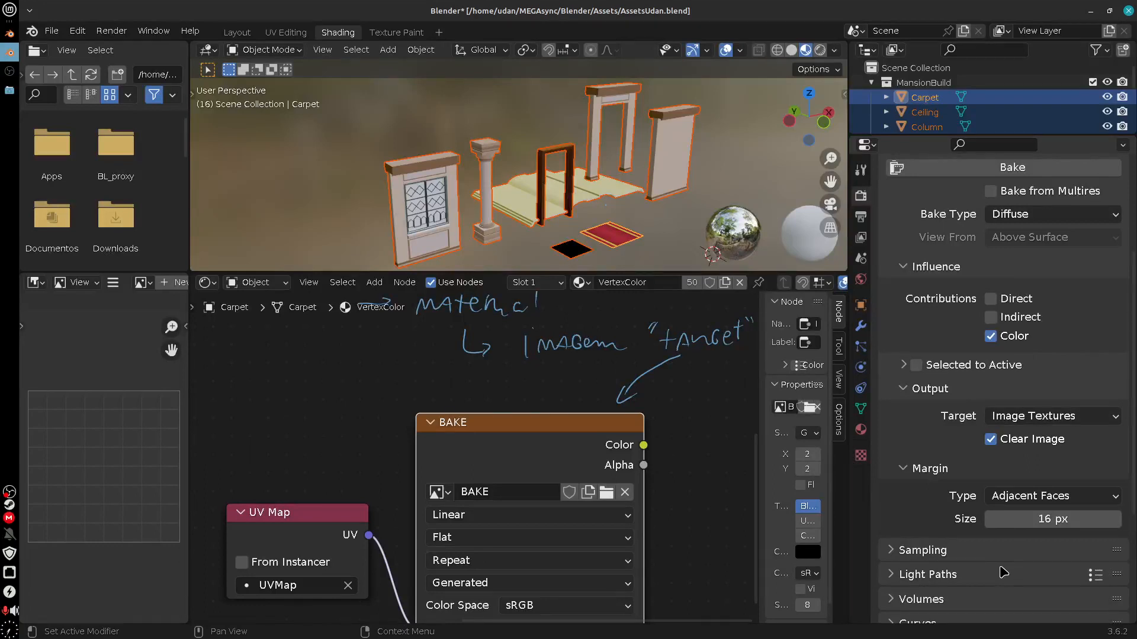
Bake the selected mansion assets' Diffuse color to the BAKE image and widen the image editor area.
{"action": "left_click", "coordinate": [976, 166]}
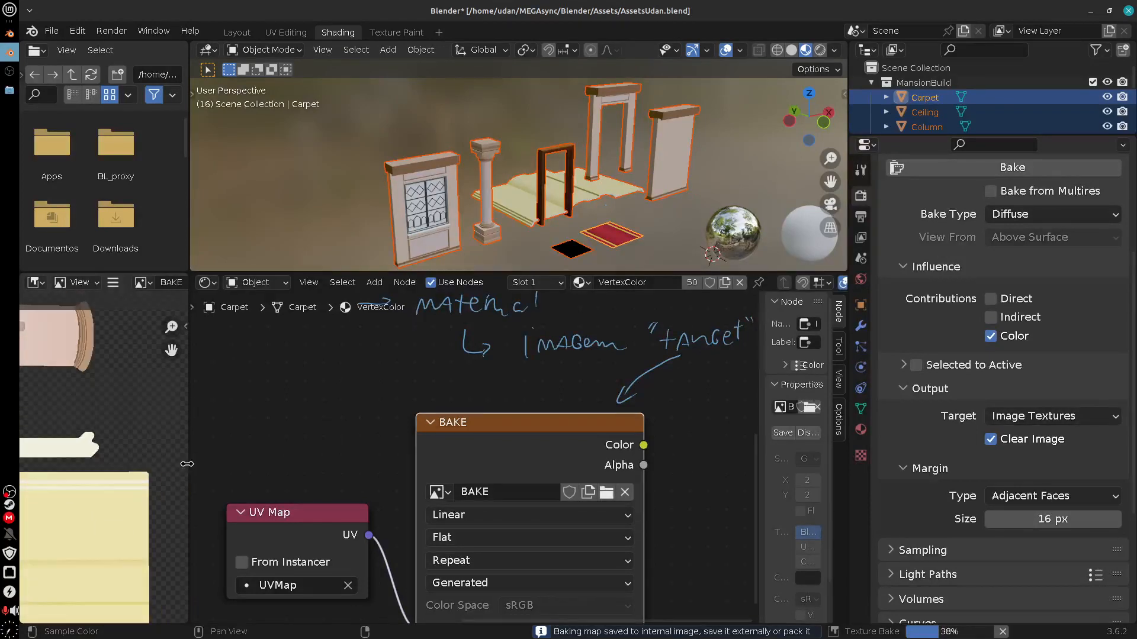
{"action": "left_click_drag", "start_coordinate": [189, 463], "coordinate": [369, 468]}
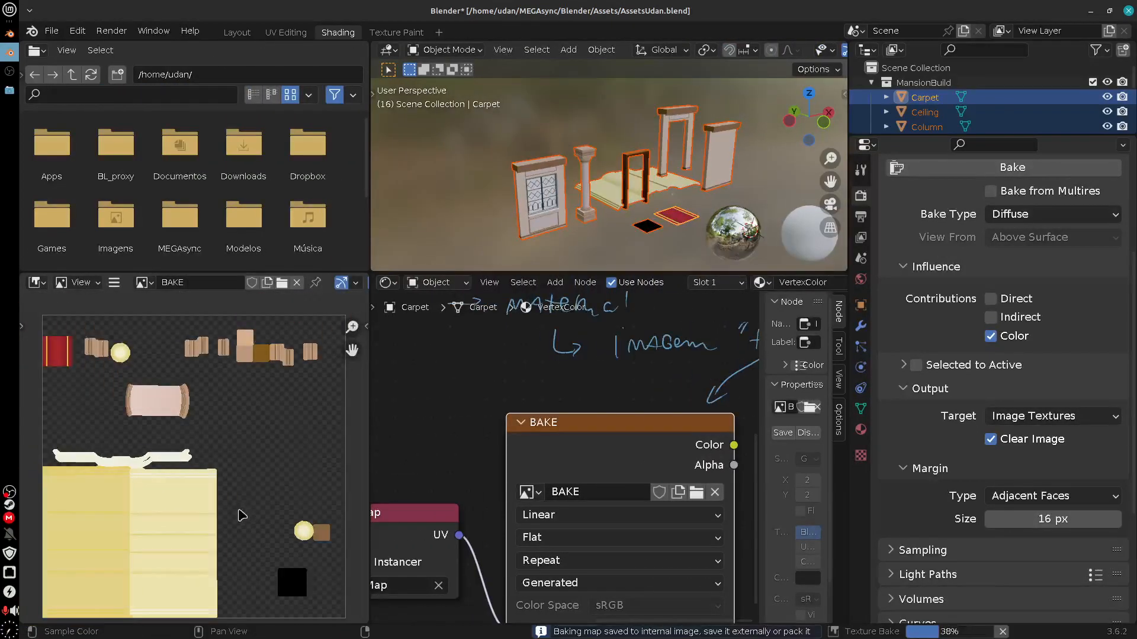
Examine the BAKE texture in the image editor, both as a whole and close up around the baked islands.
{"action": "middle_click_drag", "start_coordinate": [301, 480], "coordinate": [254, 527]}
{"action": "mouse_move", "coordinate": [342, 531]}
{"action": "middle_mouse_down"}
{"action": "mouse_move", "coordinate": [325, 499]}
{"action": "mouse_move", "coordinate": [342, 549]}
{"action": "middle_mouse_up"}
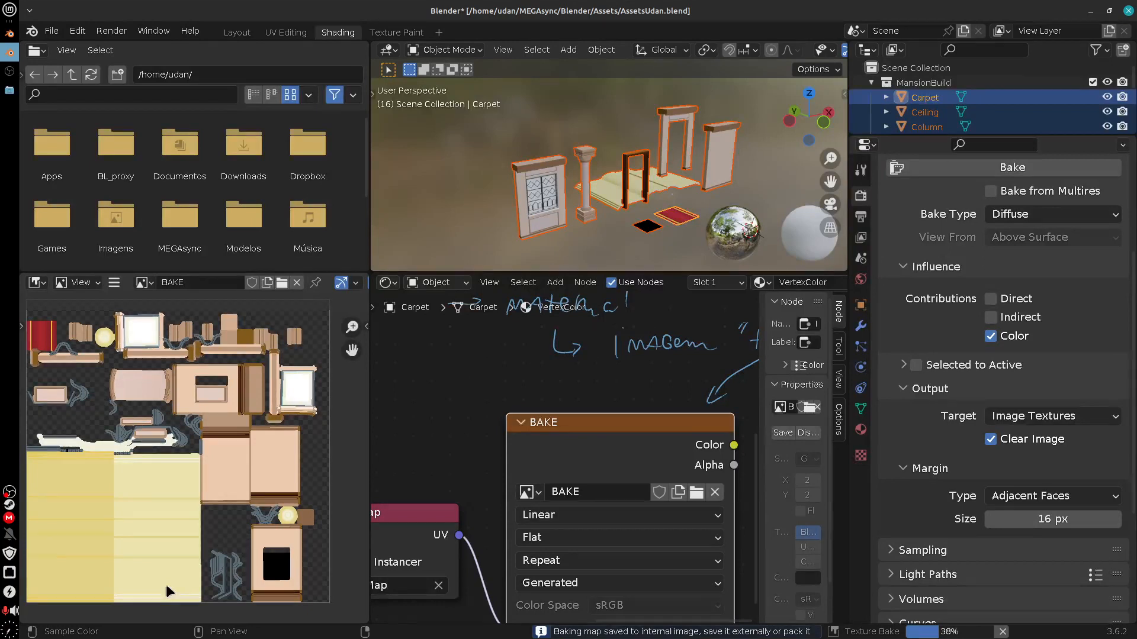
{"action": "middle_click_drag", "start_coordinate": [236, 591], "coordinate": [223, 471]}
{"action": "scroll", "coordinate": [256, 467], "scroll_direction": "down", "scroll_amount": 2}
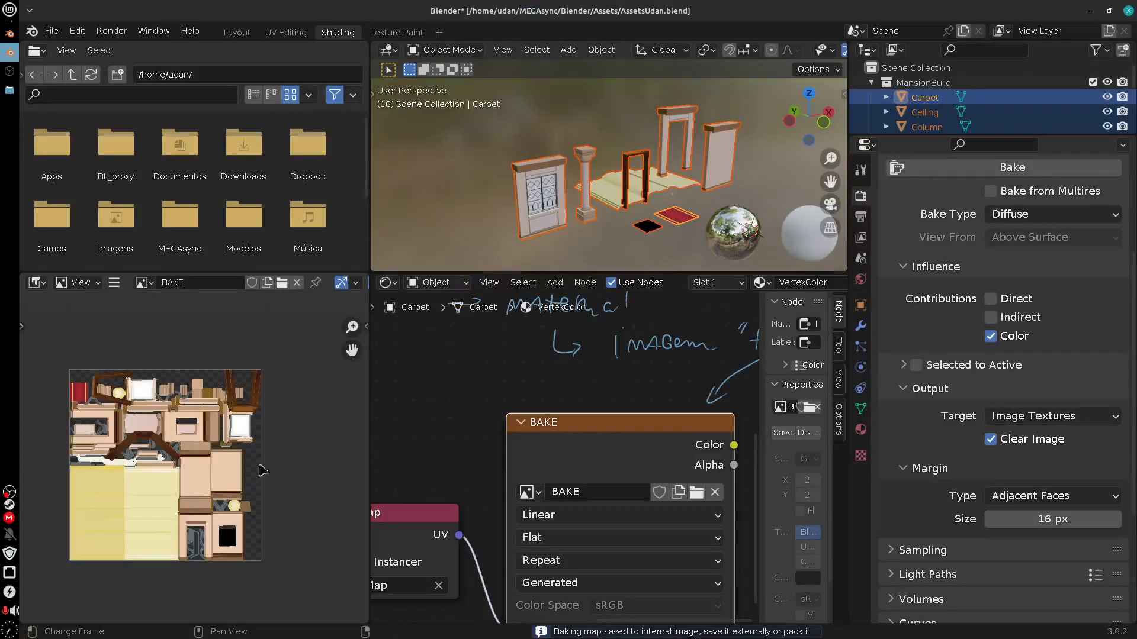
{"action": "scroll", "coordinate": [252, 447], "scroll_direction": "up", "scroll_amount": 2}
{"action": "scroll", "coordinate": [252, 453], "scroll_direction": "up", "scroll_amount": 3}
{"action": "middle_click_drag", "start_coordinate": [203, 403], "coordinate": [302, 485]}
{"action": "scroll", "coordinate": [236, 462], "scroll_direction": "up", "scroll_amount": 4}
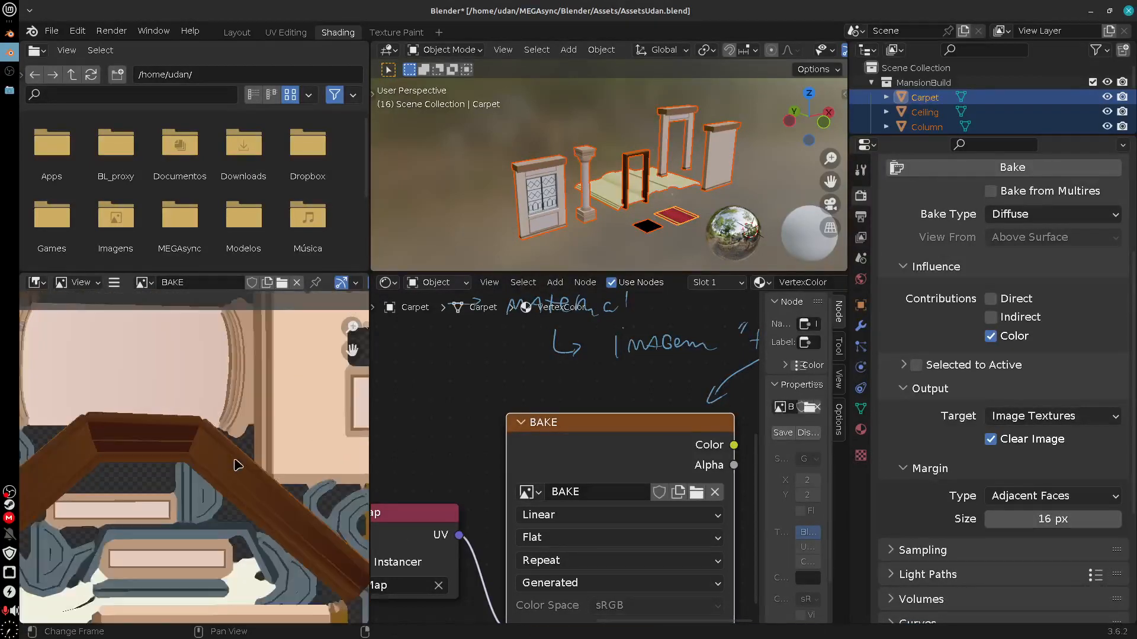
{"action": "middle_click_drag", "start_coordinate": [236, 461], "coordinate": [119, 514]}
{"action": "middle_click_drag", "start_coordinate": [202, 524], "coordinate": [266, 476]}
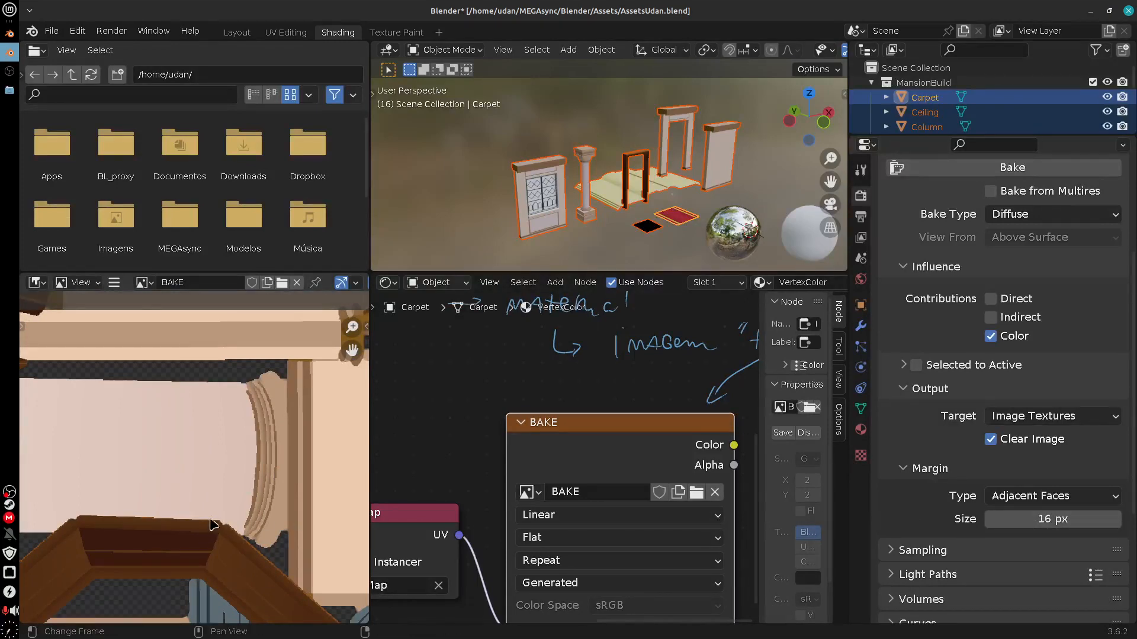
Switch to the UV Editing workspace and inspect how the baked colors extend past the UV island edges.
{"action": "left_click", "coordinate": [286, 33]}
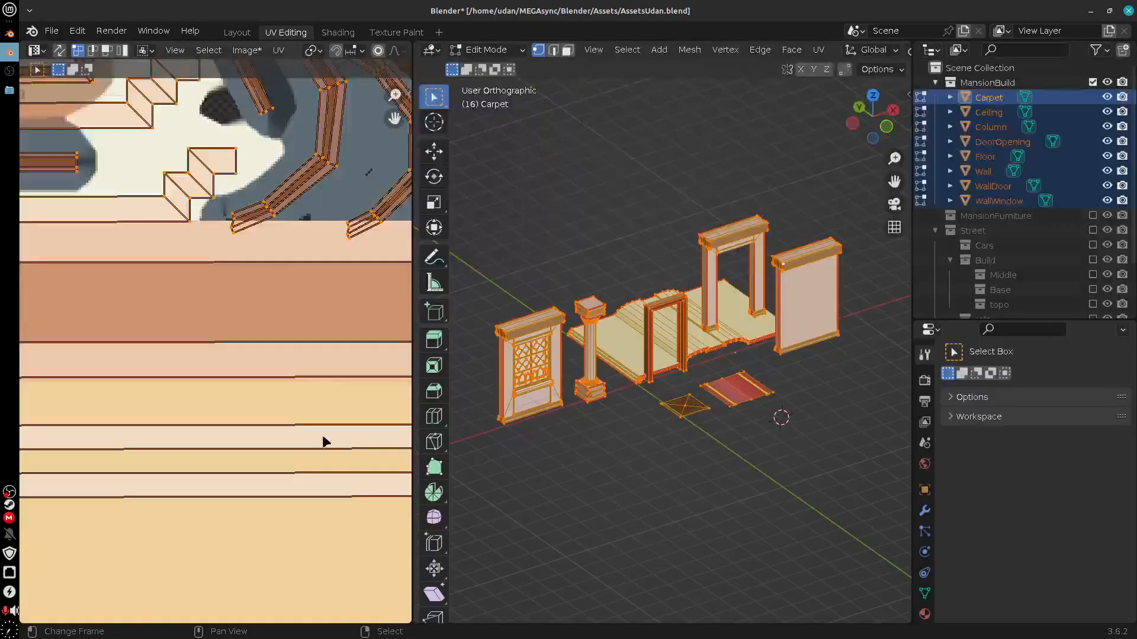
{"action": "scroll", "coordinate": [259, 338], "scroll_direction": "up", "scroll_amount": 1}
{"action": "scroll", "coordinate": [251, 353], "scroll_direction": "up", "scroll_amount": 2}
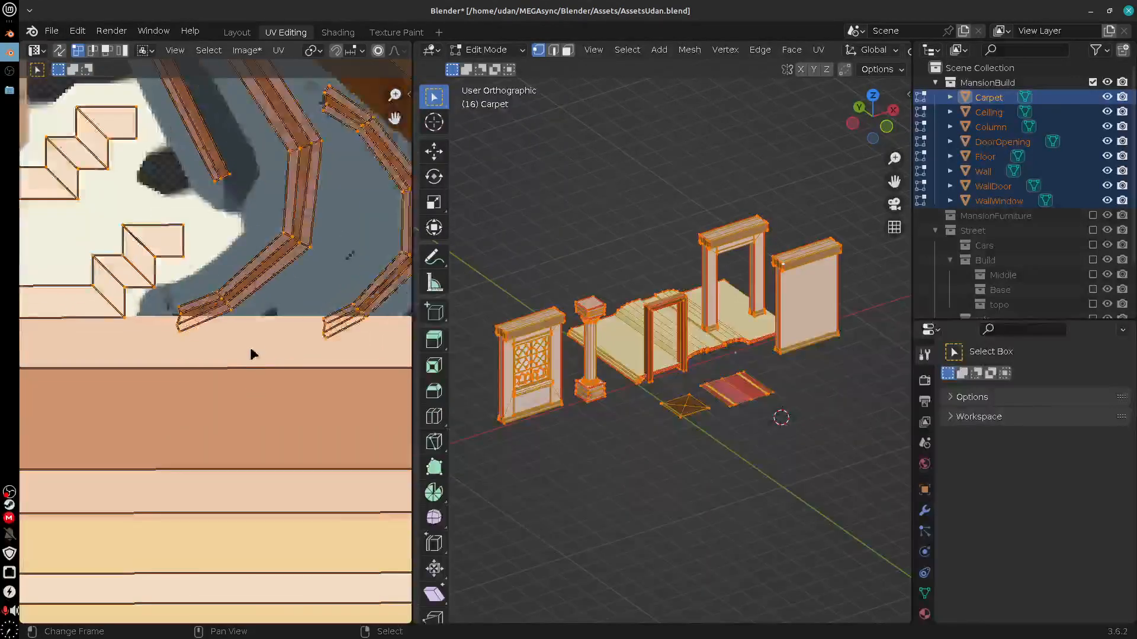
{"action": "scroll", "coordinate": [211, 323], "scroll_direction": "up", "scroll_amount": 1}
{"action": "scroll", "coordinate": [363, 465], "scroll_direction": "up", "scroll_amount": 1}
{"action": "scroll", "coordinate": [333, 435], "scroll_direction": "up", "scroll_amount": 1}
{"action": "middle_click_drag", "start_coordinate": [333, 435], "coordinate": [398, 484]}
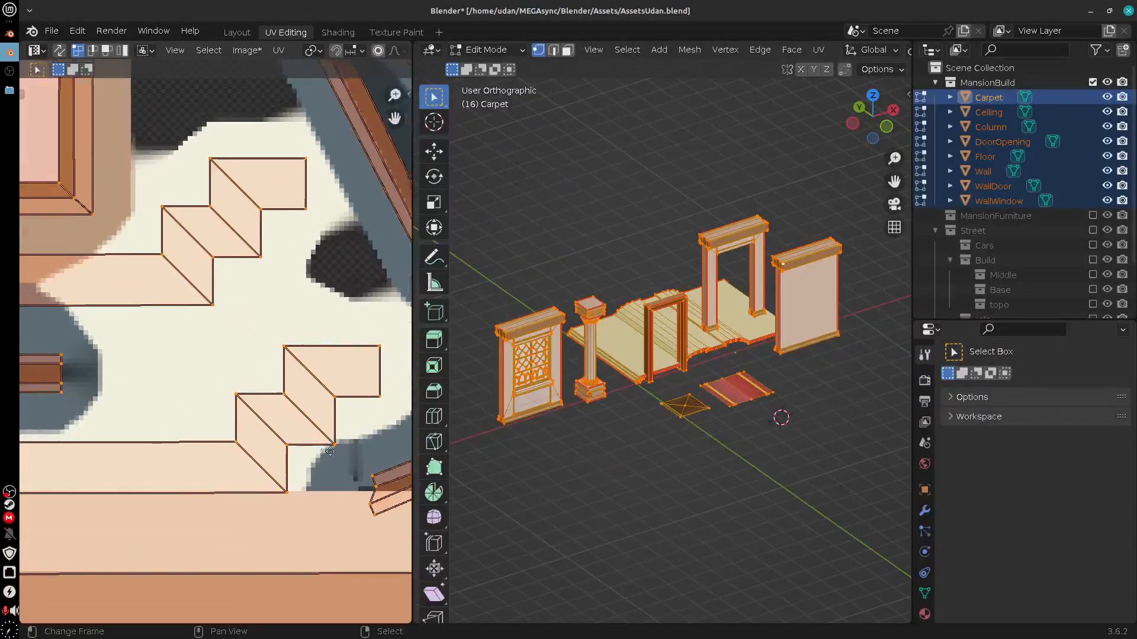
{"action": "middle_click_drag", "start_coordinate": [166, 426], "coordinate": [200, 492]}
{"action": "middle_click_drag", "start_coordinate": [350, 479], "coordinate": [180, 400]}
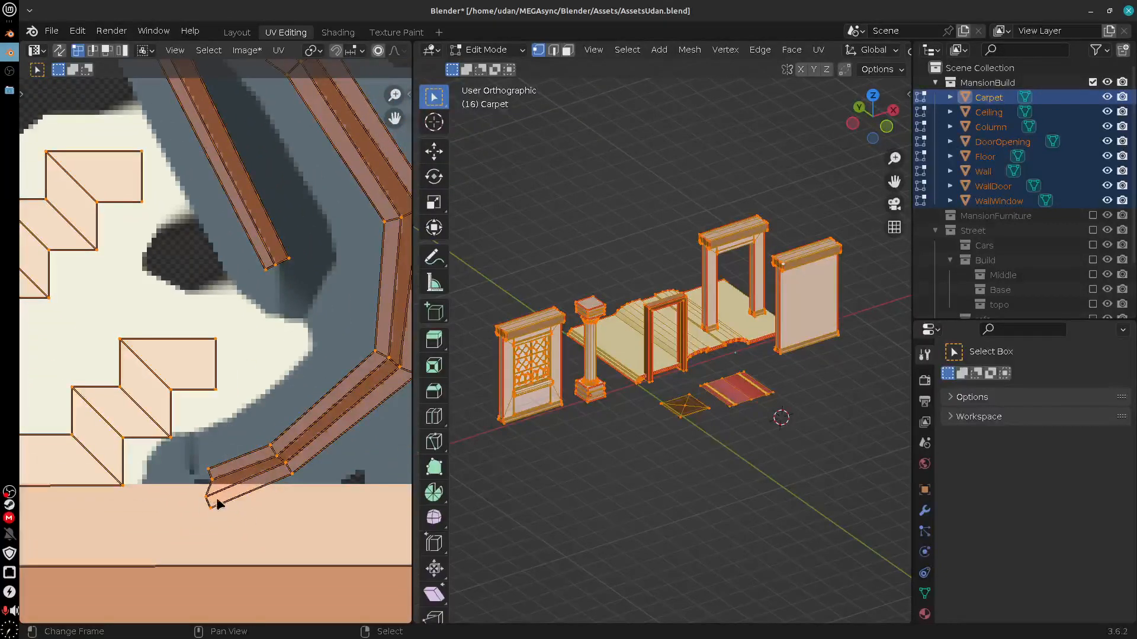
{"action": "scroll", "coordinate": [256, 431], "scroll_direction": "up", "scroll_amount": 6}
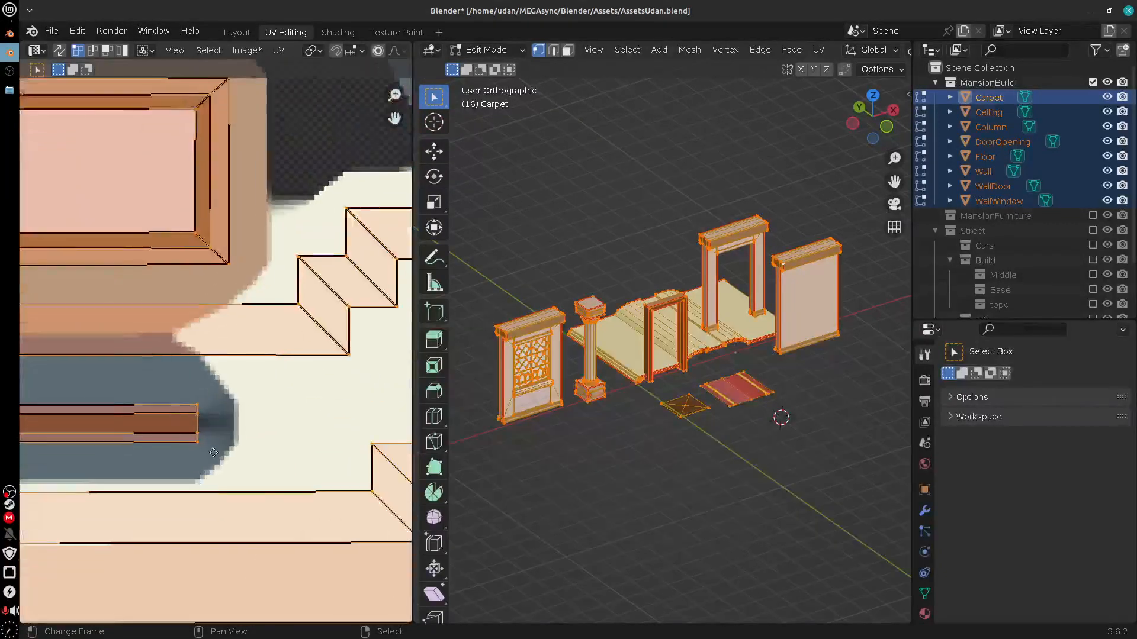
{"action": "scroll", "coordinate": [259, 408], "scroll_direction": "down", "scroll_amount": 8}
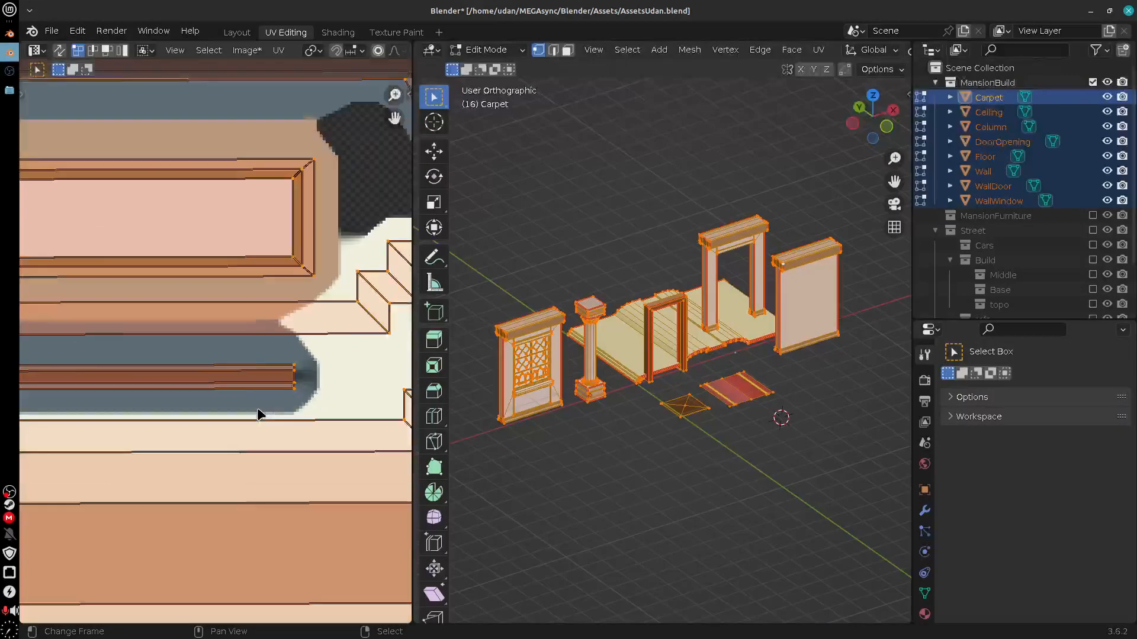
{"action": "scroll", "coordinate": [276, 471], "scroll_direction": "down", "scroll_amount": 4}
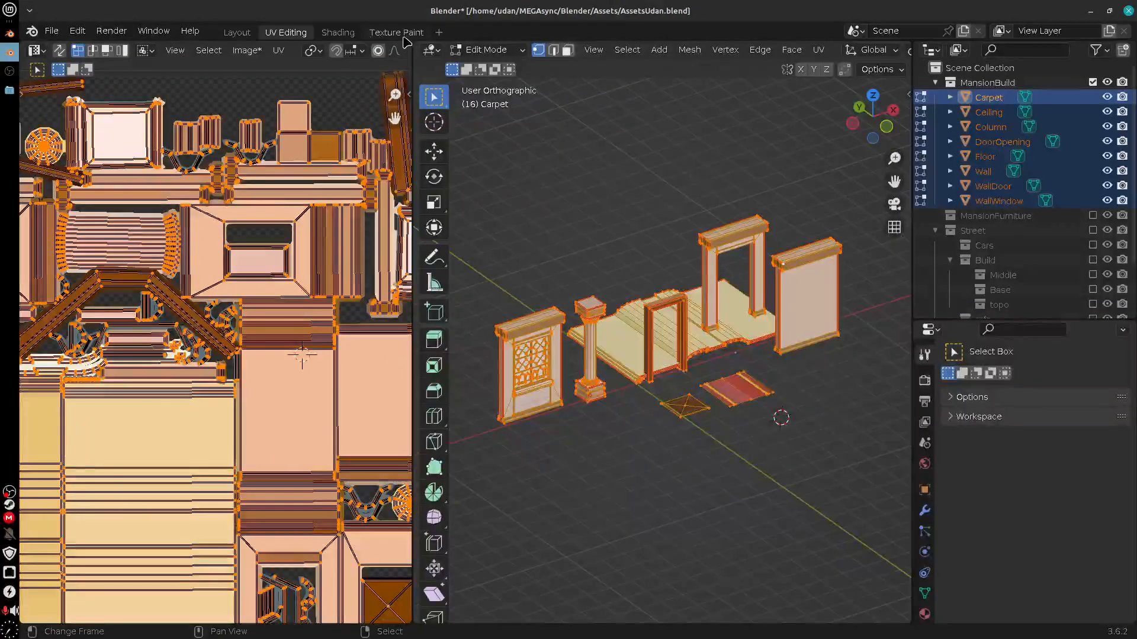
Unwrap the selected mansion assets to show the unwrap's margin setting, and undo the unwrap.
{"action": "left_click", "coordinate": [351, 36]}
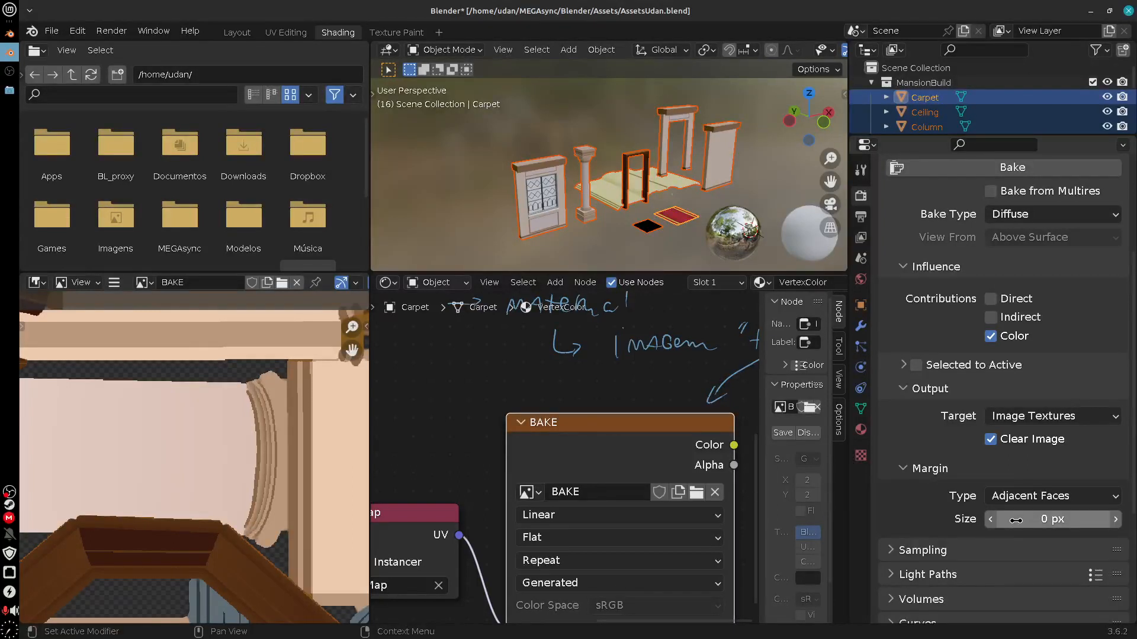
{"action": "left_click", "coordinate": [286, 32]}
{"action": "key", "text": "u"}
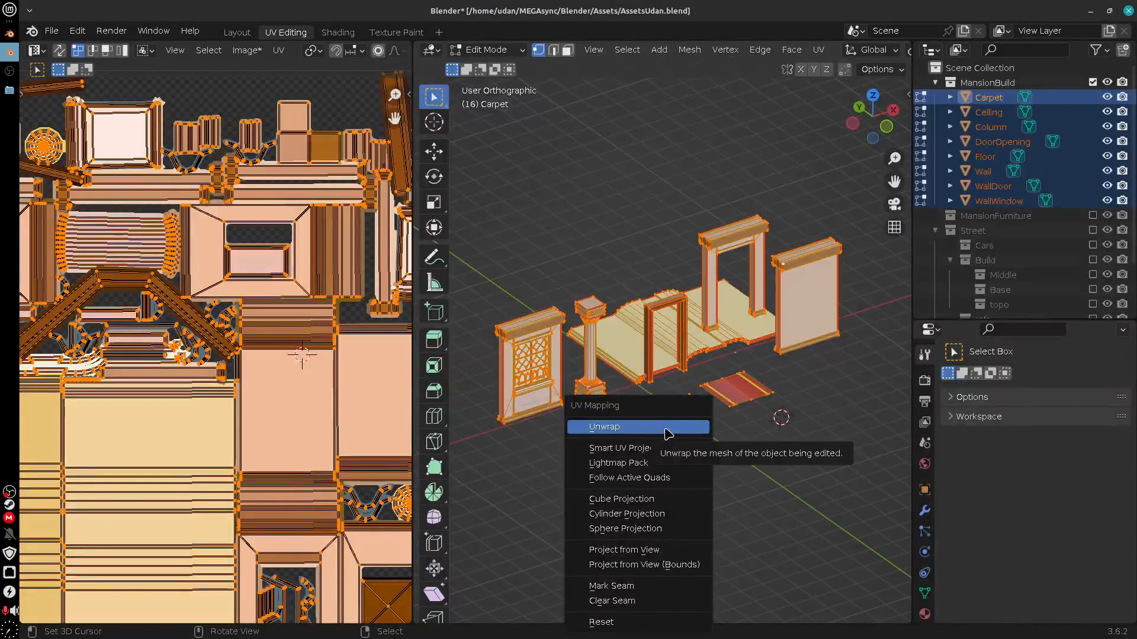
{"action": "left_click", "coordinate": [671, 427]}
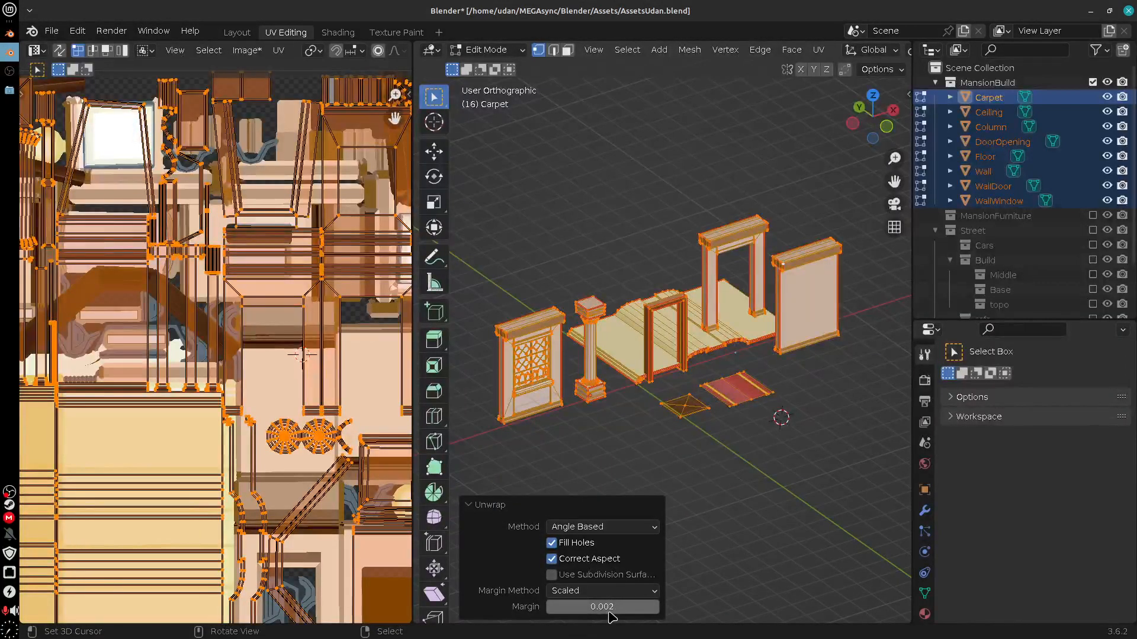
{"action": "key", "text": "ctrl+z"}
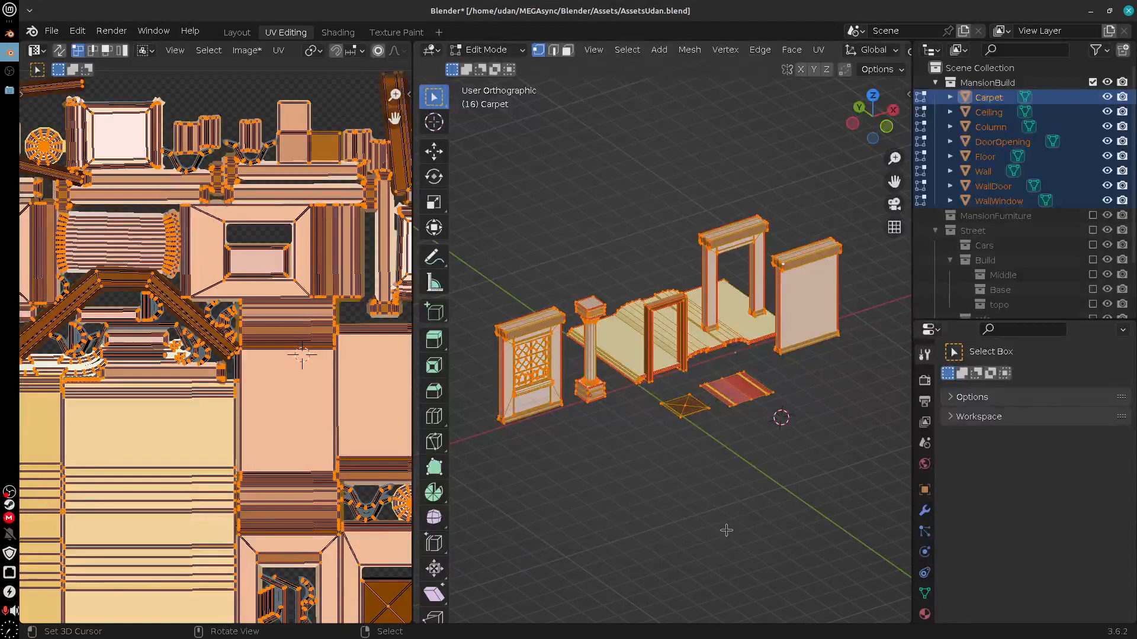
Back in the Shading workspace, save the BAKE image as BakeVertexMargin.png in the JD_PinturaTextura folder.
{"action": "left_click", "coordinate": [338, 32]}
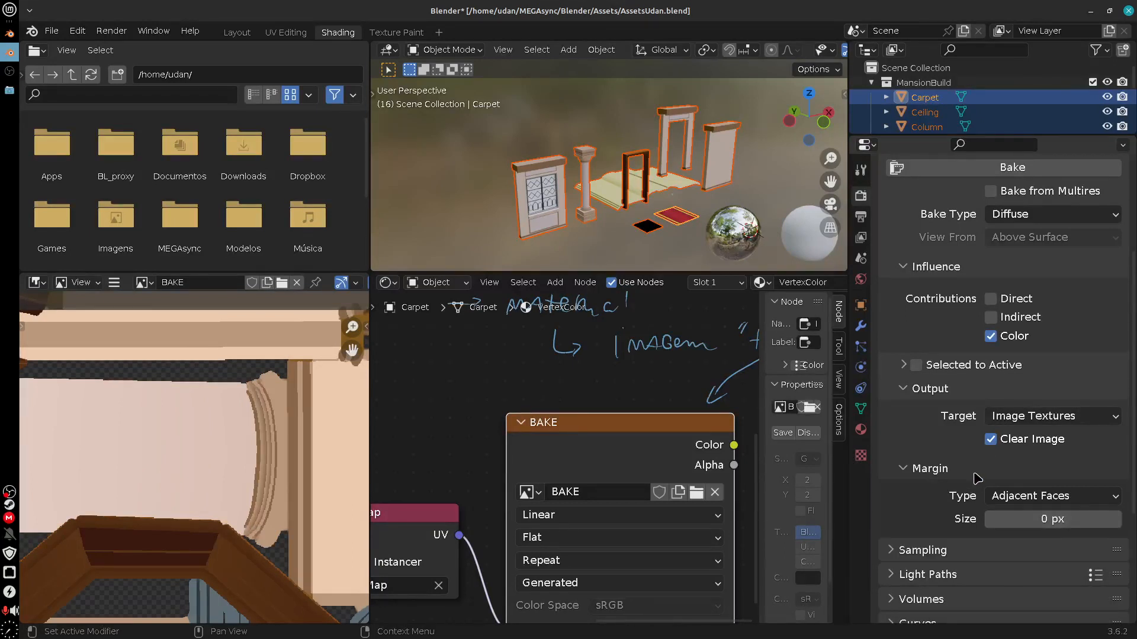
{"action": "left_click", "coordinate": [115, 282]}
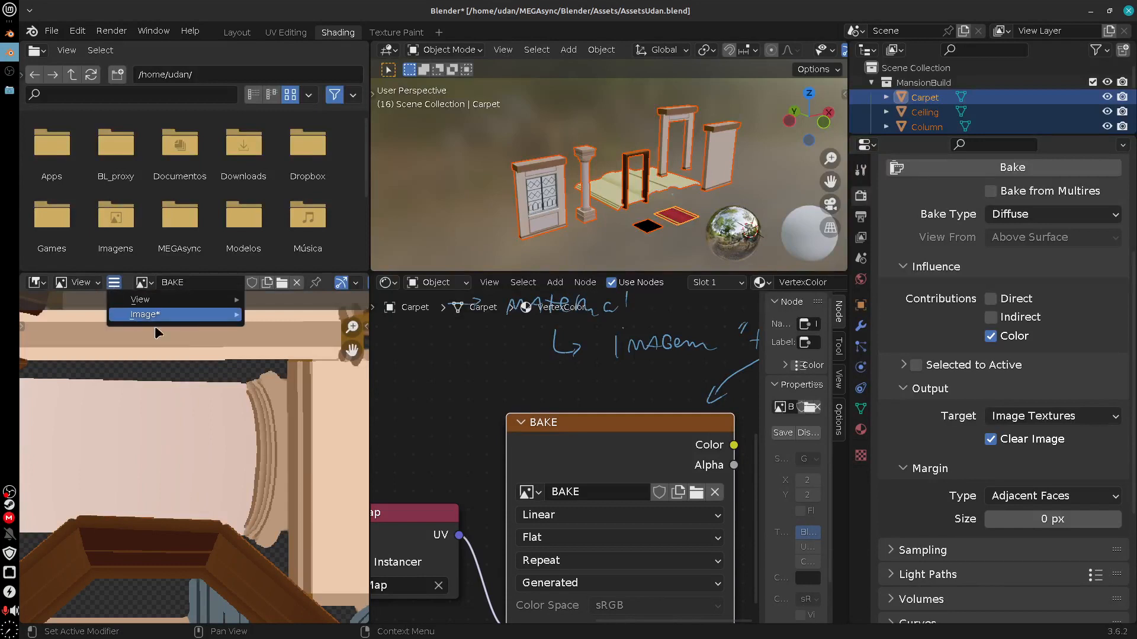
{"action": "mouse_move", "coordinate": [178, 316]}
{"action": "left_click", "coordinate": [319, 432]}
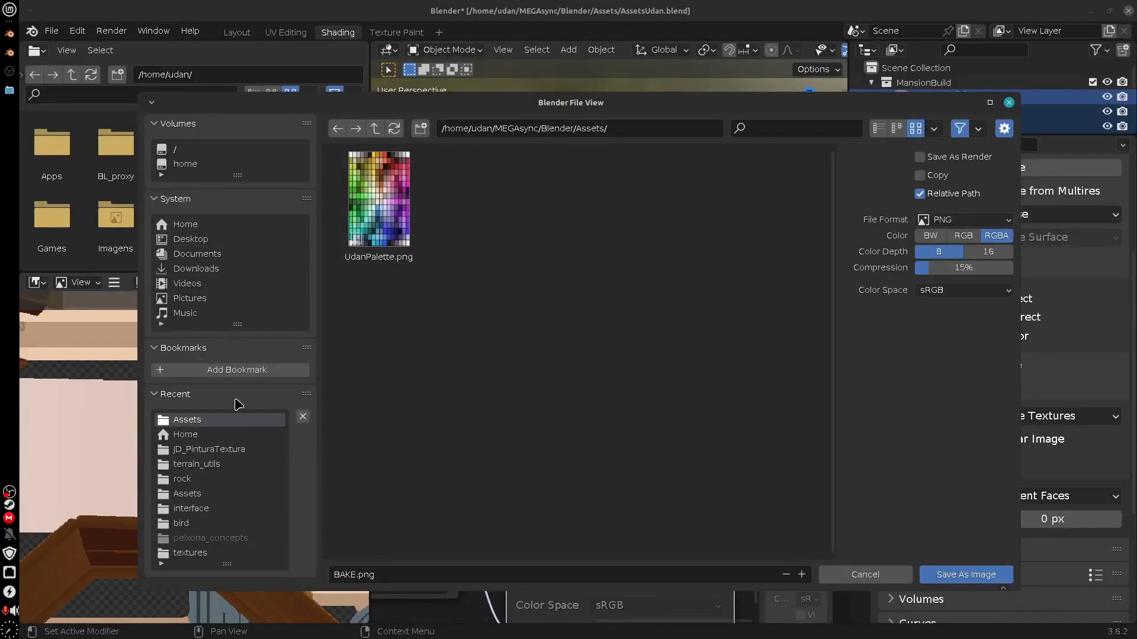
{"action": "left_click", "coordinate": [246, 450]}
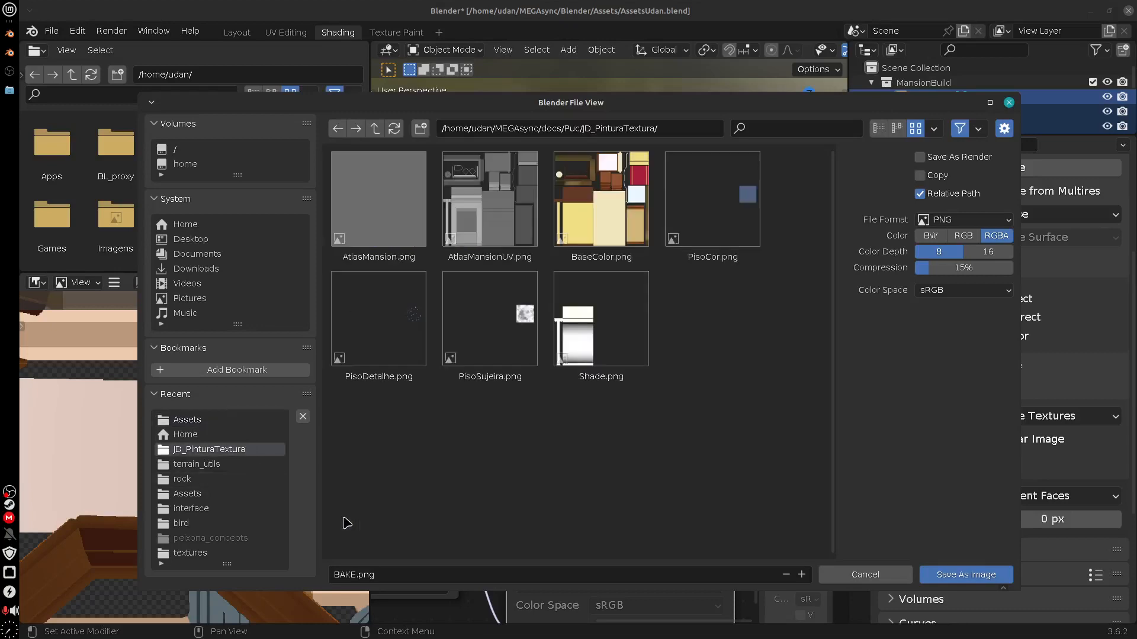
{"action": "left_click", "coordinate": [402, 577]}
{"action": "left_click", "coordinate": [356, 578]}
{"action": "key", "text": "BackSpace"}
{"action": "key", "text": "BackSpace"}
{"action": "key", "text": "BackSpace"}
{"action": "type", "text": "akeVertexMargin"}
{"action": "left_click", "coordinate": [964, 576]}
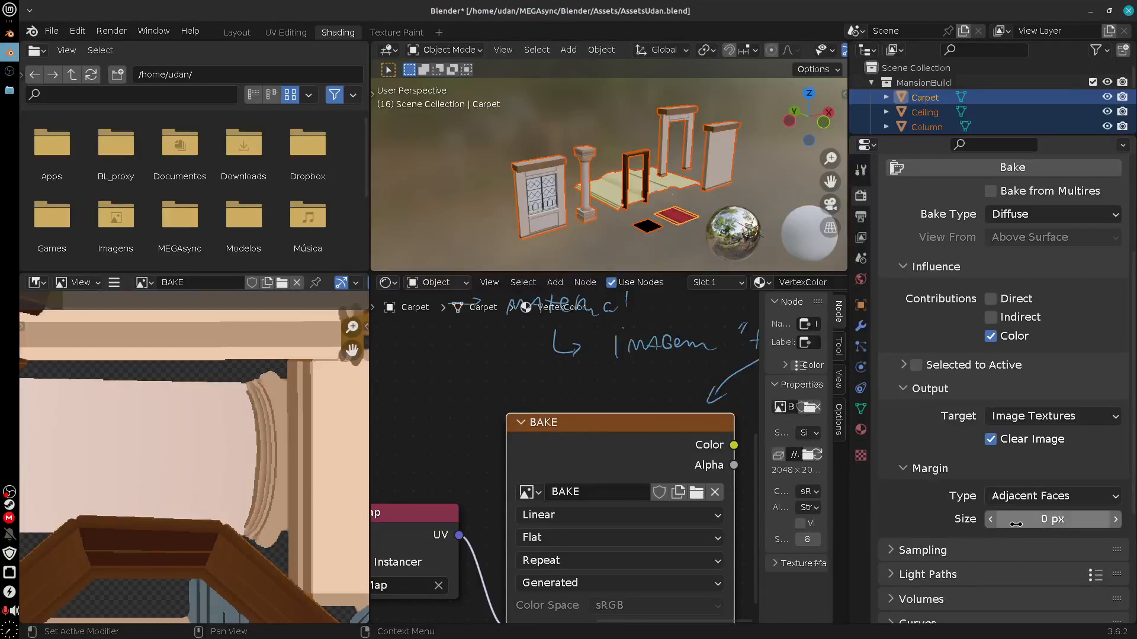
Bake the selected assets' Diffuse color again with a 0 px margin and bring the whole BAKE image into view.
{"action": "left_click", "coordinate": [1007, 169]}
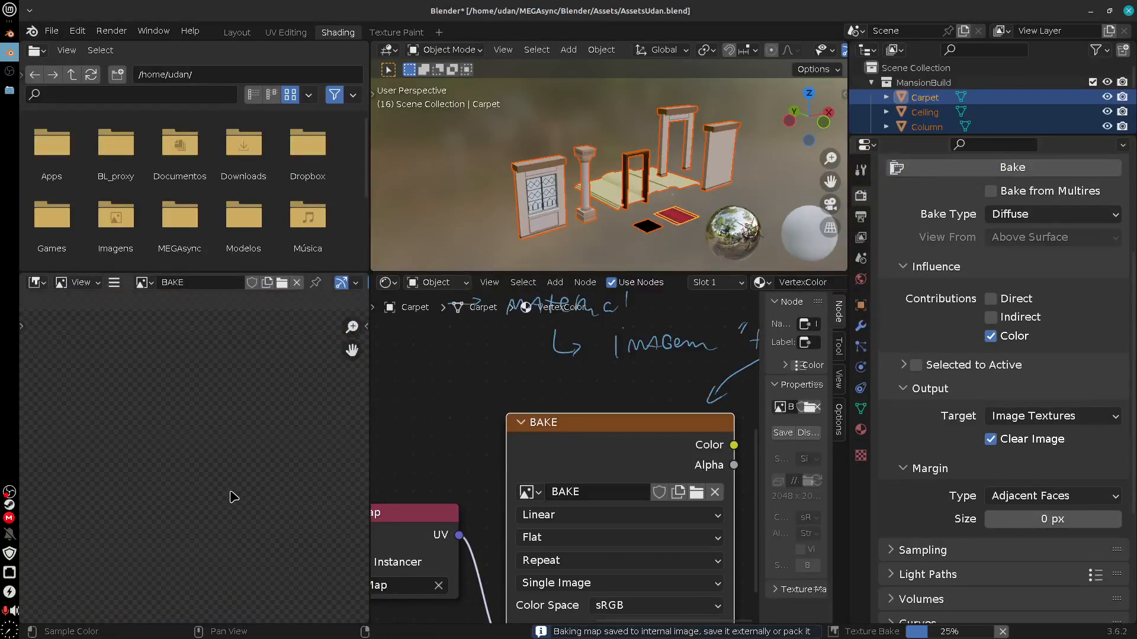
{"action": "scroll", "coordinate": [237, 492], "scroll_direction": "down", "scroll_amount": 2}
{"action": "middle_click_drag", "start_coordinate": [246, 514], "coordinate": [232, 458]}
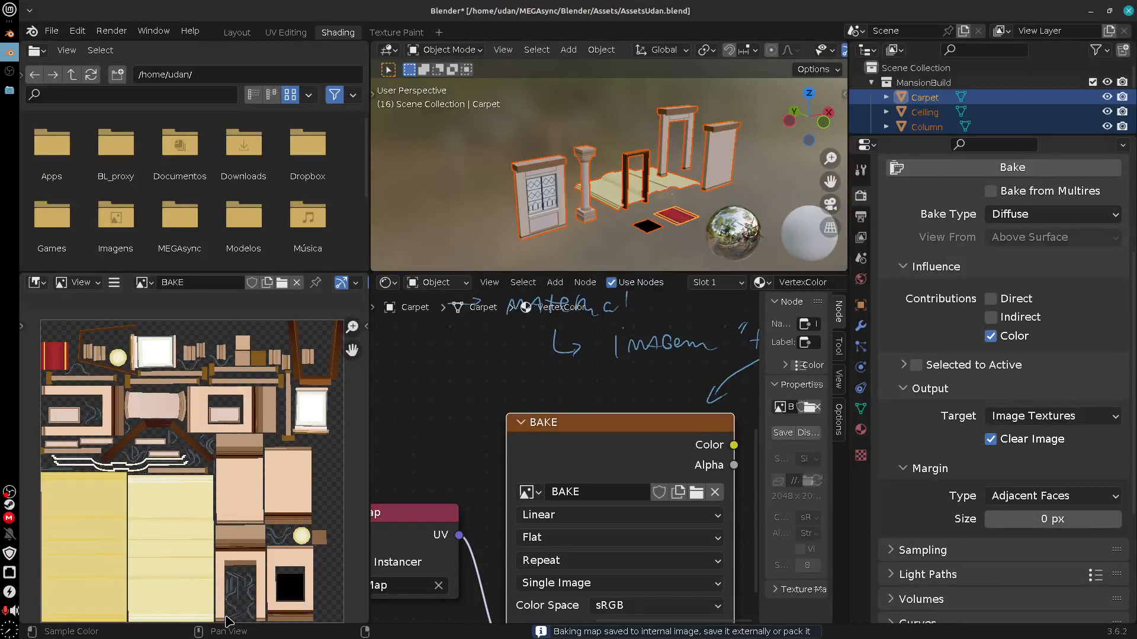
{"action": "middle_click_drag", "start_coordinate": [223, 523], "coordinate": [264, 547]}
Save the rebaked image as a separate PNG in the JD_PinturaTextura folder, removing "Margin" from the file name.
{"action": "left_click", "coordinate": [114, 282]}
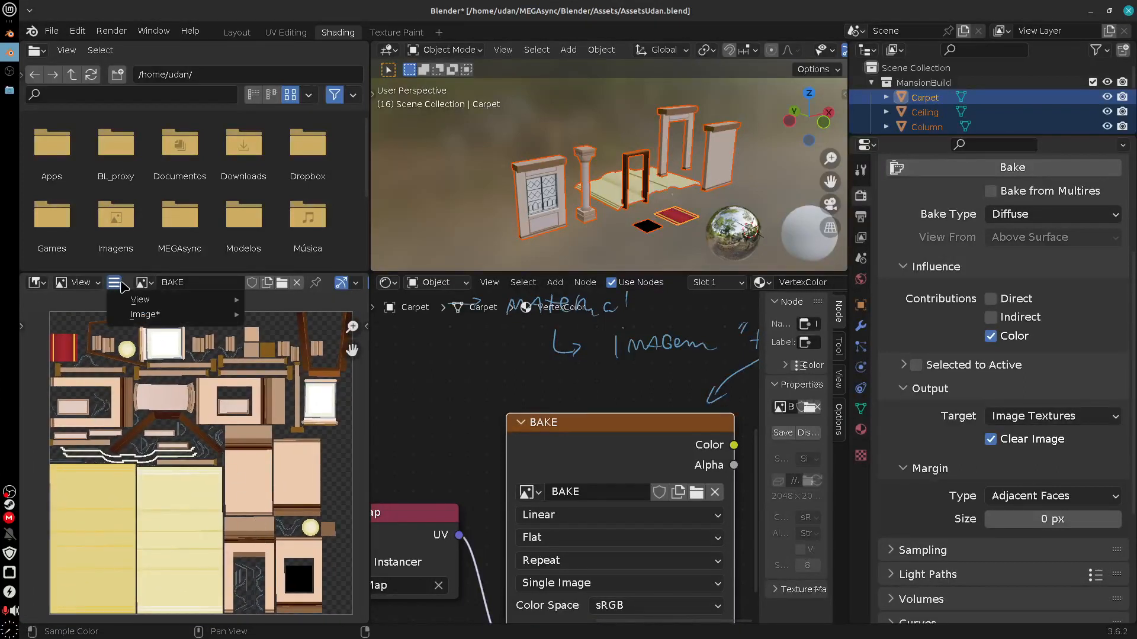
{"action": "mouse_move", "coordinate": [164, 319]}
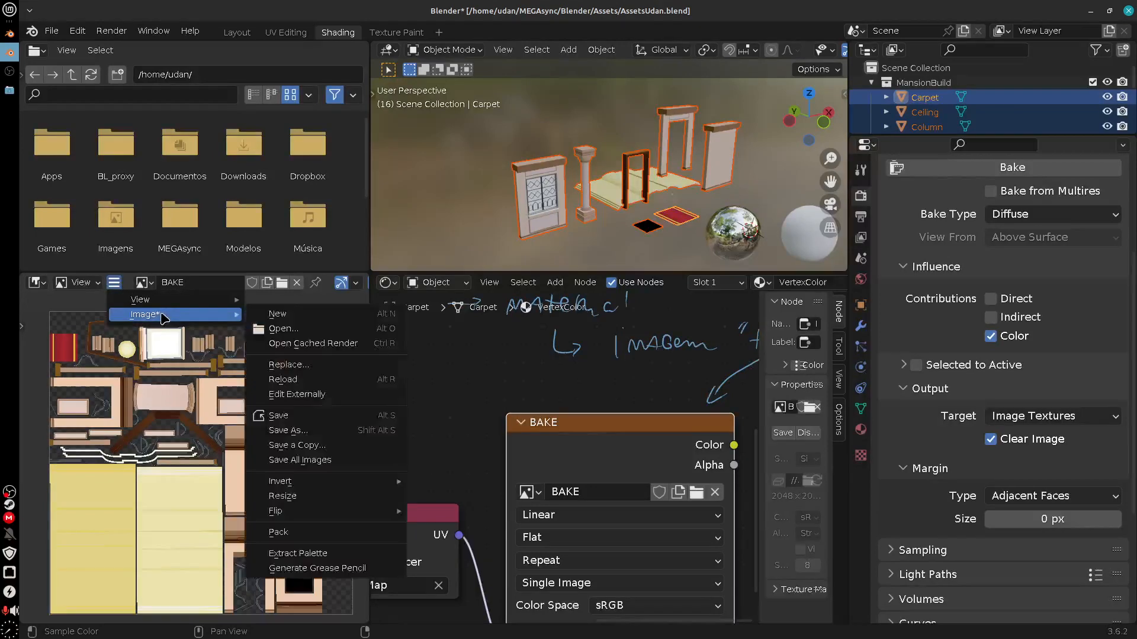
{"action": "left_click", "coordinate": [314, 436]}
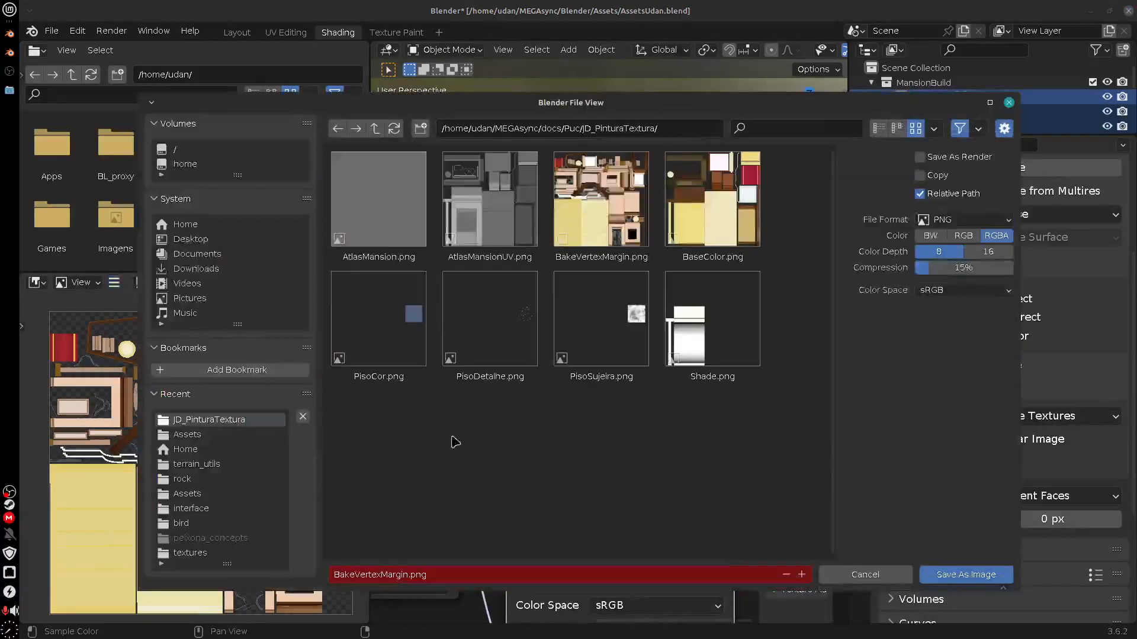
{"action": "left_click", "coordinate": [408, 574]}
{"action": "key", "text": "BackSpace"}
{"action": "key", "text": "BackSpace"}
{"action": "key", "text": "BackSpace"}
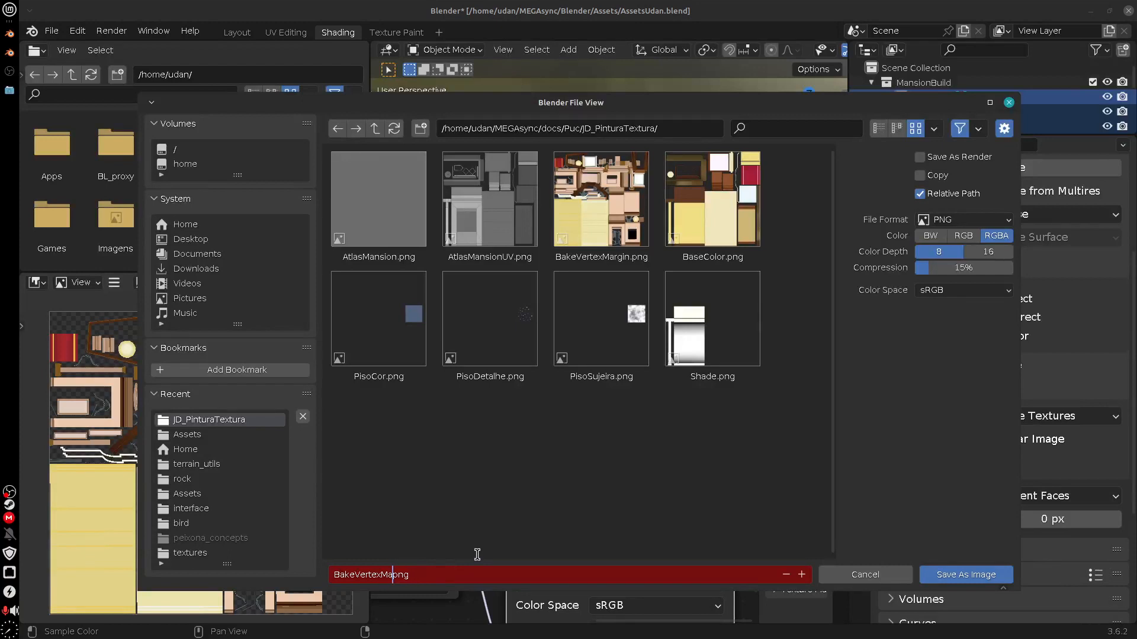
{"action": "key", "text": "shift+Left"}
{"action": "key", "text": "shift+Left"}
{"action": "key", "text": "BackSpace"}
{"action": "left_click", "coordinate": [955, 575]}
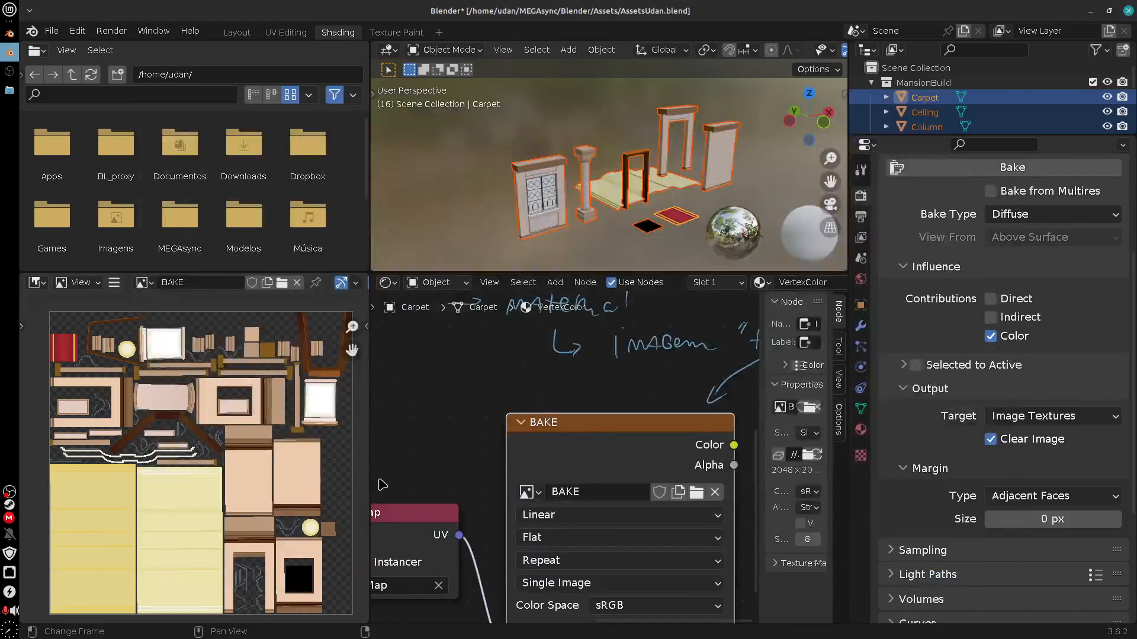
Move the BAKE and UV Map nodes together beside the Principled BSDF, below the Color Attribute node.
{"action": "scroll", "coordinate": [455, 500], "scroll_direction": "down", "scroll_amount": 2}
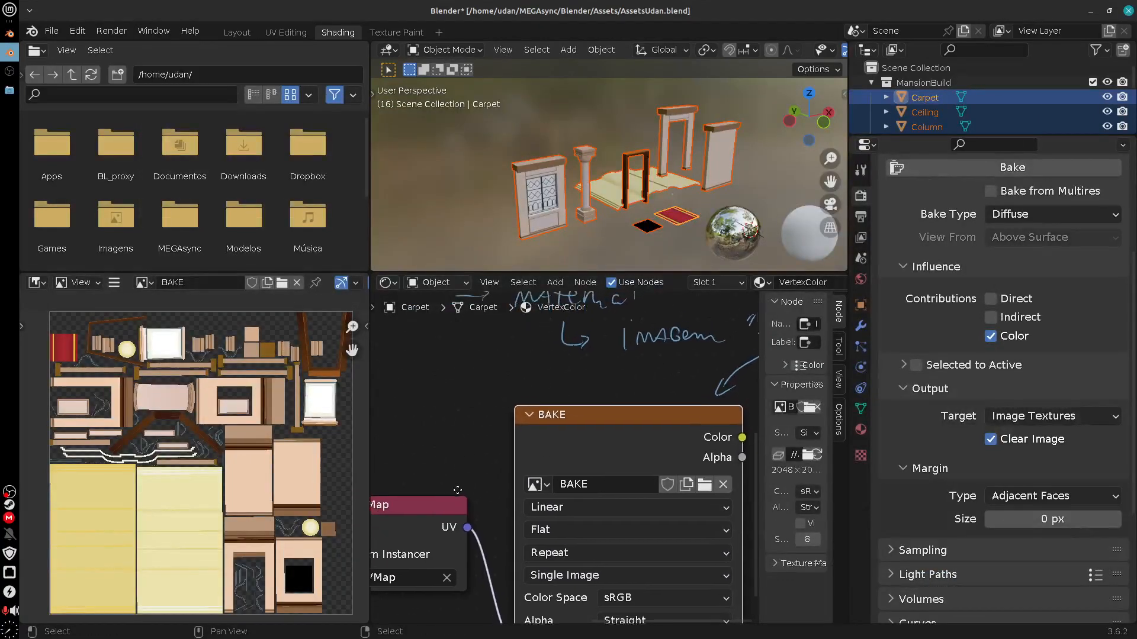
{"action": "scroll", "coordinate": [476, 495], "scroll_direction": "down", "scroll_amount": 7}
{"action": "middle_click_drag", "start_coordinate": [436, 499], "coordinate": [757, 497]}
{"action": "left_click", "coordinate": [633, 464]}
{"action": "left_click", "coordinate": [713, 429], "text": "shift"}
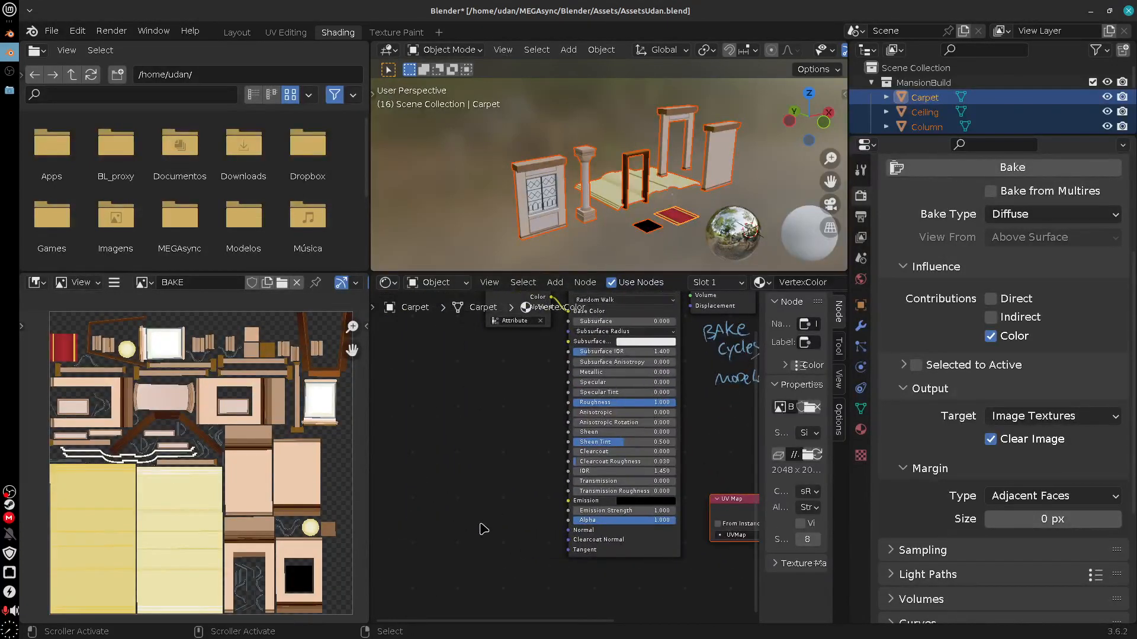
{"action": "middle_click_drag", "start_coordinate": [704, 551], "coordinate": [453, 541]}
{"action": "left_click", "coordinate": [615, 449]}
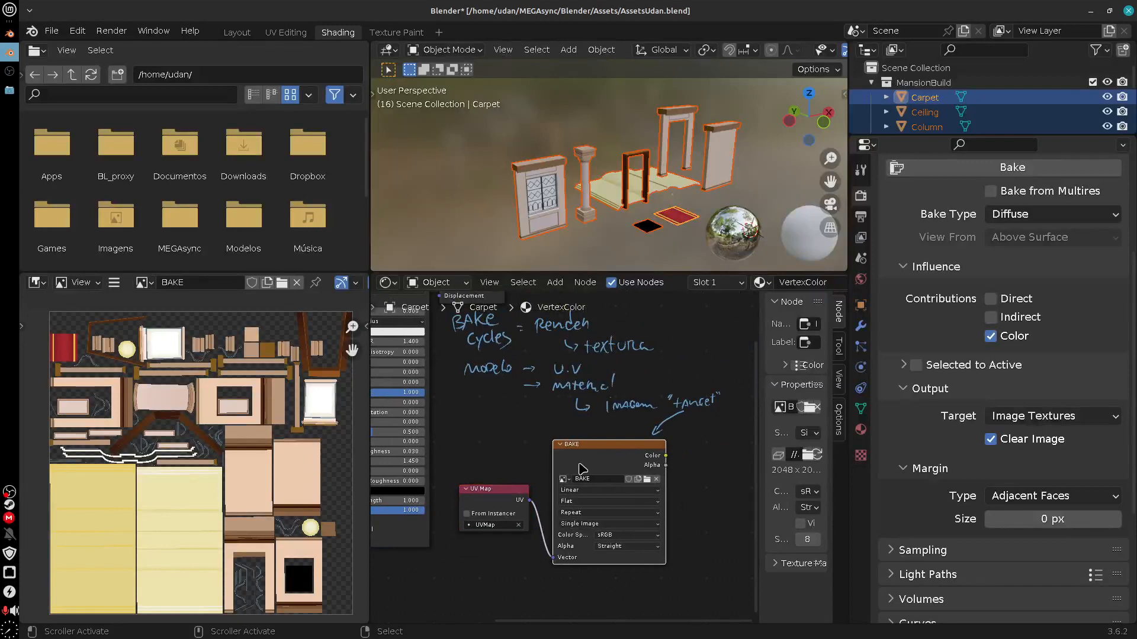
{"action": "left_click", "coordinate": [517, 492], "text": "shift"}
{"action": "middle_click_drag", "start_coordinate": [526, 493], "coordinate": [613, 479]}
{"action": "key", "text": "g"}
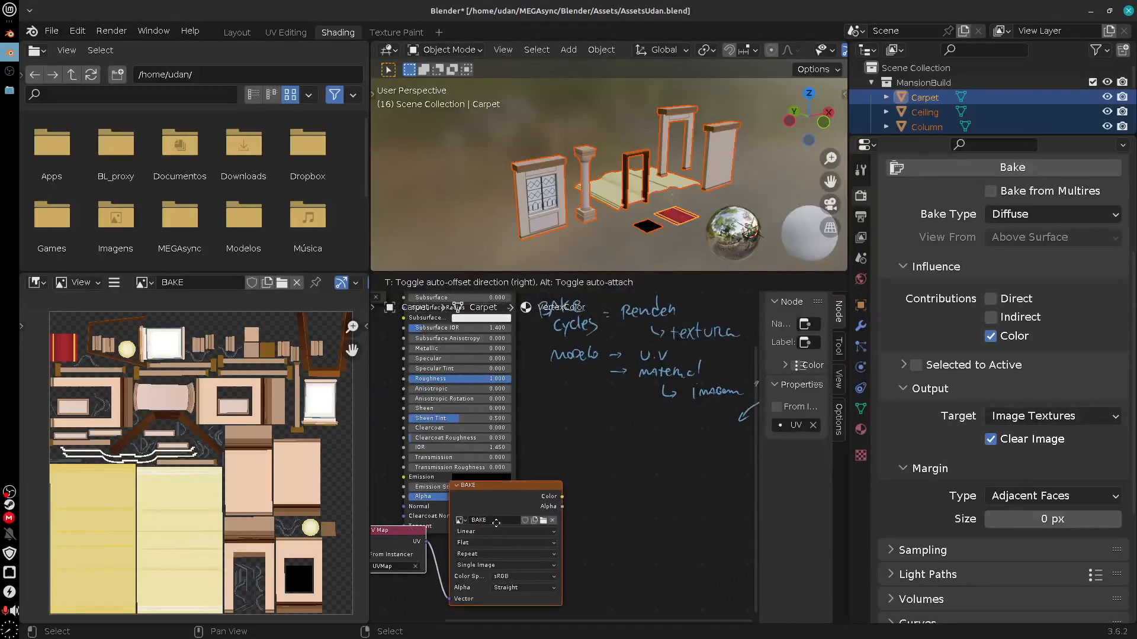
{"action": "left_click", "coordinate": [440, 370]}
{"action": "middle_click_drag", "start_coordinate": [485, 420], "coordinate": [521, 525]}
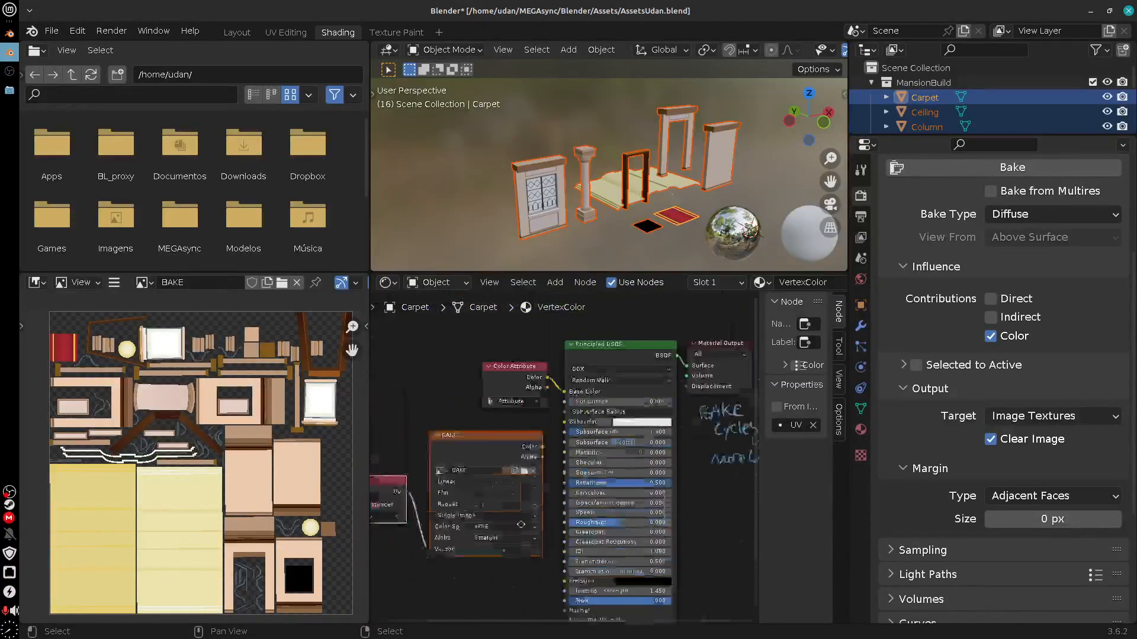
Connect the BAKE node's Color output to the Principled BSDF's Base Color in place of the Color Attribute, and inspect the models.
{"action": "scroll", "coordinate": [521, 524], "scroll_direction": "up", "scroll_amount": 3}
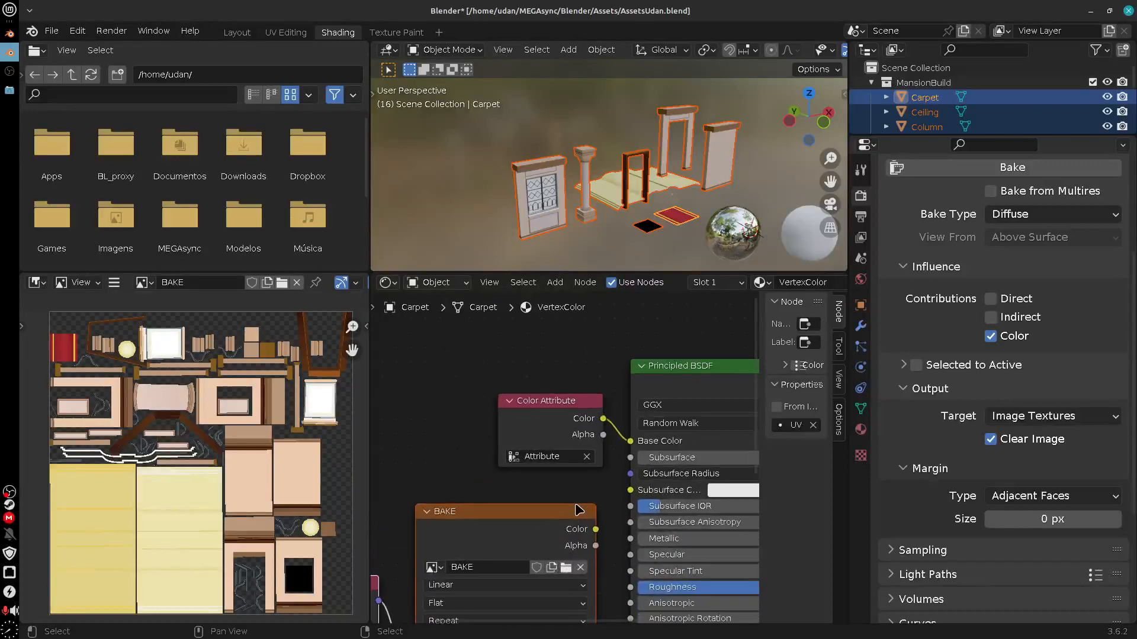
{"action": "scroll", "coordinate": [577, 505], "scroll_direction": "up", "scroll_amount": 1}
{"action": "middle_click_drag", "start_coordinate": [573, 481], "coordinate": [642, 415]}
{"action": "left_click_drag", "start_coordinate": [627, 329], "coordinate": [566, 346]}
{"action": "left_click_drag", "start_coordinate": [704, 371], "coordinate": [562, 473]}
{"action": "left_click_drag", "start_coordinate": [570, 368], "coordinate": [525, 364]}
{"action": "left_click_drag", "start_coordinate": [665, 464], "coordinate": [696, 369]}
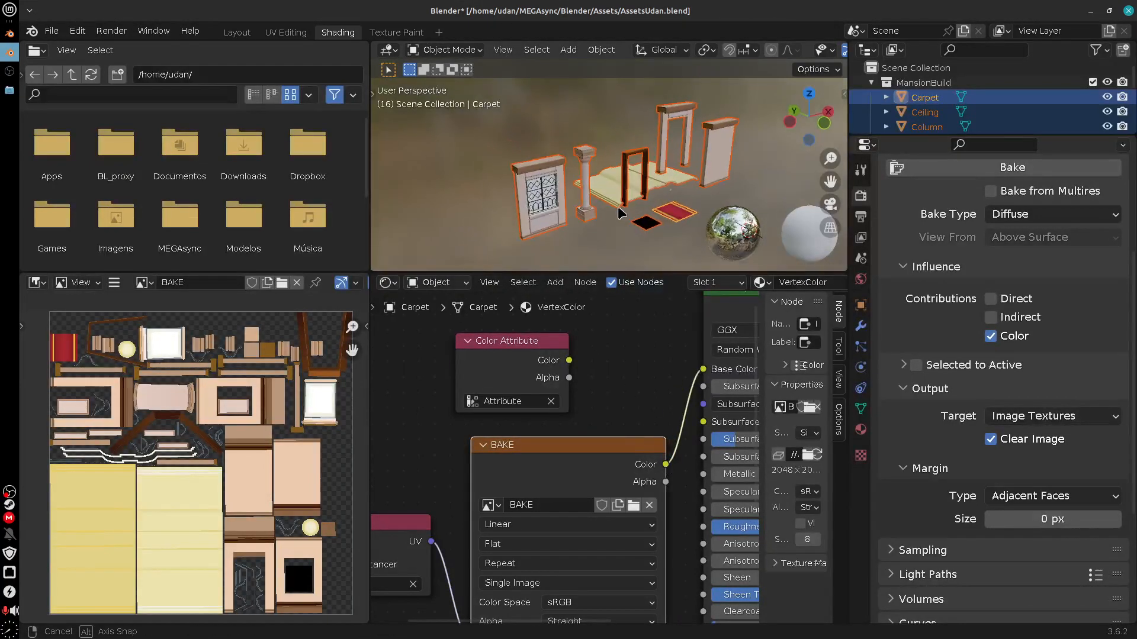
{"action": "middle_click_drag", "start_coordinate": [638, 269], "coordinate": [595, 190]}
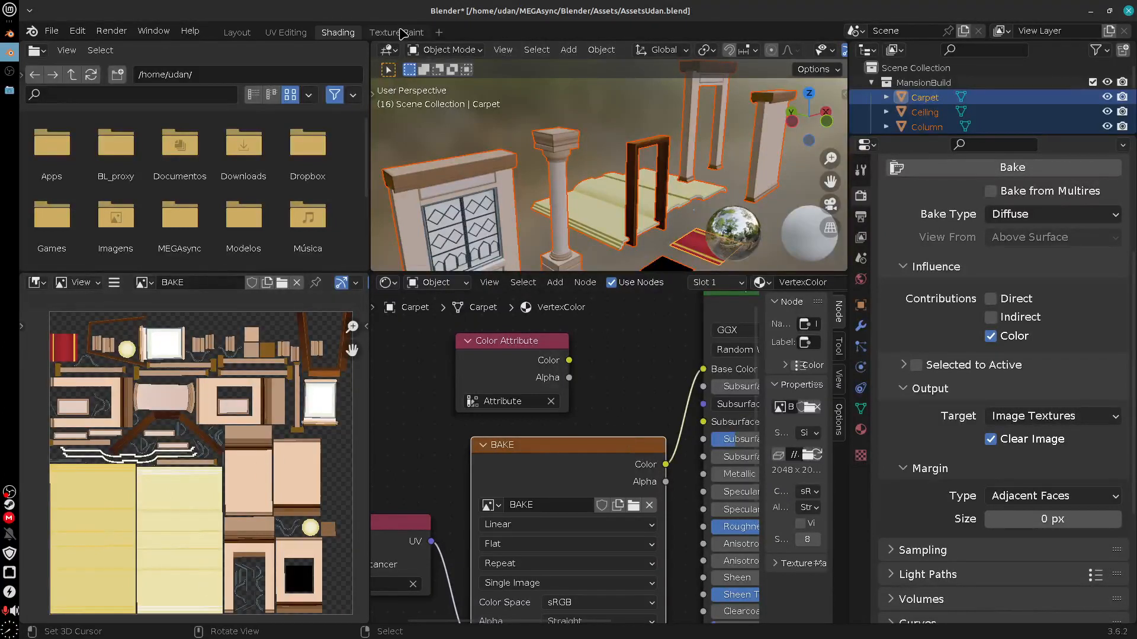
In the Texture Paint workspace, make the ceiling the only selected object and enter Texture Paint mode on it.
{"action": "left_click", "coordinate": [395, 32]}
{"action": "middle_click_drag", "start_coordinate": [678, 378], "coordinate": [592, 419]}
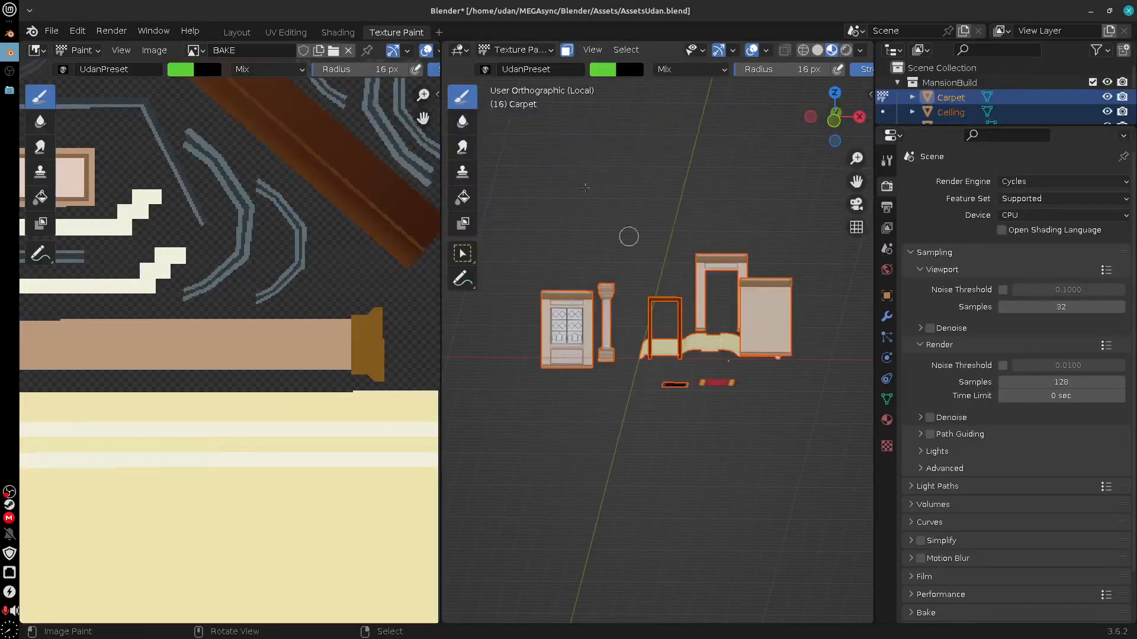
{"action": "left_click", "coordinate": [515, 50]}
{"action": "left_click", "coordinate": [521, 63]}
{"action": "left_click", "coordinate": [728, 353]}
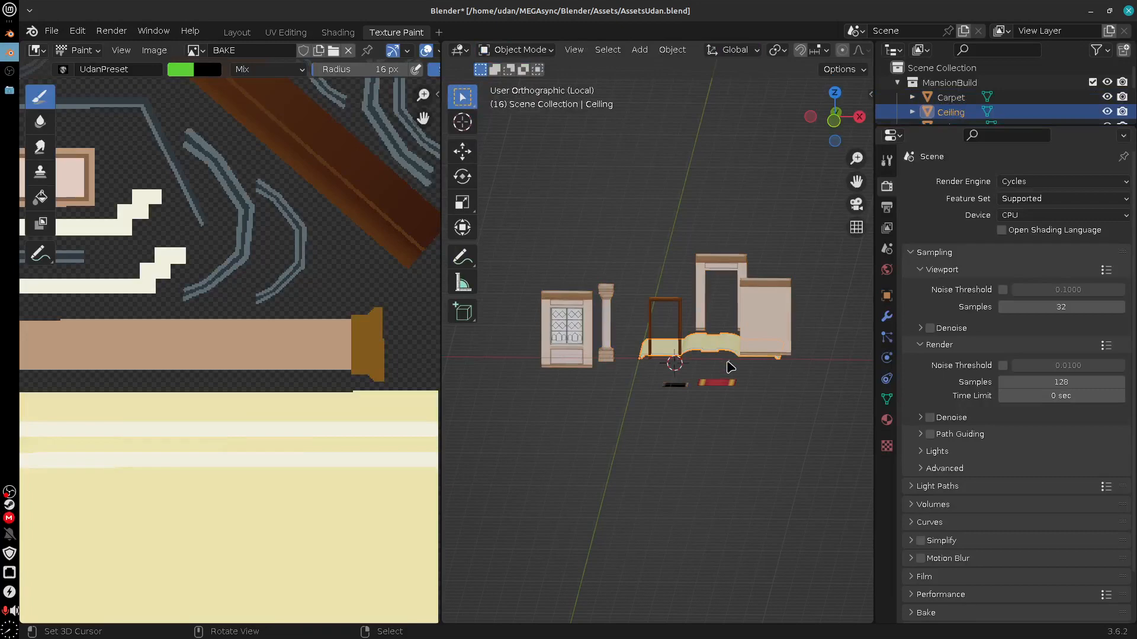
{"action": "scroll", "coordinate": [730, 367], "scroll_direction": "up", "scroll_amount": 6}
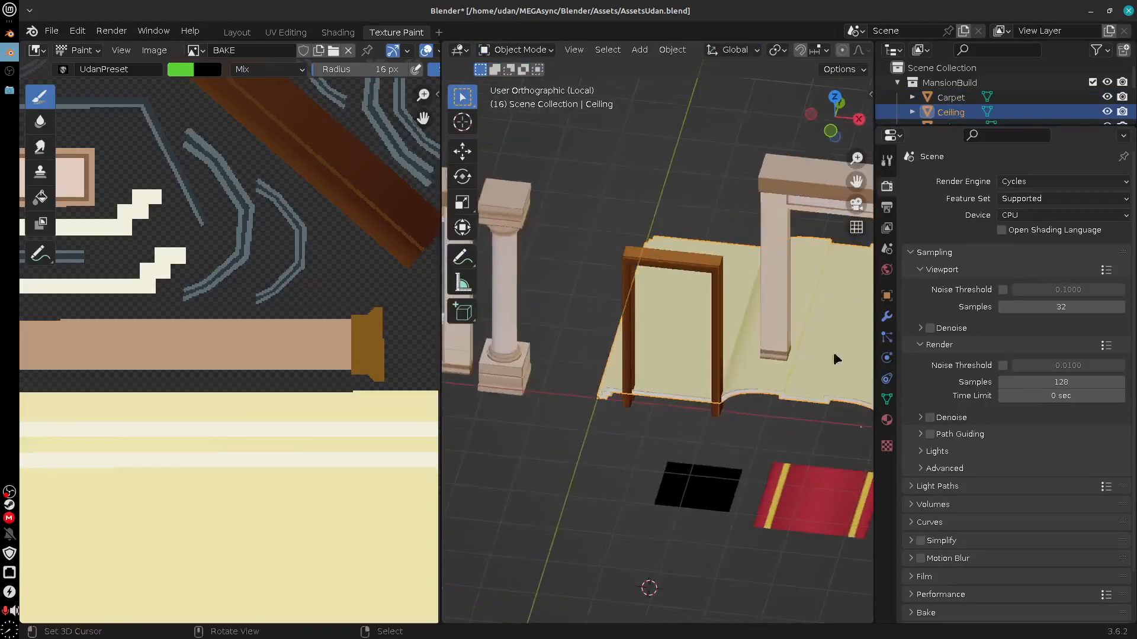
{"action": "middle_click_drag", "start_coordinate": [835, 359], "coordinate": [674, 327], "text": "shift"}
{"action": "left_click", "coordinate": [533, 50]}
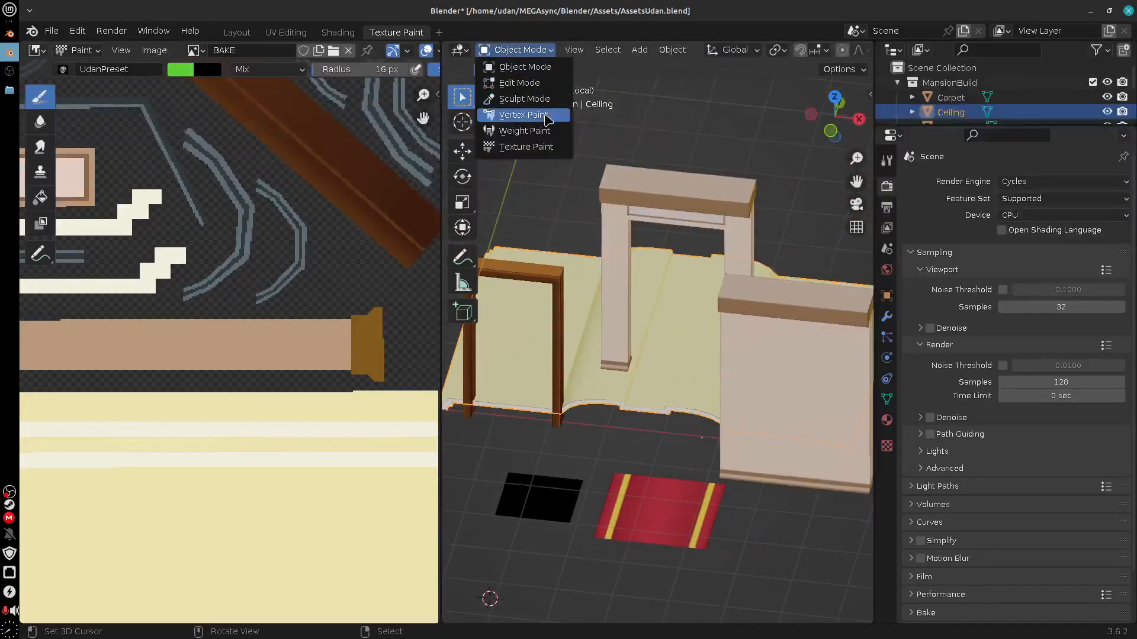
{"action": "left_click", "coordinate": [526, 146]}
Paint a green test stroke across the ceiling, check where it lands in the BAKE texture, and undo it.
{"action": "middle_click_drag", "start_coordinate": [640, 356], "coordinate": [712, 419]}
{"action": "left_click_drag", "start_coordinate": [757, 427], "coordinate": [813, 423]}
{"action": "key", "text": "ctrl+z"}
{"action": "left_click_drag", "start_coordinate": [681, 466], "coordinate": [841, 411]}
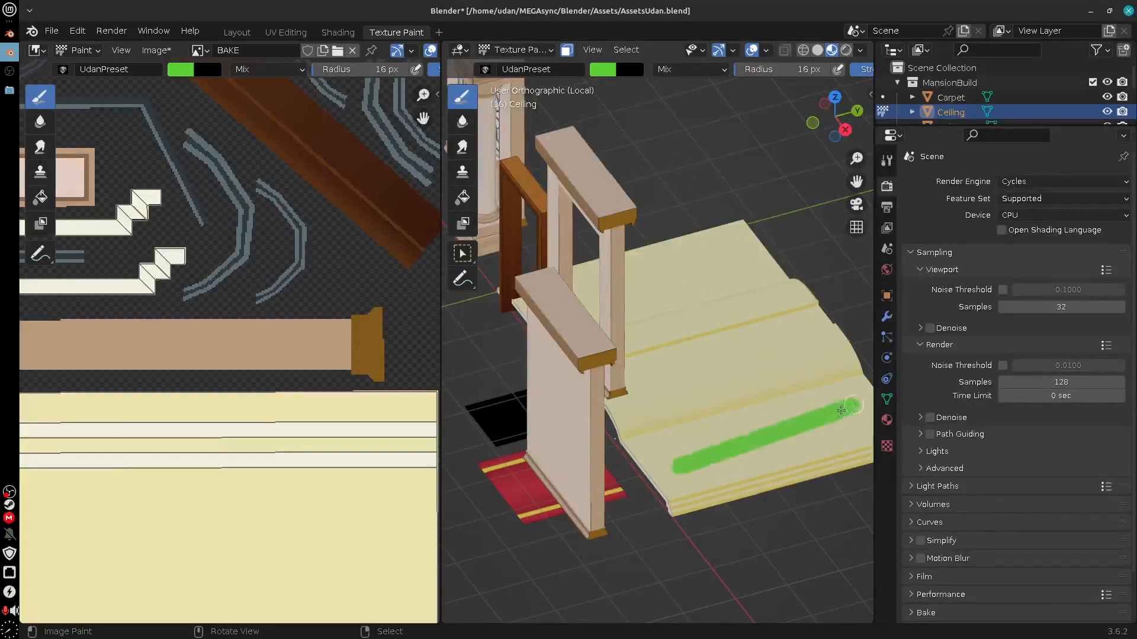
{"action": "key", "text": "ctrl+z"}
{"action": "key", "text": "ctrl+shift+z"}
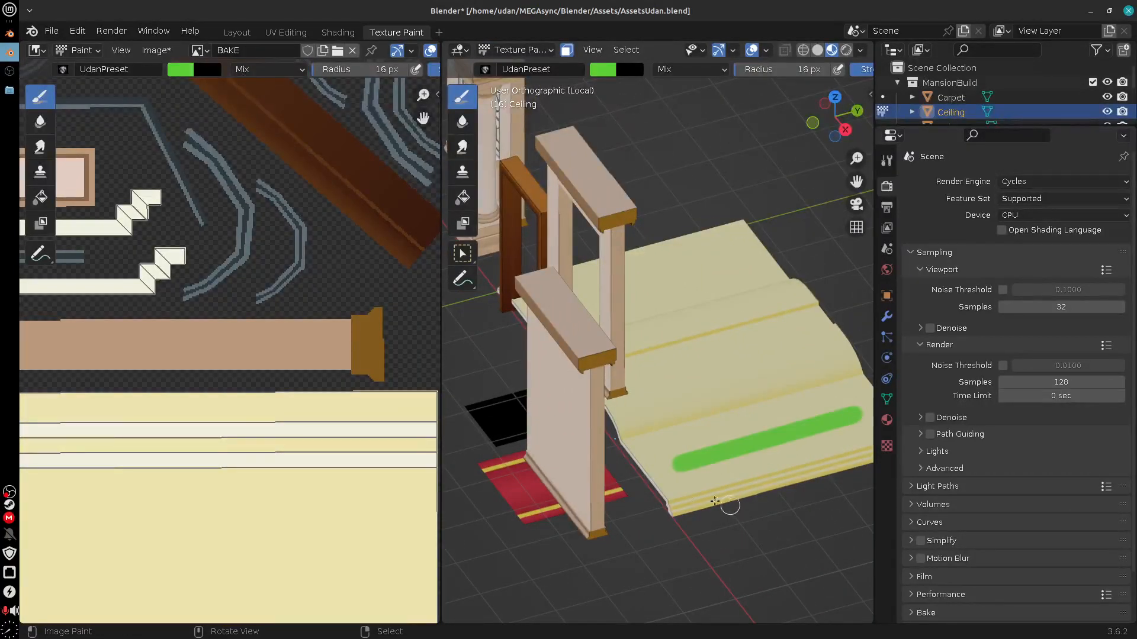
{"action": "scroll", "coordinate": [320, 518], "scroll_direction": "down", "scroll_amount": 6}
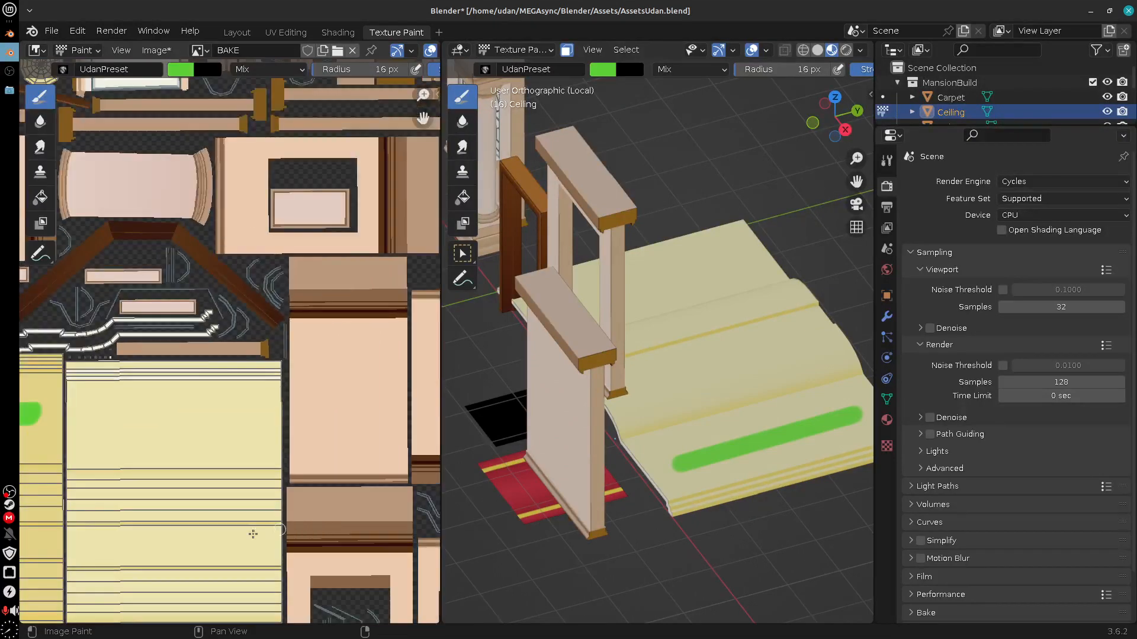
{"action": "middle_click_drag", "start_coordinate": [252, 534], "coordinate": [507, 508]}
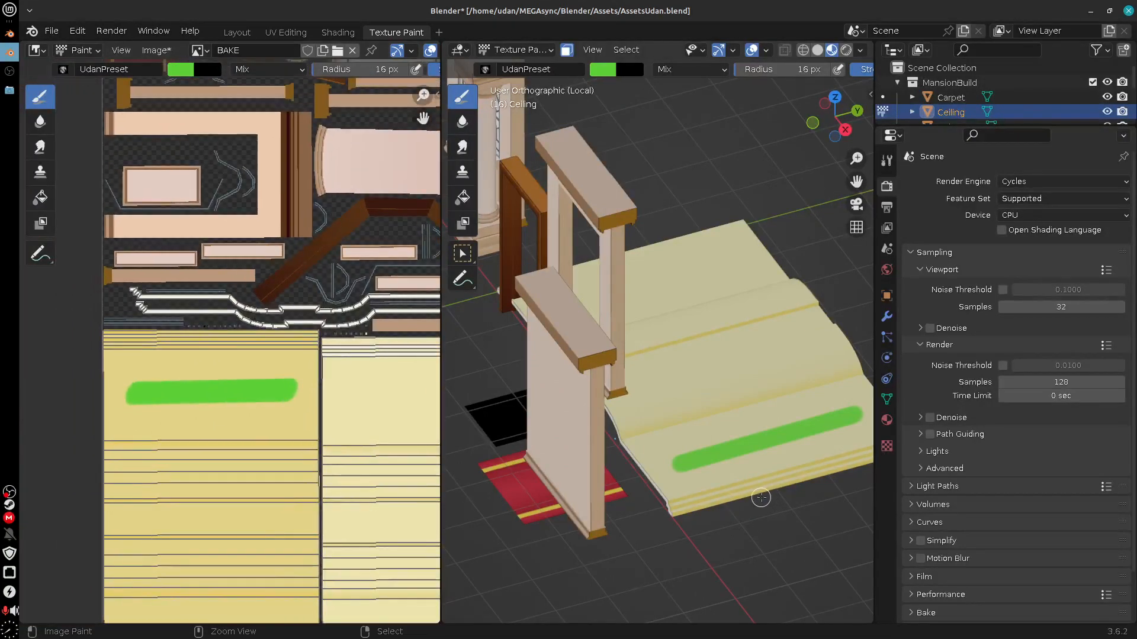
{"action": "key", "text": "ctrl+z"}
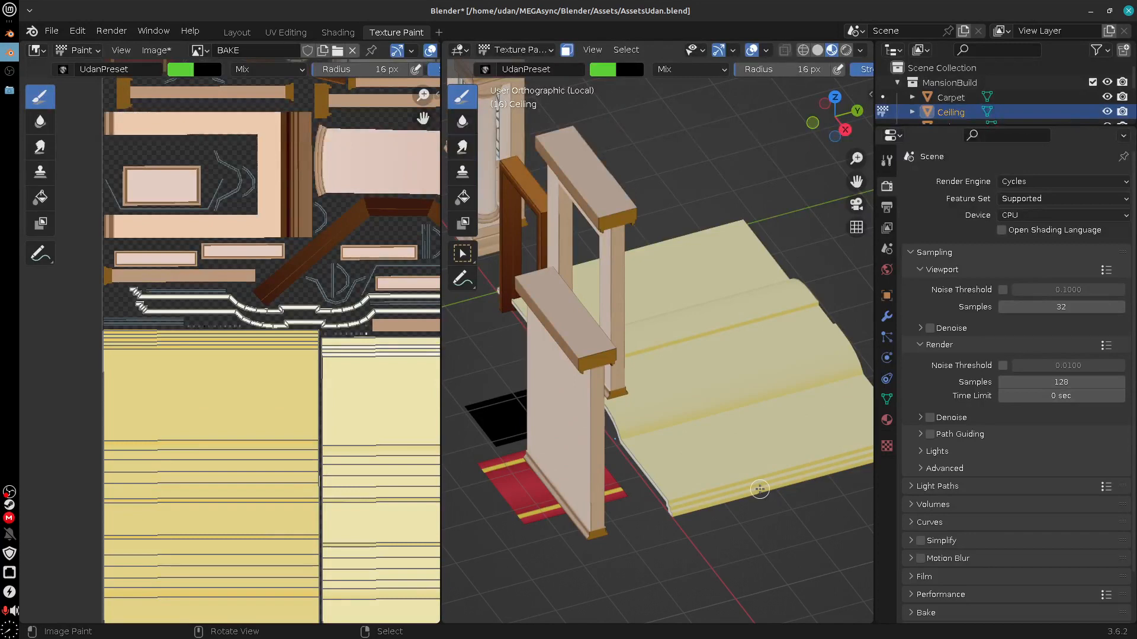